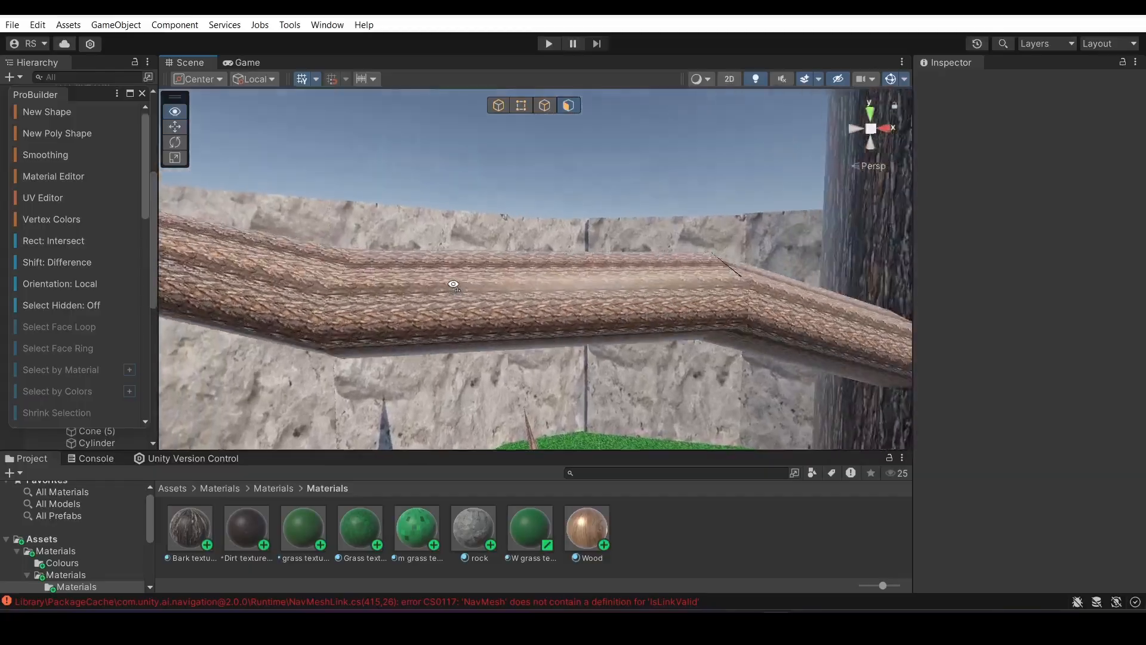
scroll(581, 331, up, 5)
right_drag(581, 331, 468, 222)
scroll(467, 223, down, 6)
scroll(468, 223, down, 10)
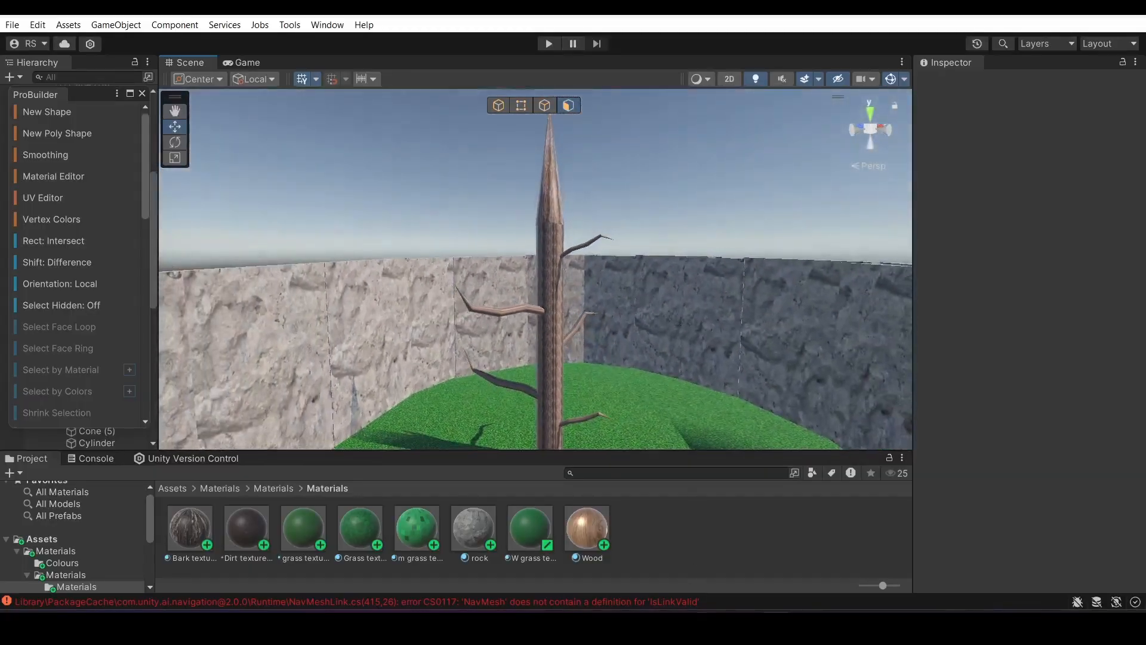
Switch to Discord and review the direct-message conversation offering help with the texture problem
click(776, 626)
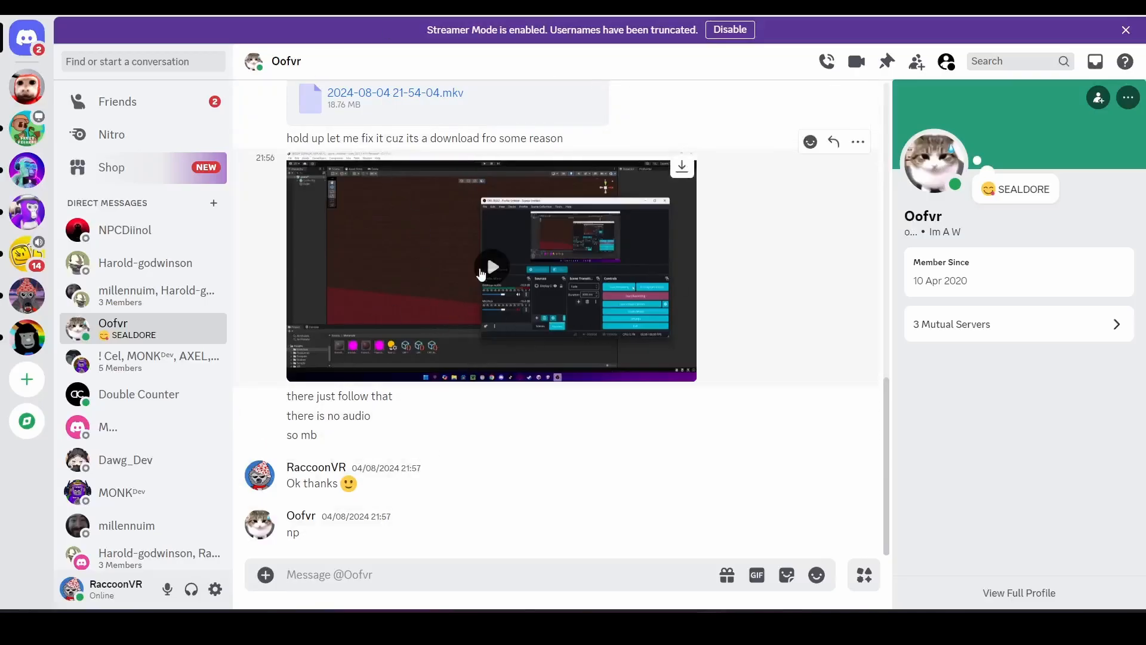
scroll(609, 206, up, 10)
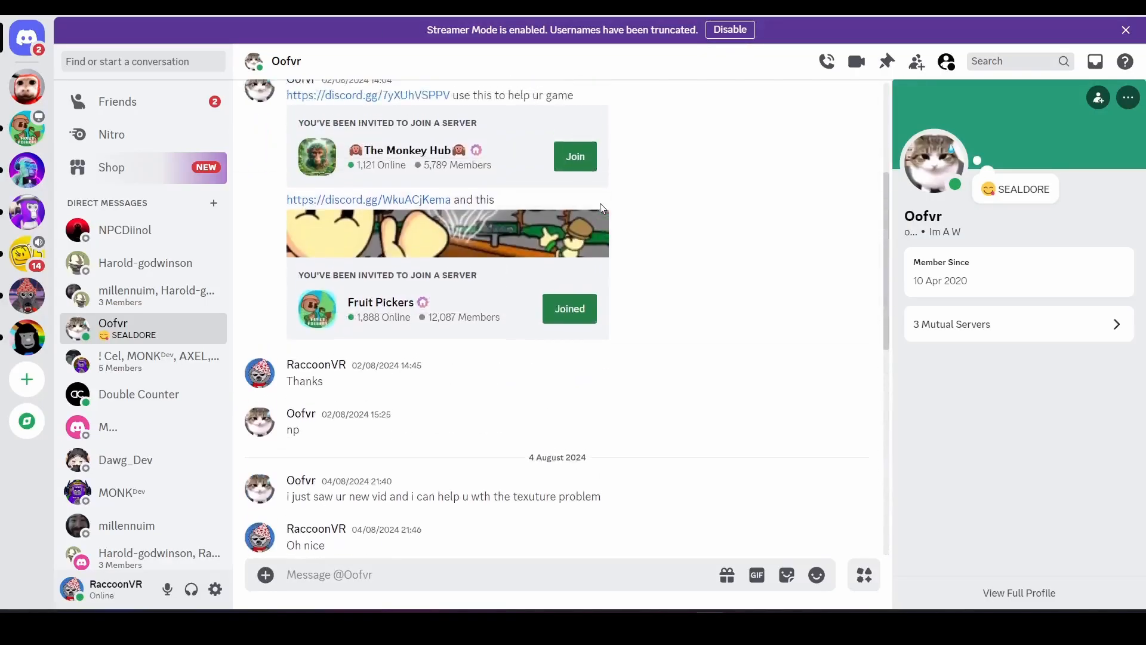
scroll(603, 203, up, 3)
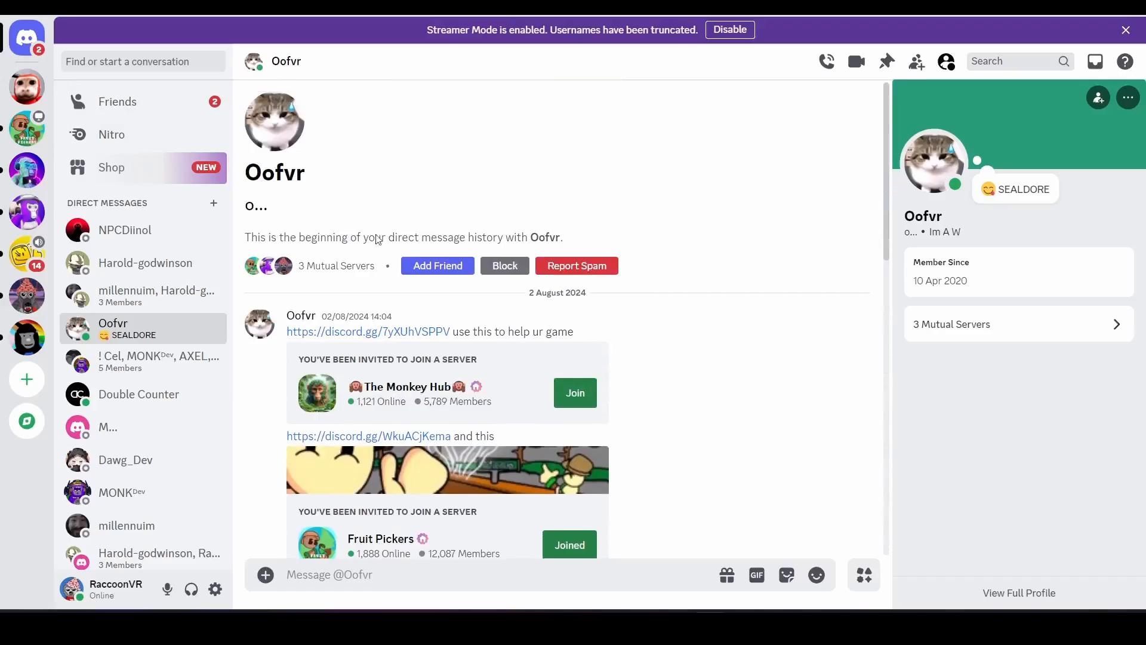
scroll(577, 339, down, 8)
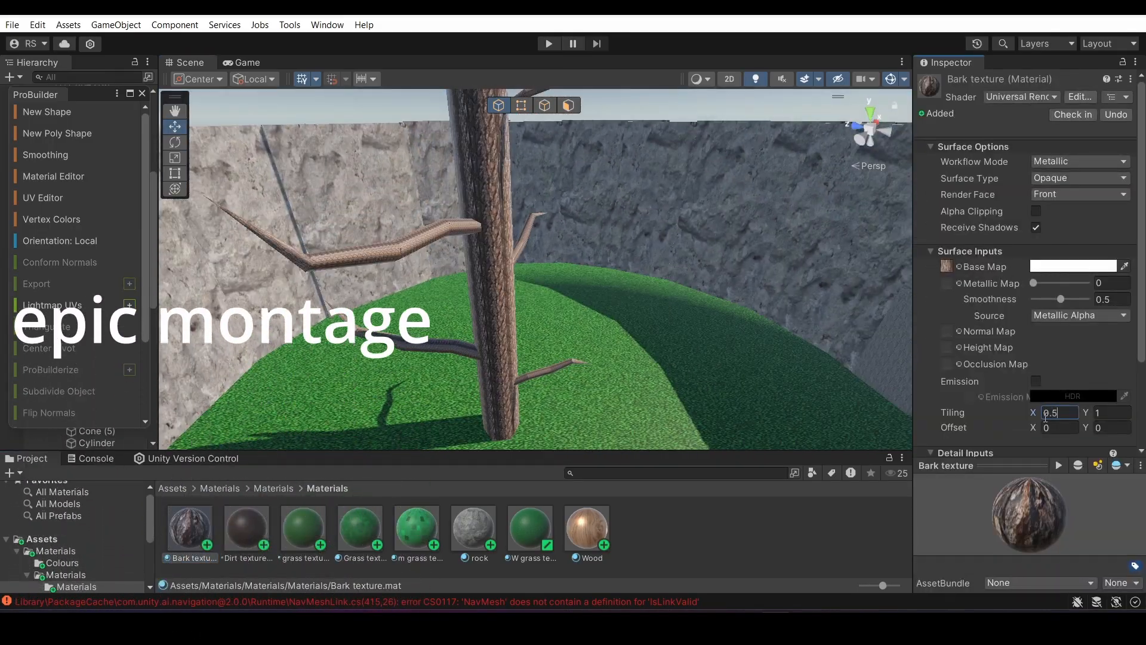
Adjust the X tiling of the Bark texture material on the tree, trying 0.7 and 5
key(w)
right_drag(731, 298, 857, 281)
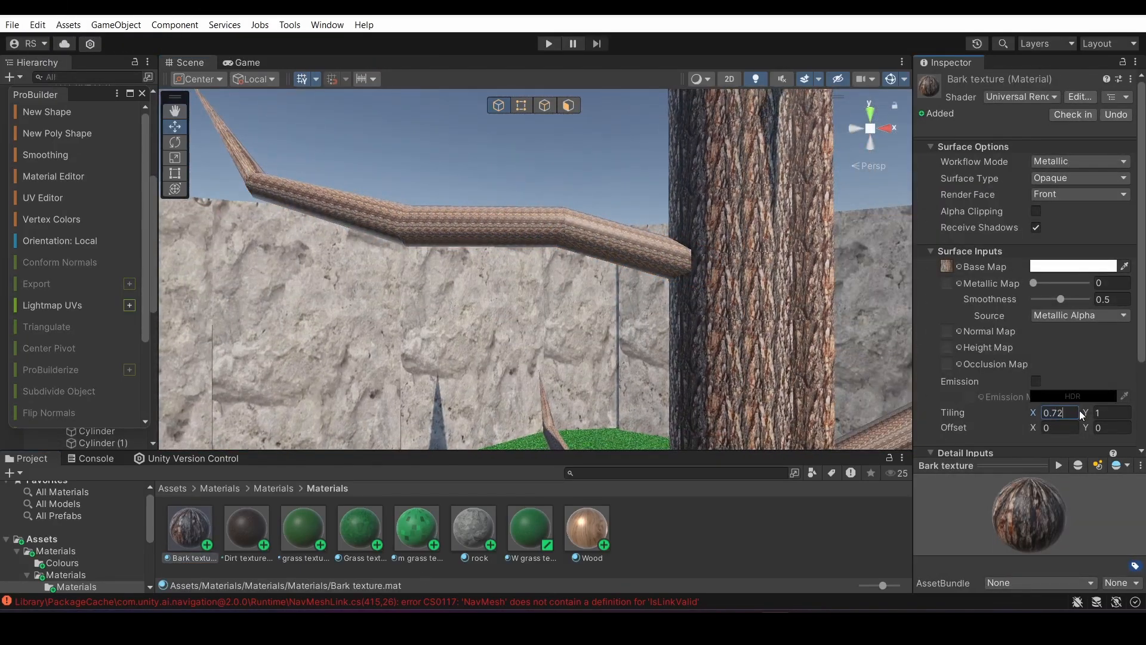
key(BackSpace)
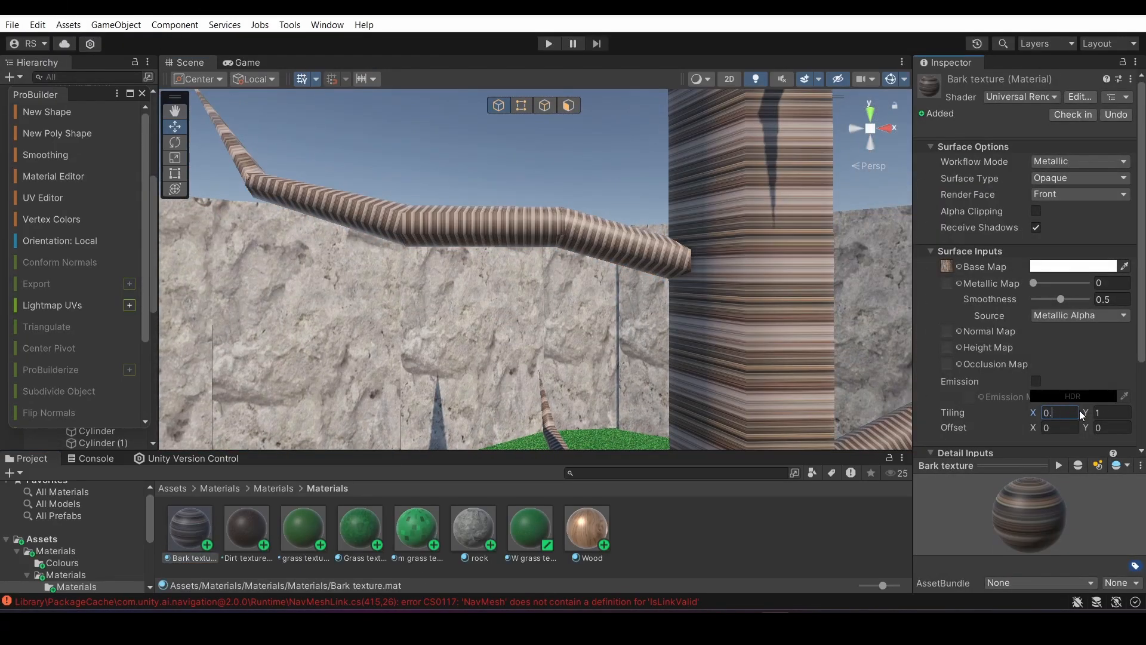
key(BackSpace)
key(BackSpace)
text(5)
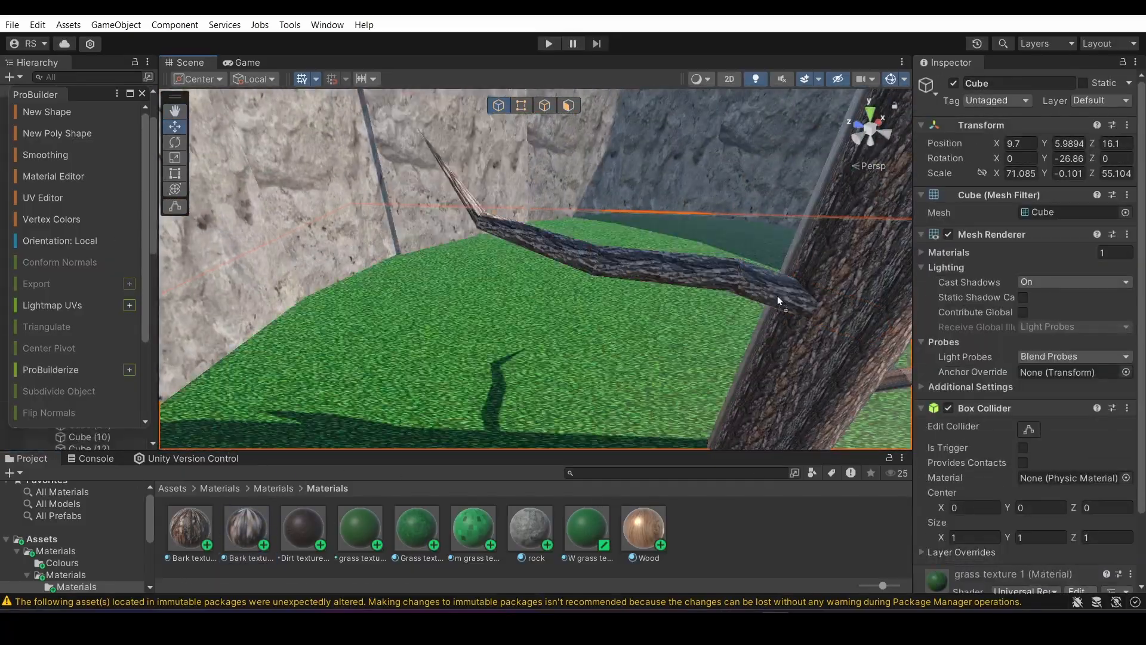
right_drag(396, 313, 394, 354)
click(583, 155)
right_drag(690, 332, 406, 297)
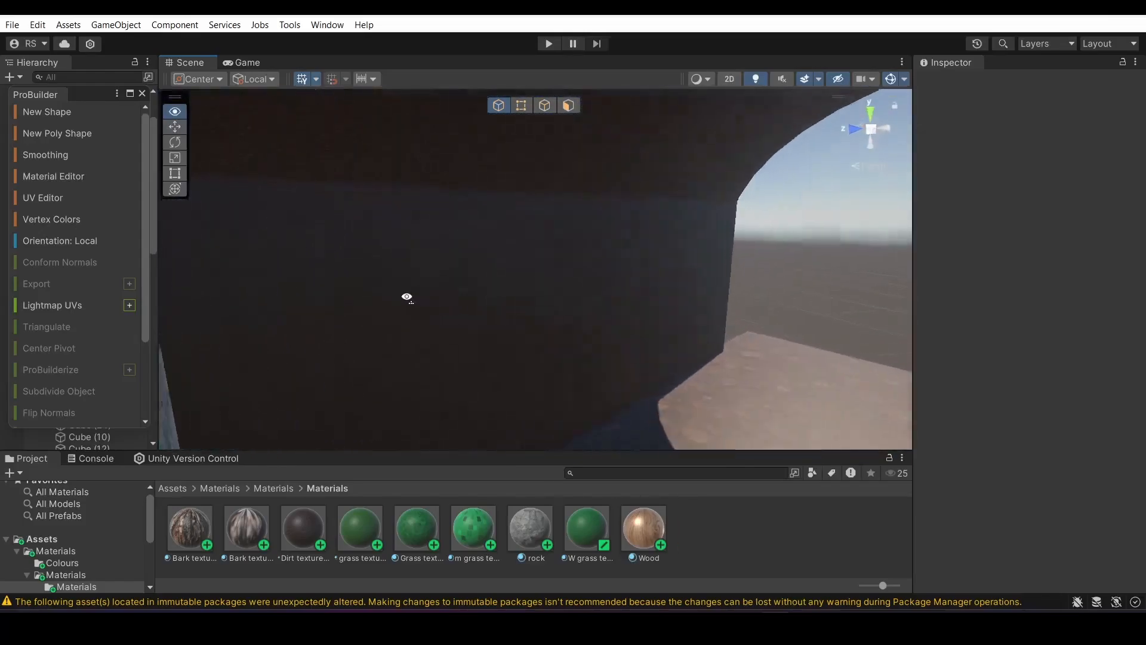
right_drag(421, 246, 380, 156)
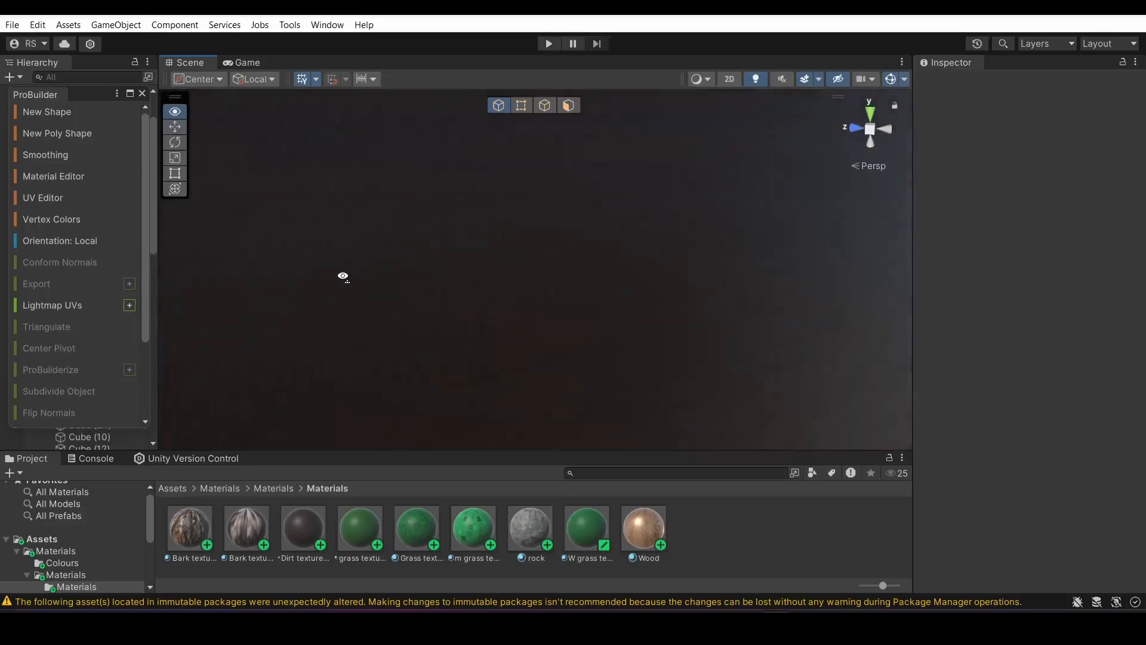
right_drag(343, 276, 616, 228)
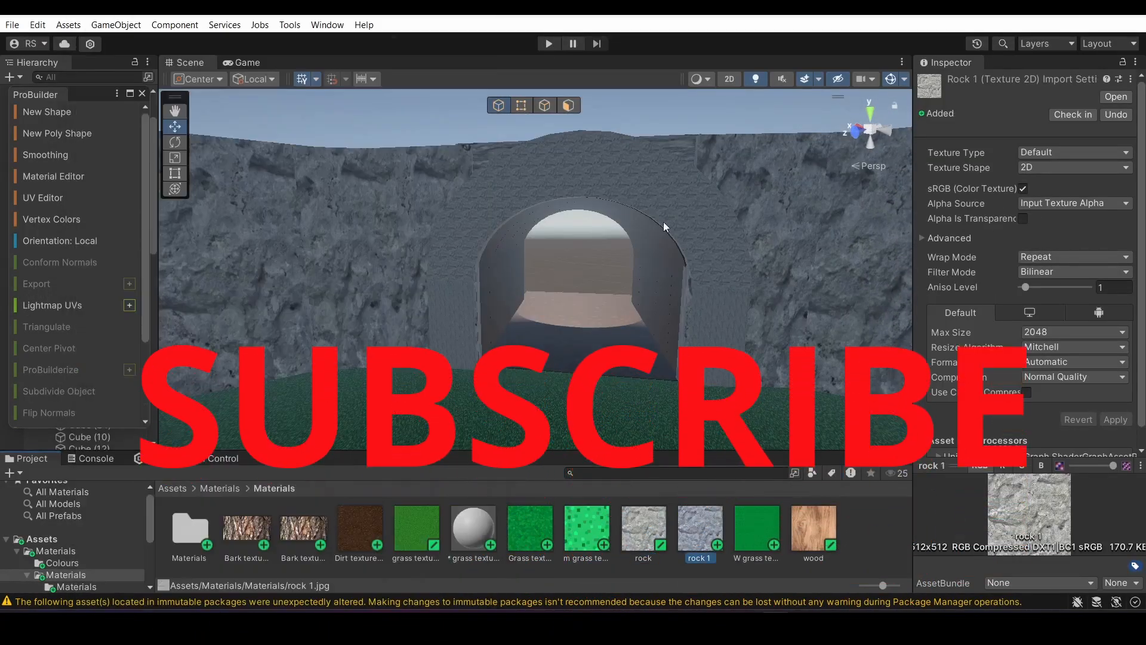
Set the tiling of the rock 1 material around the tunnel entrance to 0.1 in both X and Y
right_drag(472, 406, 378, 389)
click(587, 529)
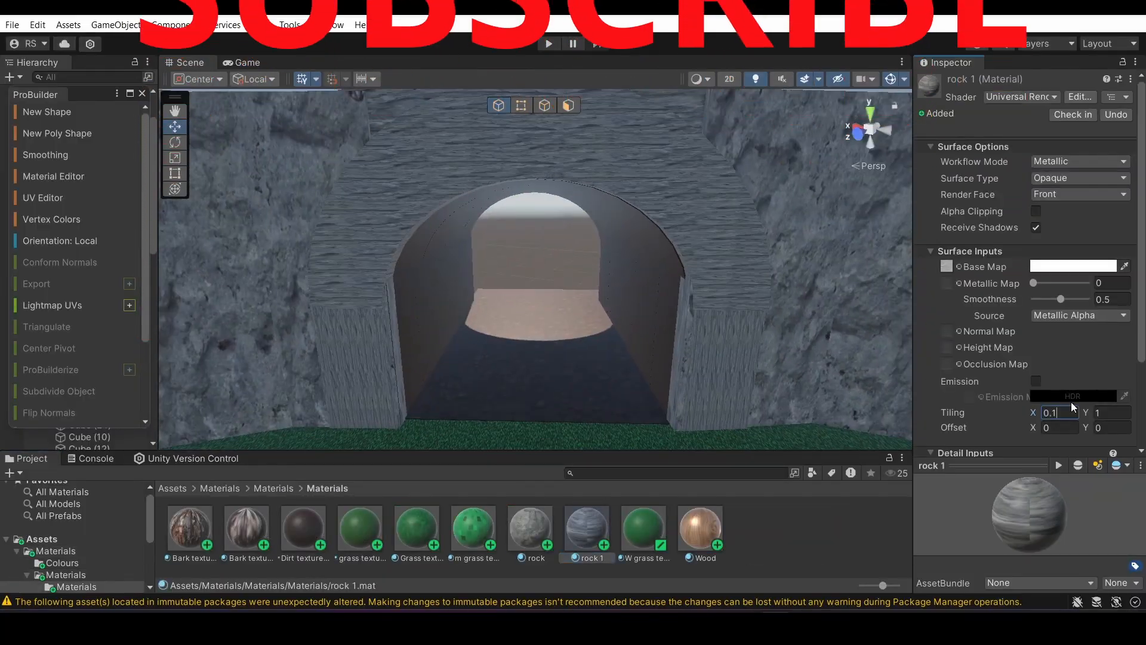
key(Tab)
text(0.1)
right_drag(745, 352, 585, 251)
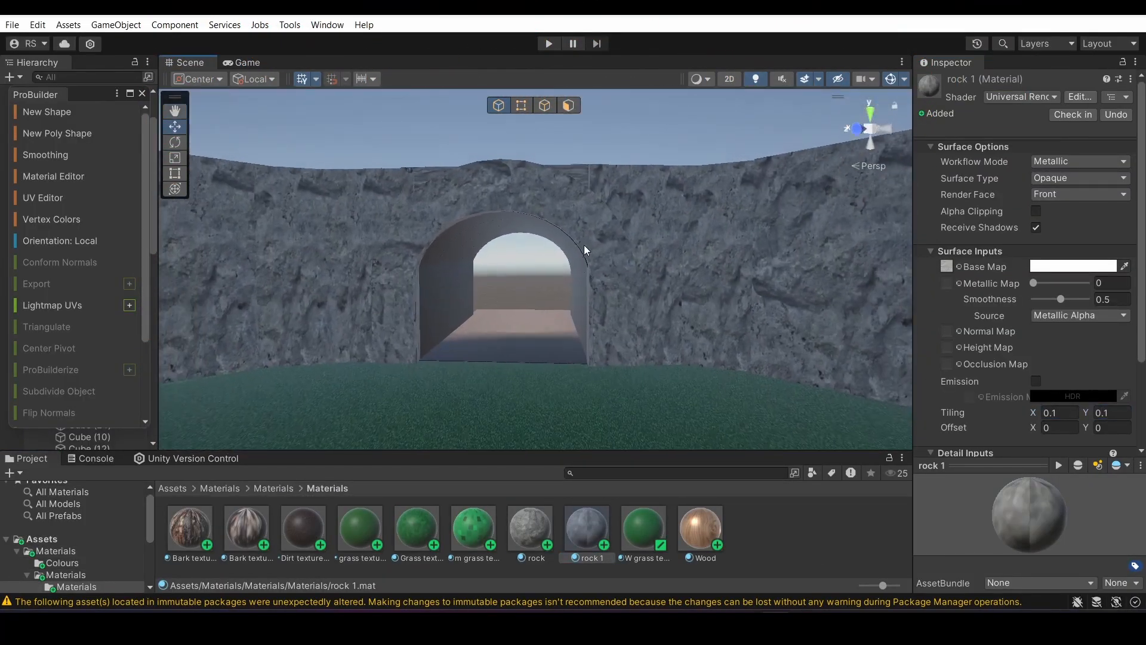
Inspect the surfaces of the tunnel's entrance, interior and outer end from several angles
click(674, 145)
right_drag(673, 146, 681, 202)
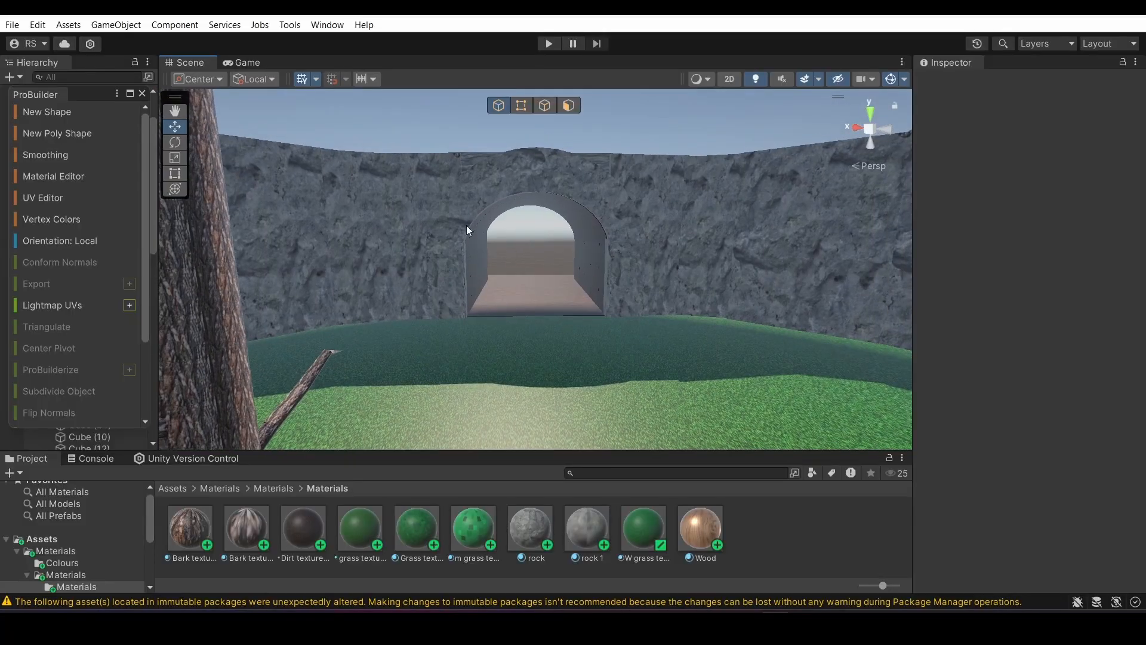
right_drag(405, 228, 859, 245)
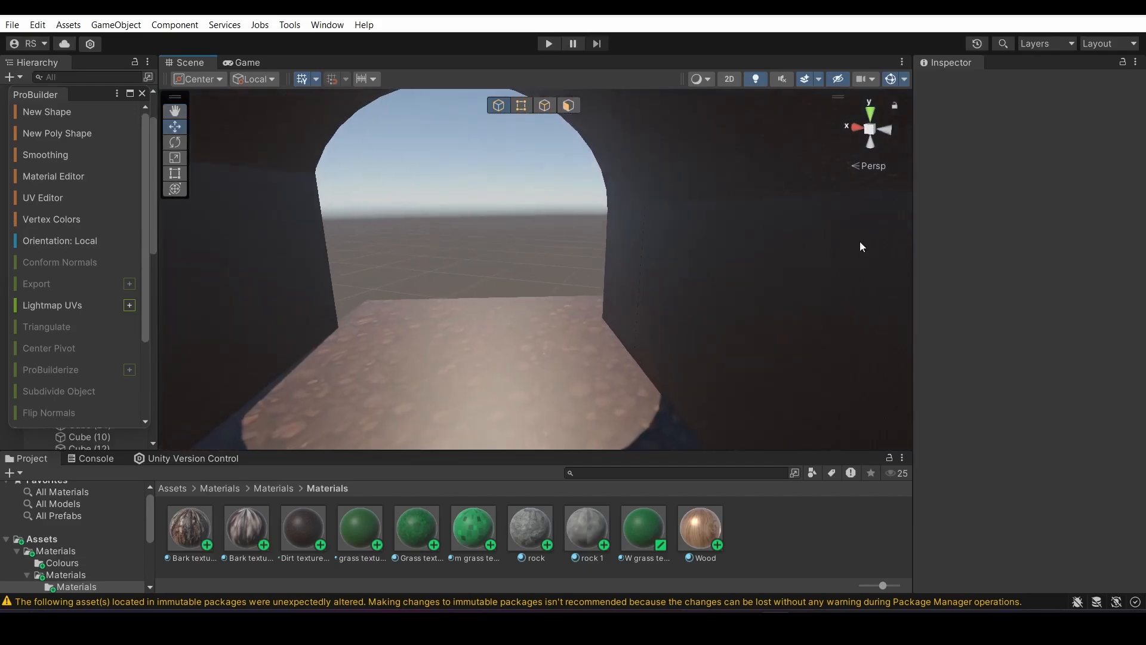
right_drag(295, 302, 902, 282)
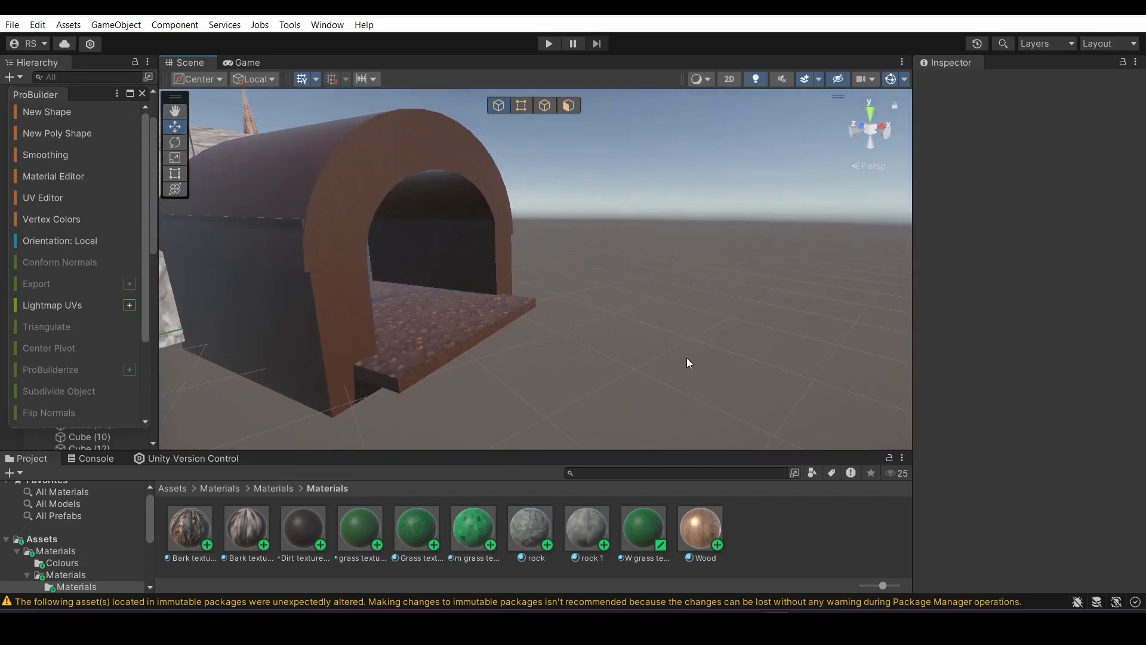
right_drag(687, 362, 535, 317)
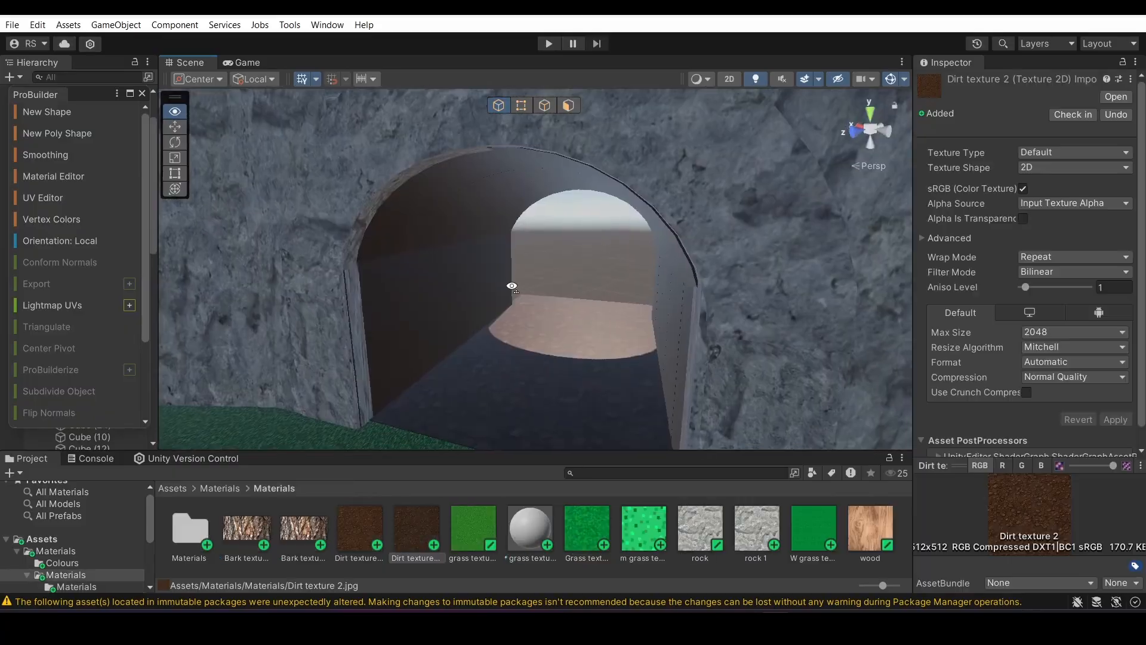
right_drag(511, 287, 552, 261)
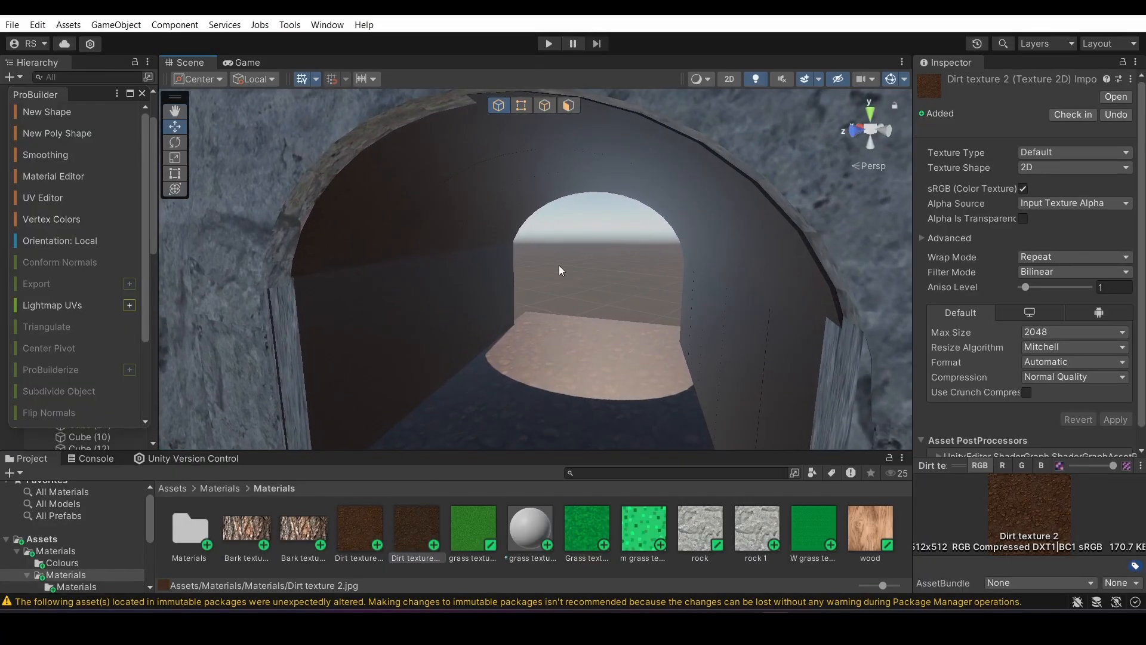
drag(536, 232, 574, 269)
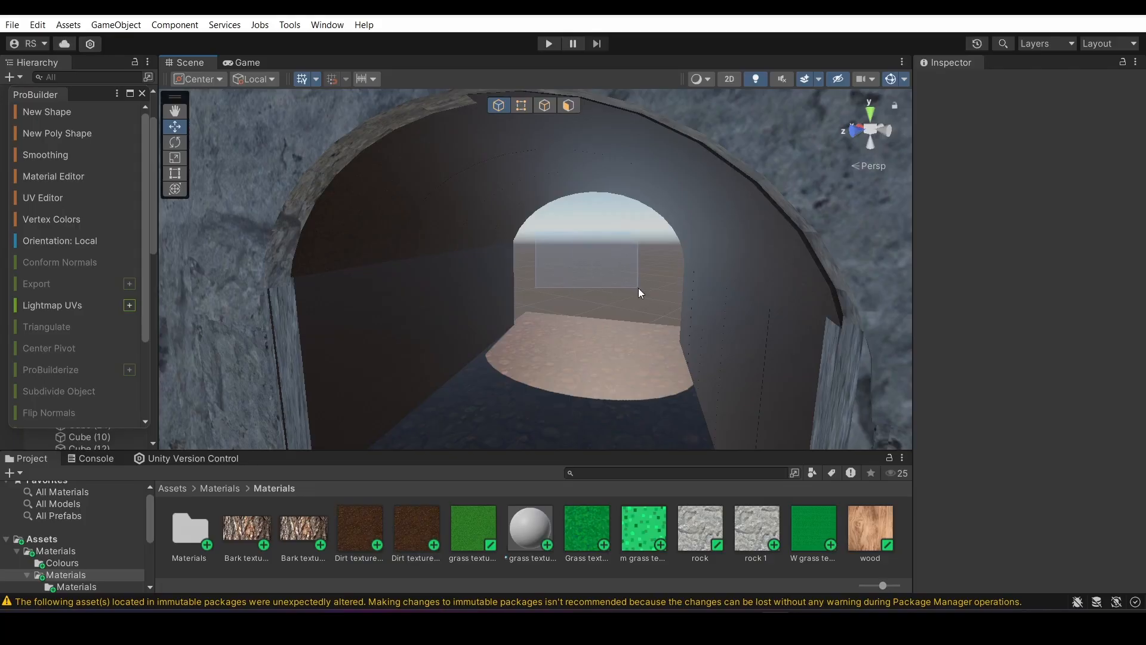
drag(638, 288, 665, 301)
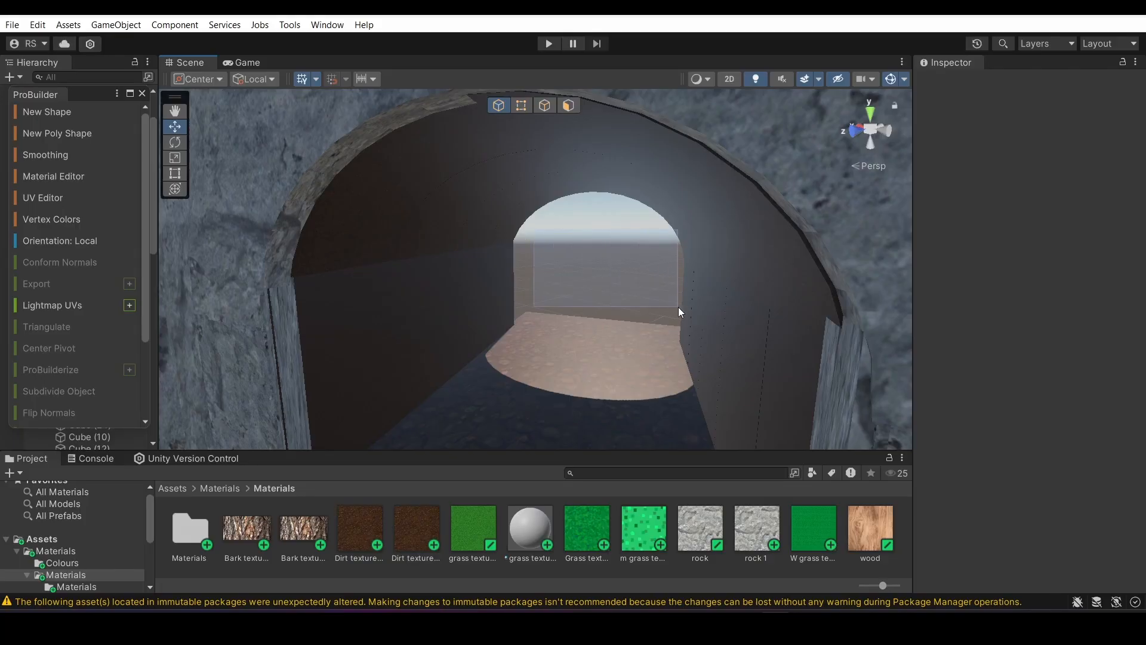
drag(678, 307, 678, 307)
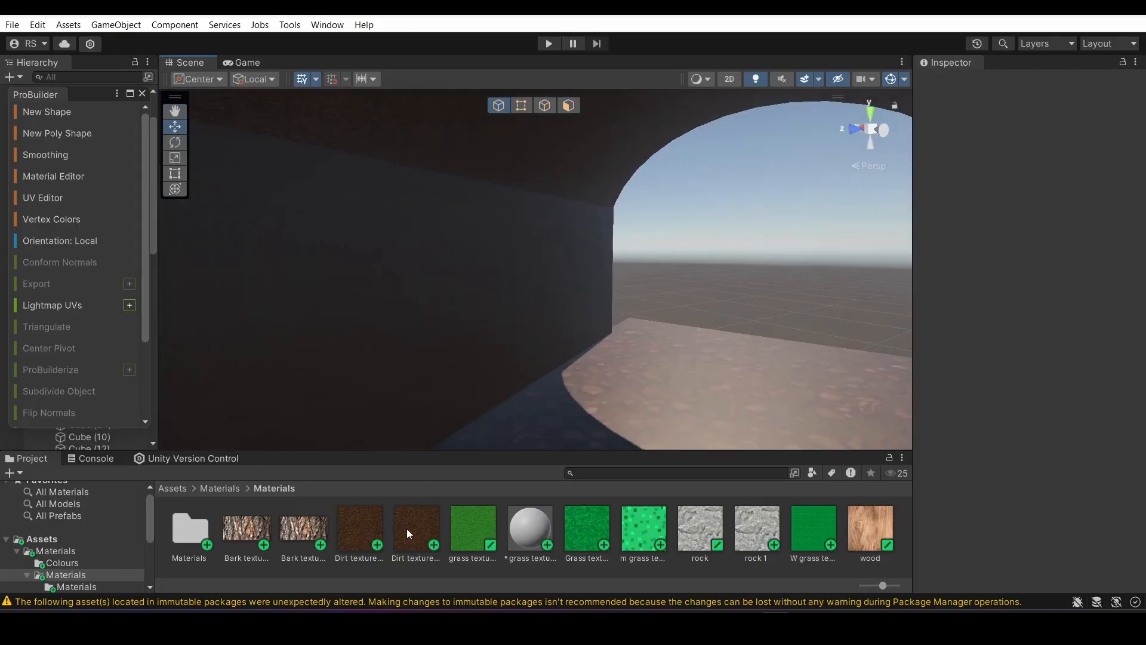
Adjust the X tiling of the Dirt texture 2 material on the tunnel's inner walls
click(407, 528)
right_drag(591, 338, 330, 394)
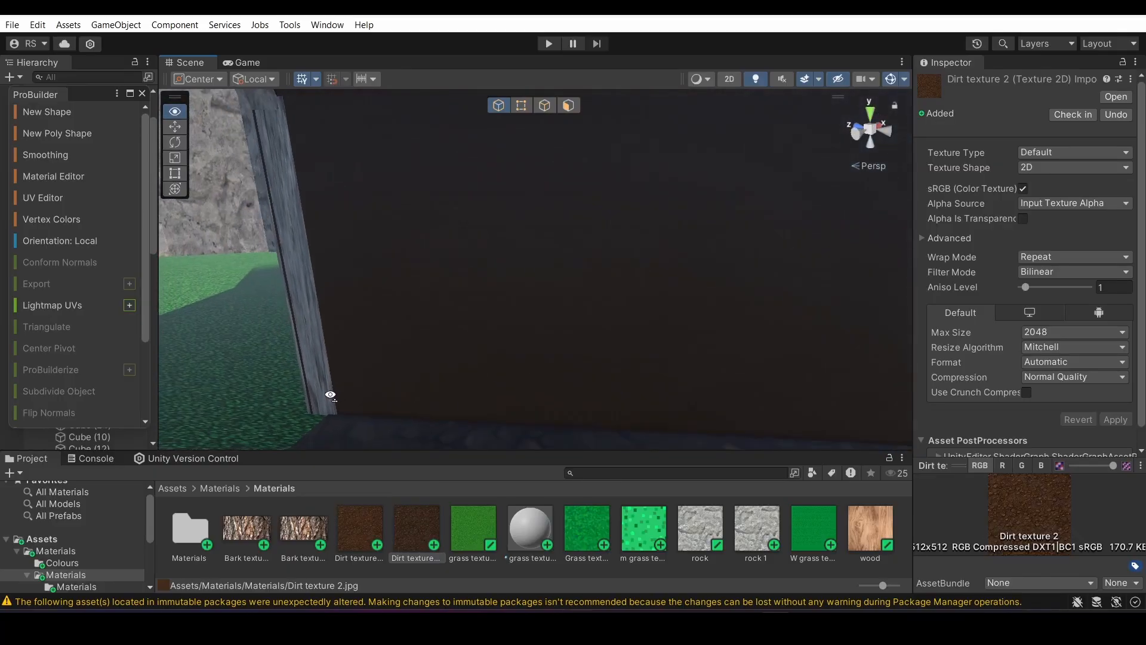
right_drag(683, 363, 710, 411)
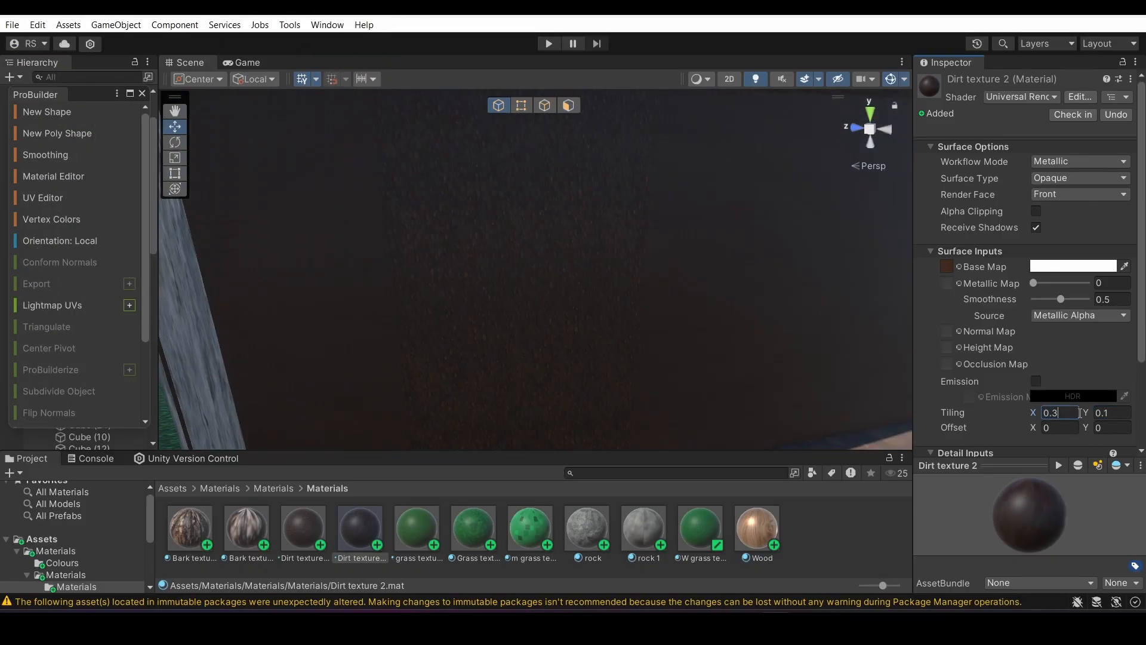
double_click(1062, 411)
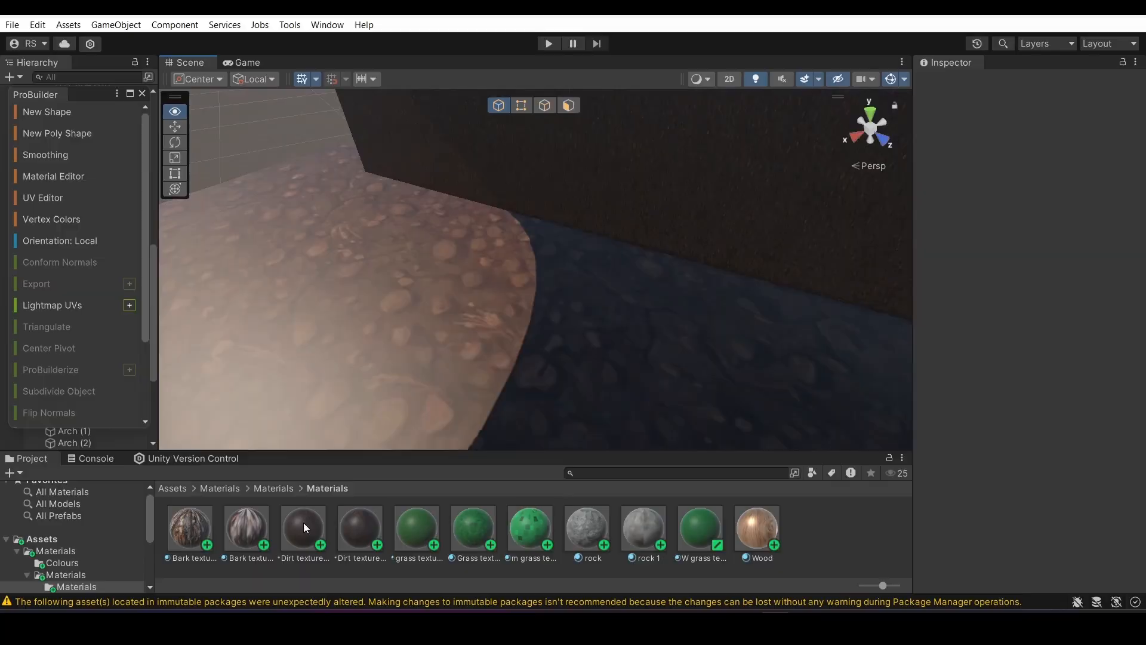
Open the settings of the Dirt texture 1 material and inspect its look on the tunnel floor
click(303, 528)
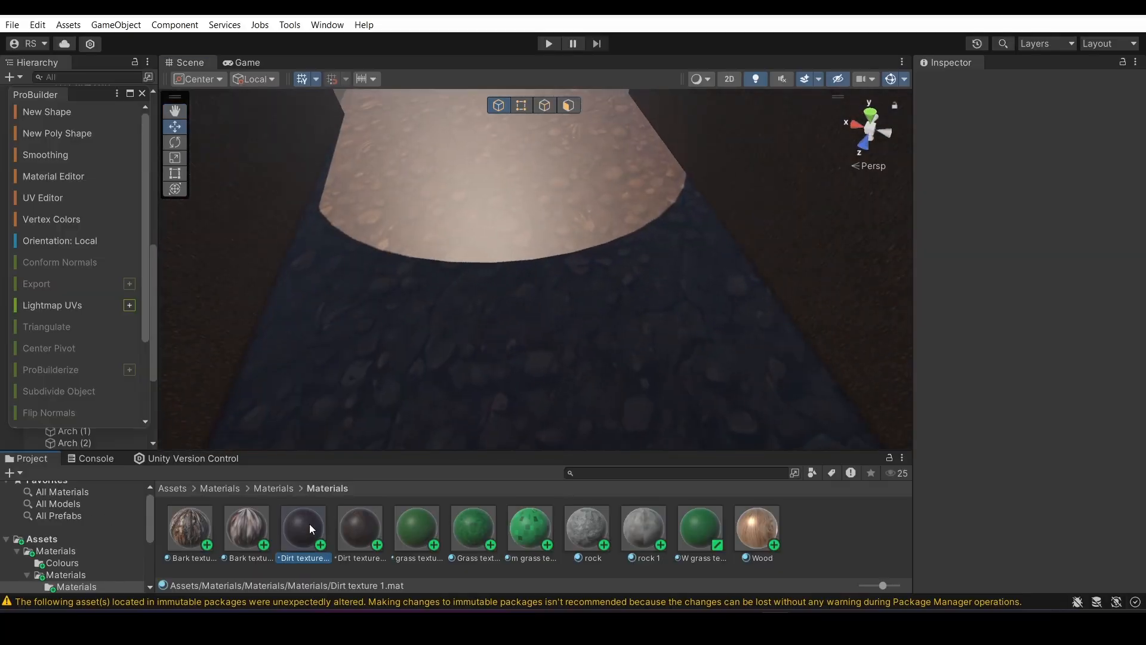
right_drag(687, 233, 658, 334)
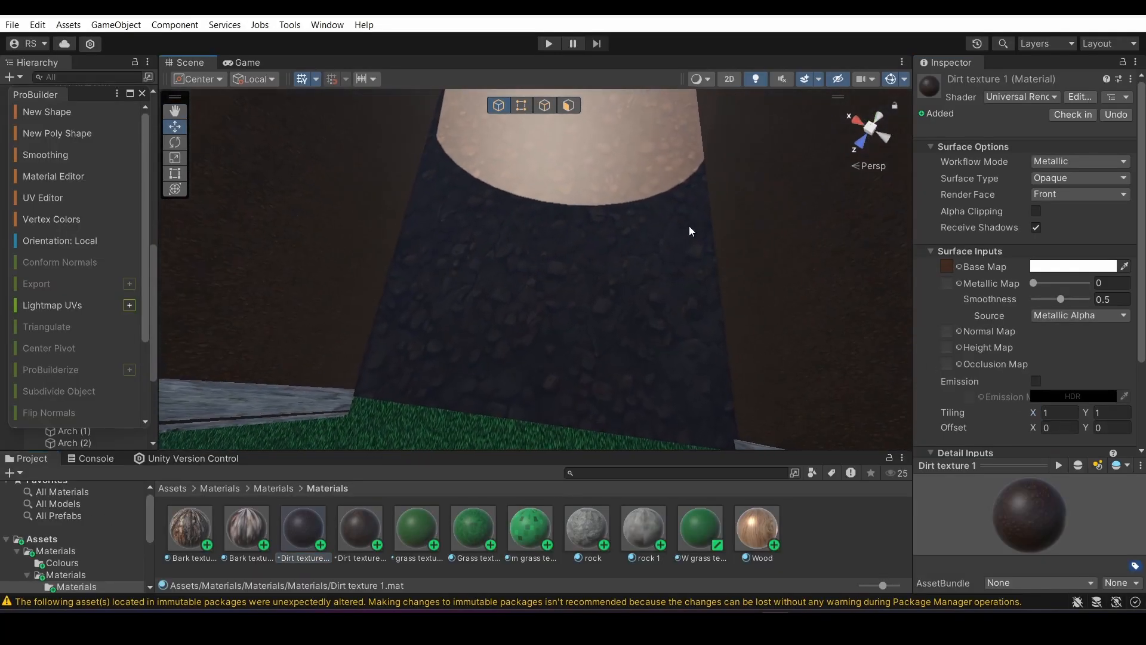
right_drag(615, 194, 601, 170)
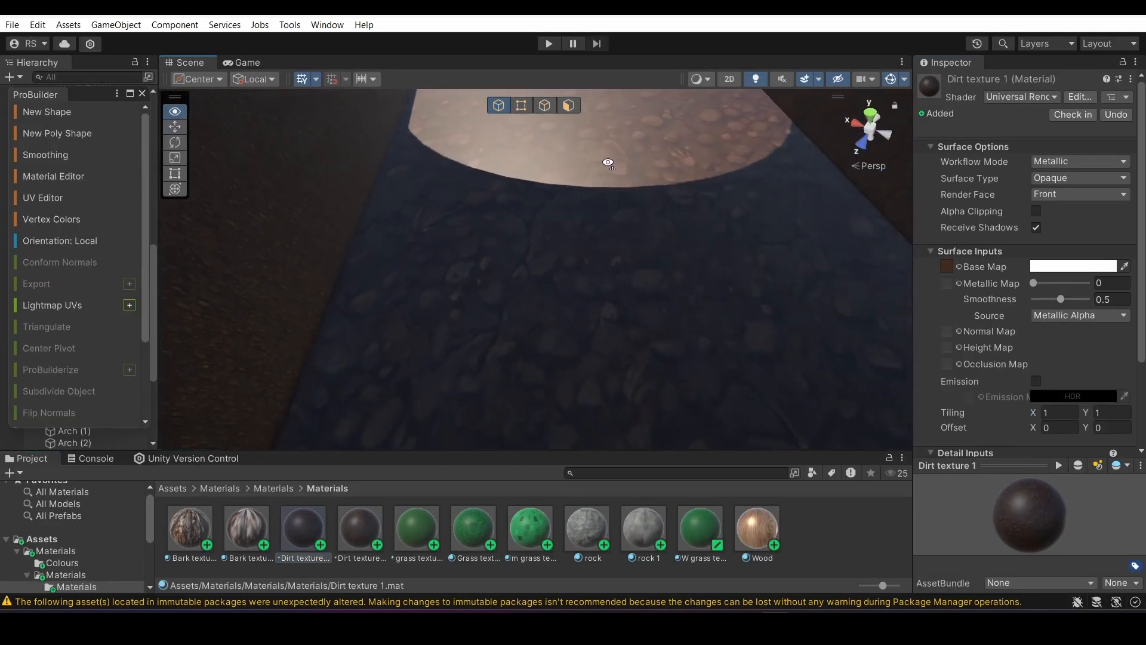
right_drag(600, 96, 569, 148)
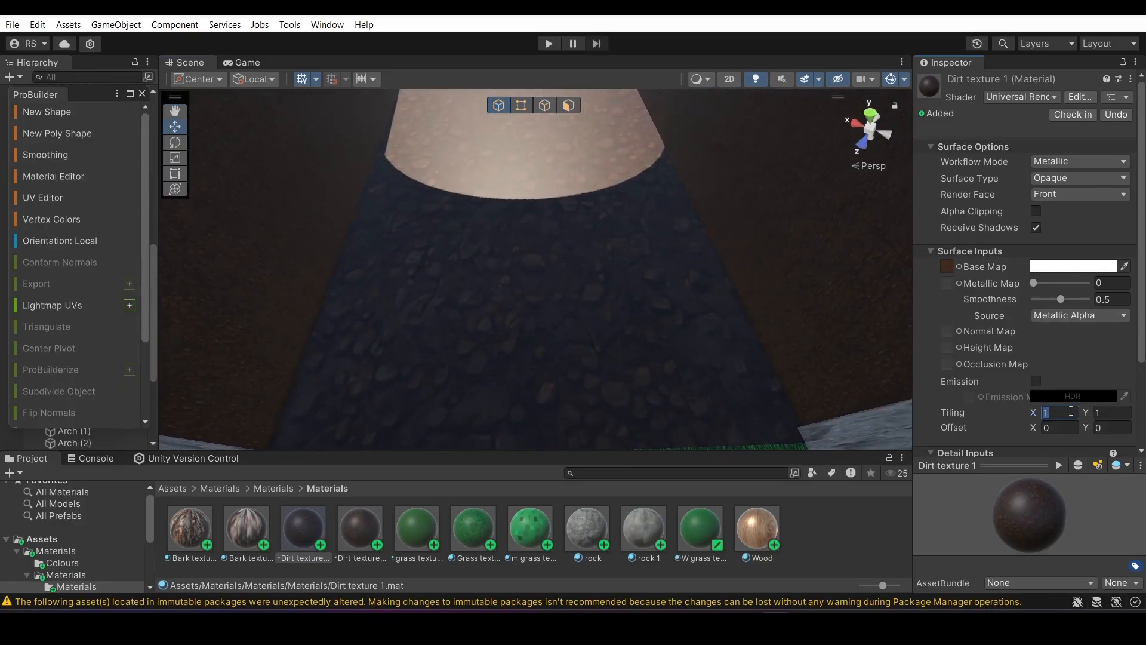
Move around the map to examine the textures of the grass ground, rock walls, wooden hut and tree
right_drag(498, 322, 420, 335)
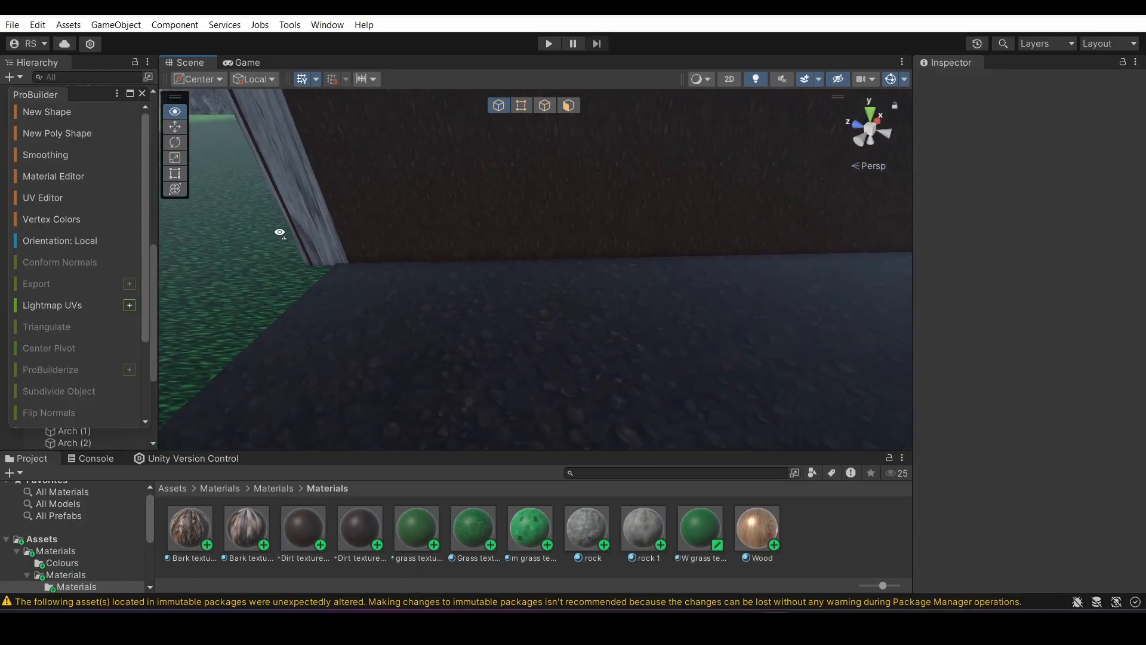
key(s)
right_drag(279, 233, 399, 109)
drag(693, 214, 694, 217)
mouse_move(661, 280)
right_down()
mouse_move(596, 438)
mouse_move(169, 404)
mouse_move(54, 435)
mouse_move(59, 509)
mouse_move(330, 346)
mouse_move(471, 412)
mouse_move(407, 373)
mouse_move(116, 397)
mouse_move(1055, 368)
mouse_move(980, 364)
mouse_move(1137, 347)
mouse_move(36, 363)
mouse_move(141, 292)
right_up()
key(s)
key(w)
key(w)
key(s)
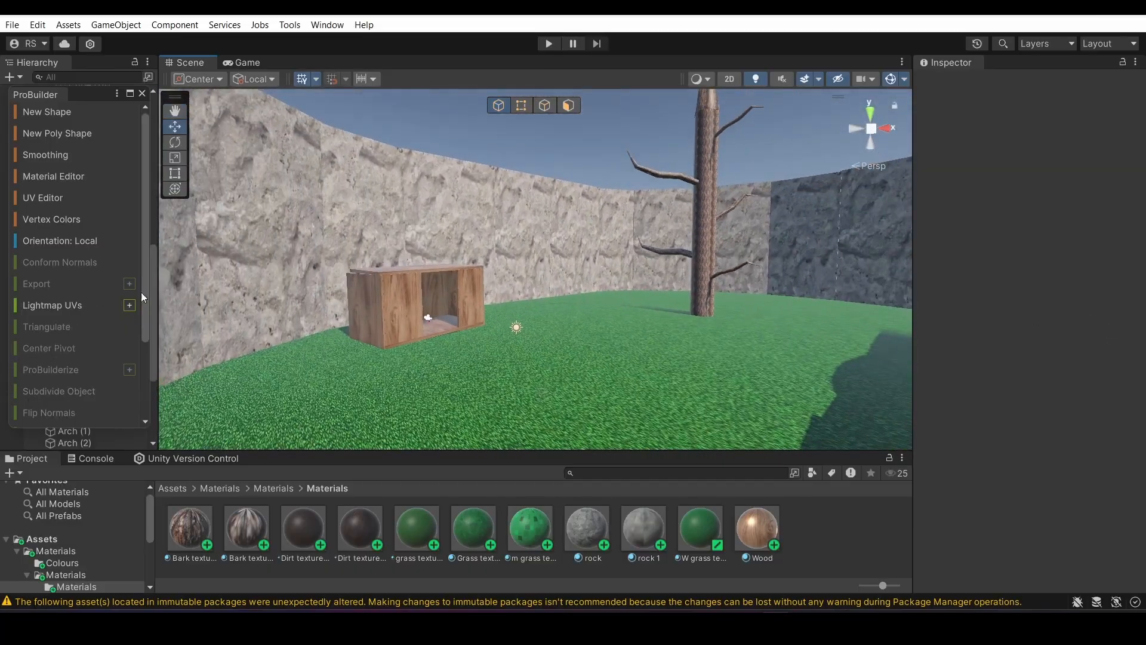
mouse_move(358, 293)
right_down()
mouse_move(634, 297)
mouse_move(821, 420)
mouse_move(380, 338)
right_up()
key(w)
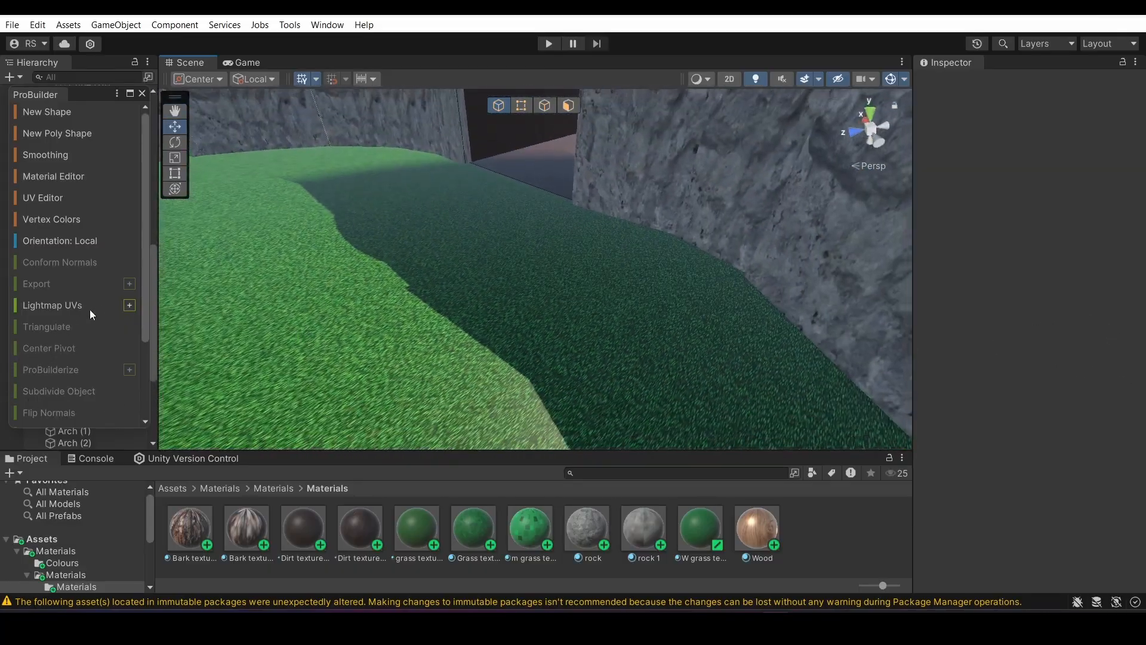
right_drag(250, 322, 1015, 347)
key(s)
right_drag(773, 337, 1123, 258)
key(w)
key(w)
key(s)
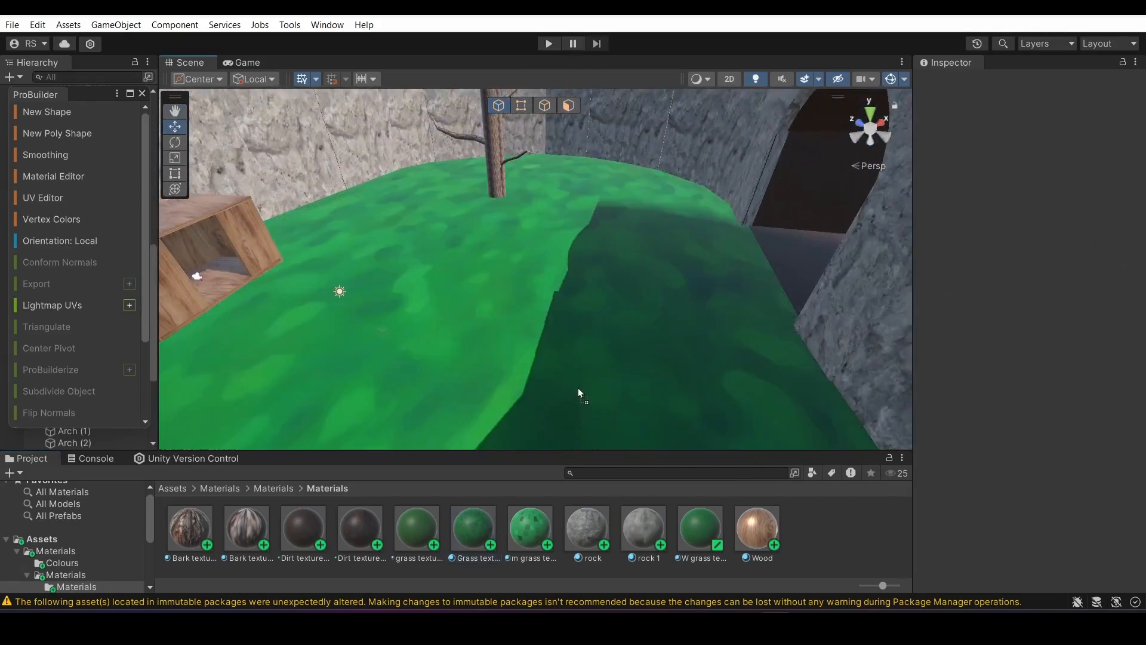
Apply the Grass texture 3 material to the ground and set its tiling to 5 in both X and Y
drag(577, 388, 577, 387)
mouse_move(619, 224)
right_down()
mouse_move(559, 243)
mouse_move(667, 204)
mouse_move(635, 221)
right_up()
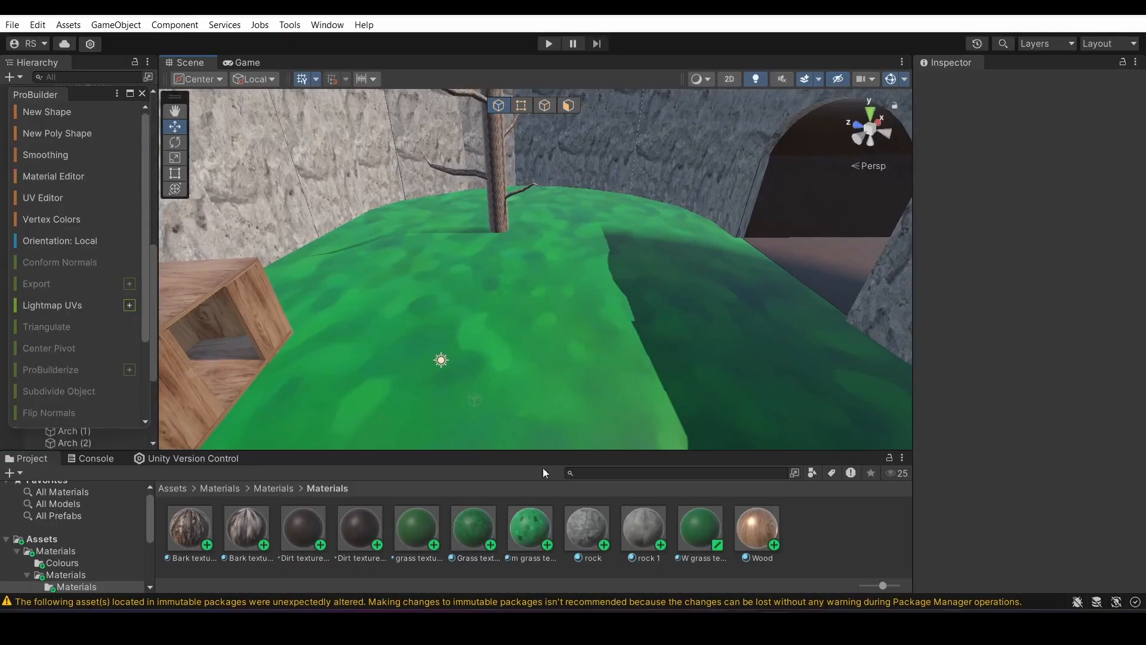
click(481, 518)
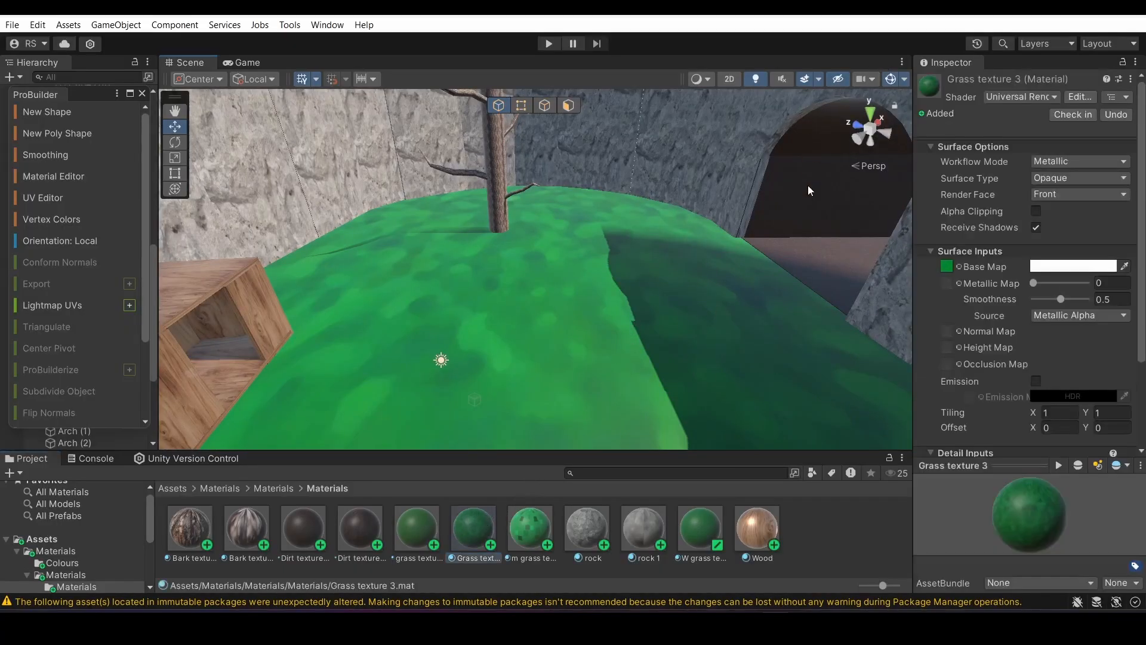
right_drag(808, 190, 681, 247)
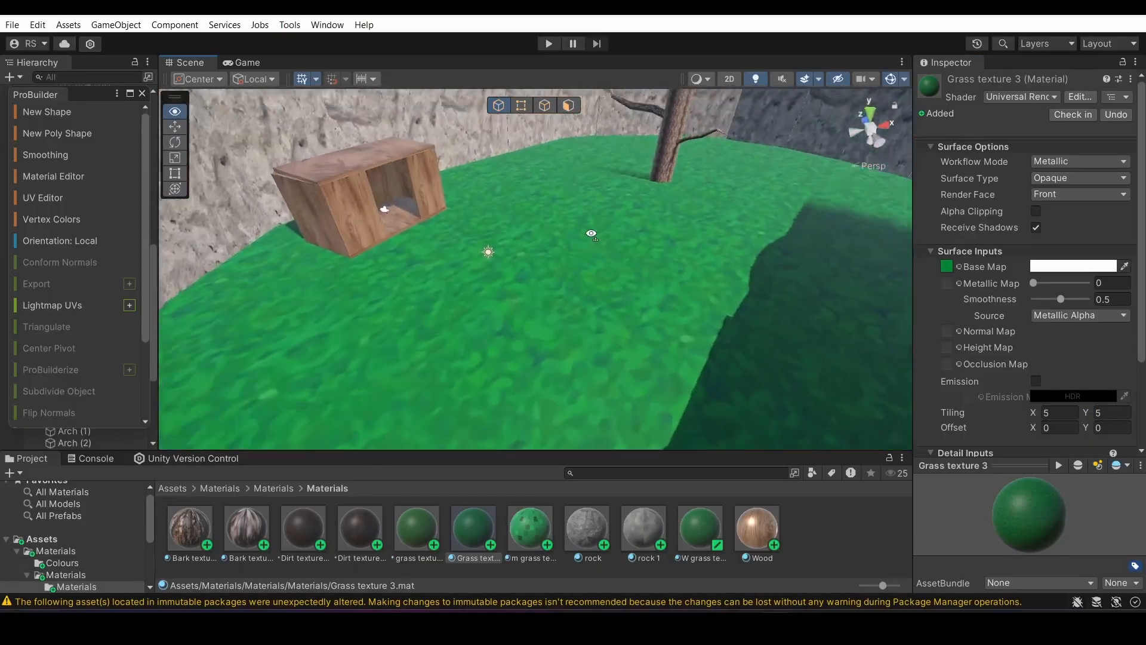
right_drag(739, 197, 745, 355)
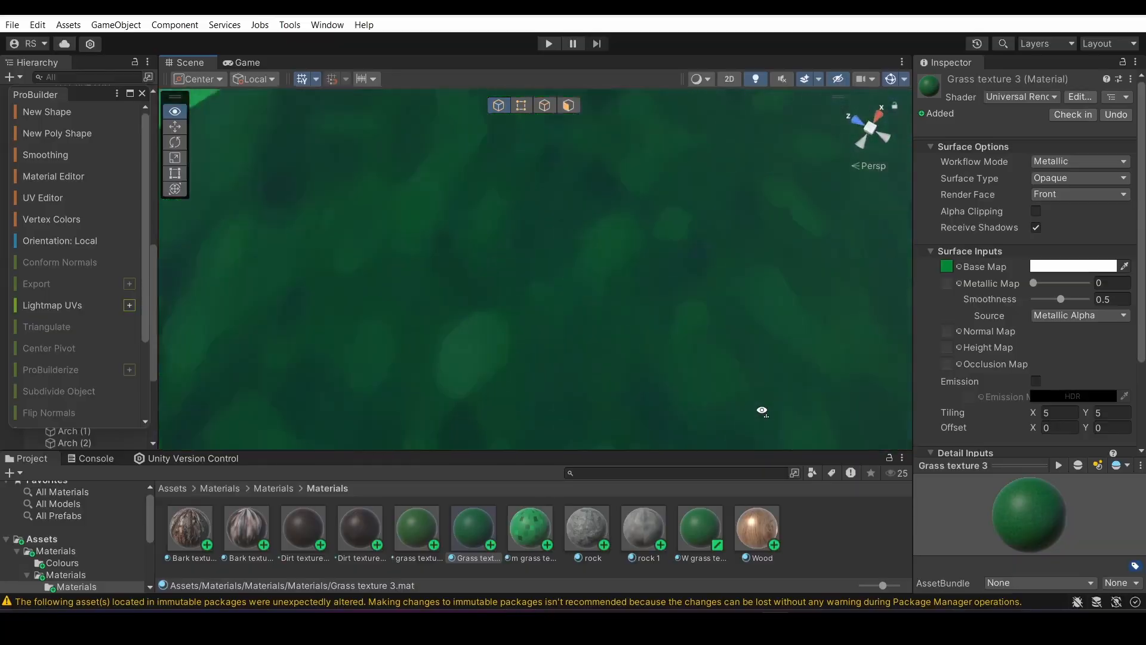
right_drag(762, 411, 755, 261)
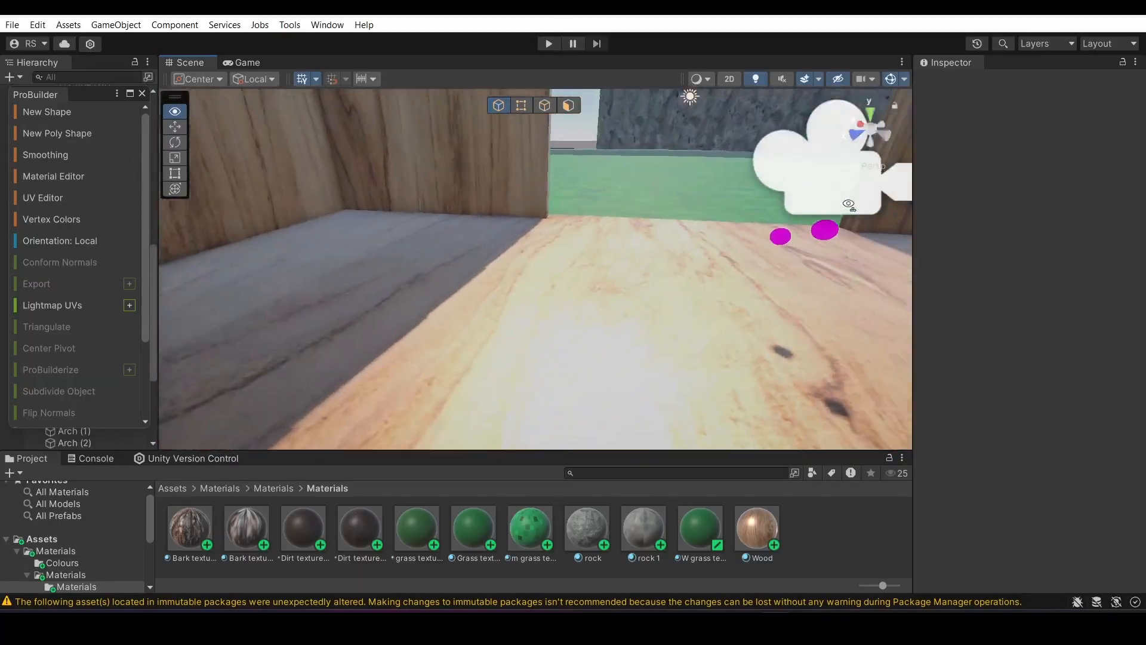
Look over the hut and grass ground from above and check the settings of the Grass texture 3 material
right_drag(875, 173, 624, 178)
right_drag(955, 230, 421, 365)
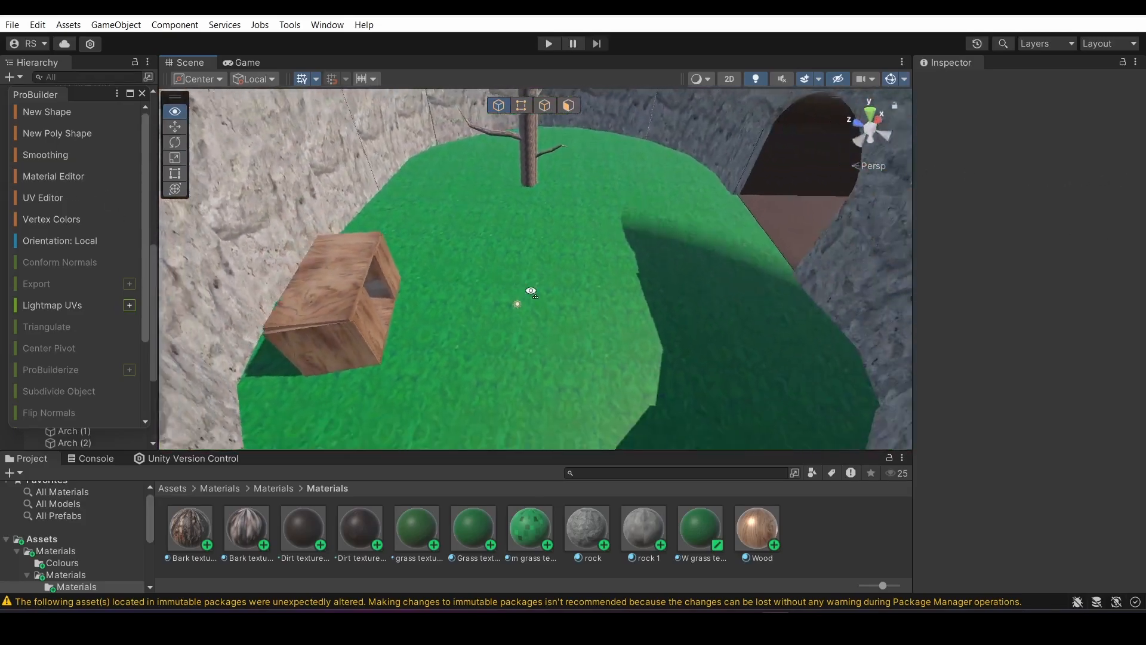
right_drag(630, 285, 561, 475)
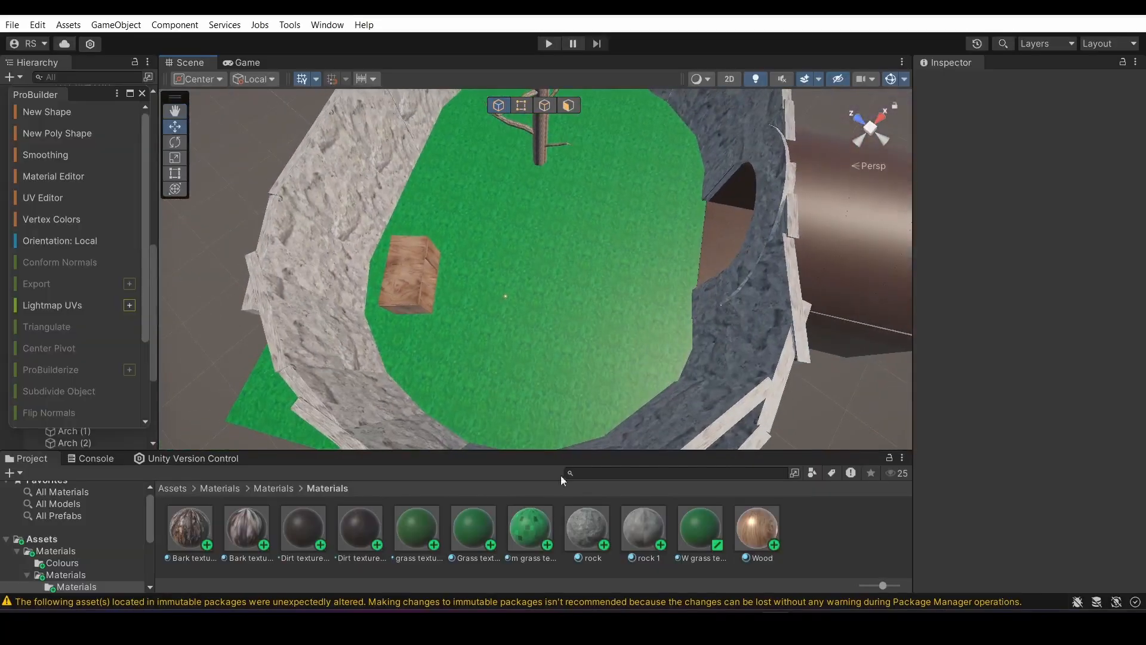
click(419, 528)
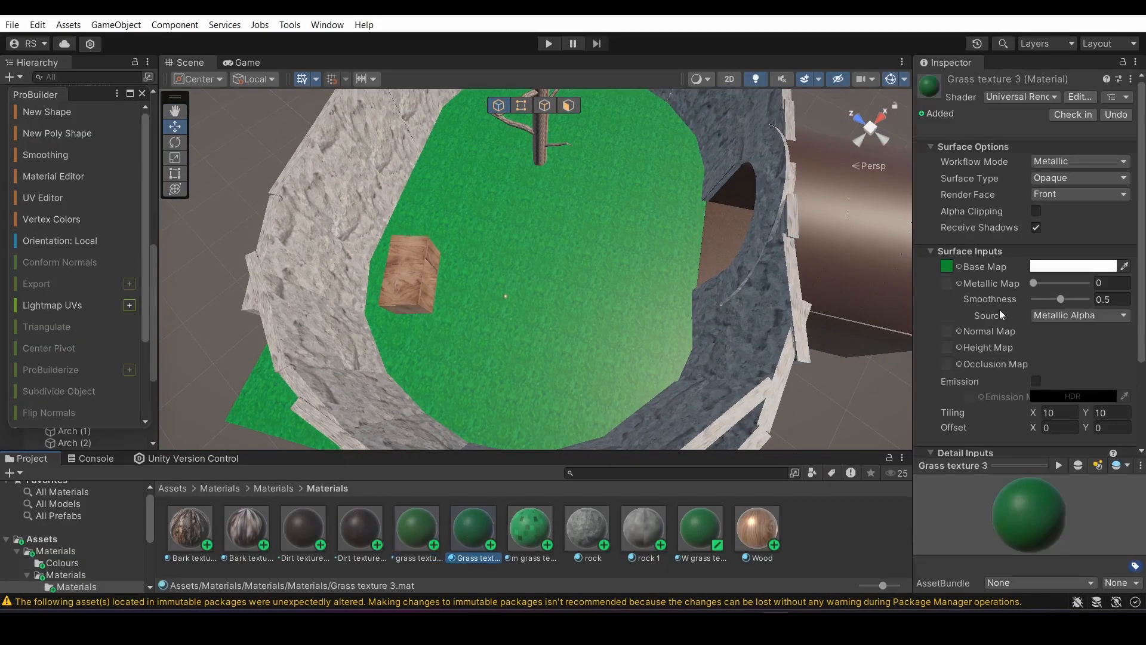
click(484, 167)
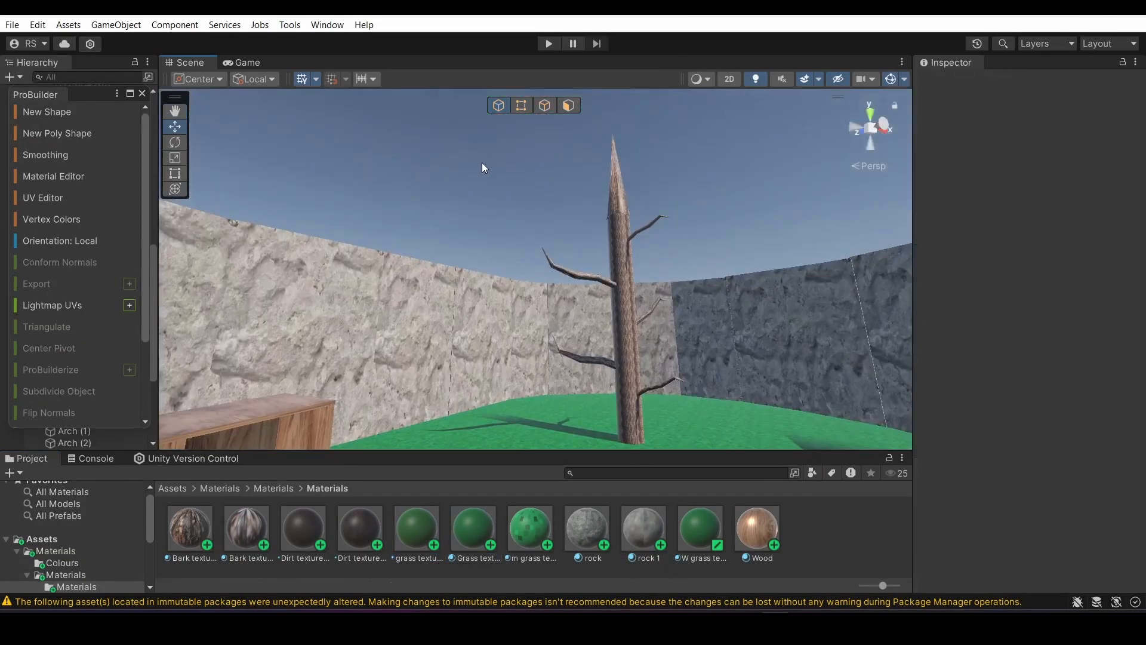
Select the whole Tree 1 group, collapse its child parts and move the ProBuilder window off the object list
right_drag(483, 167, 516, 391)
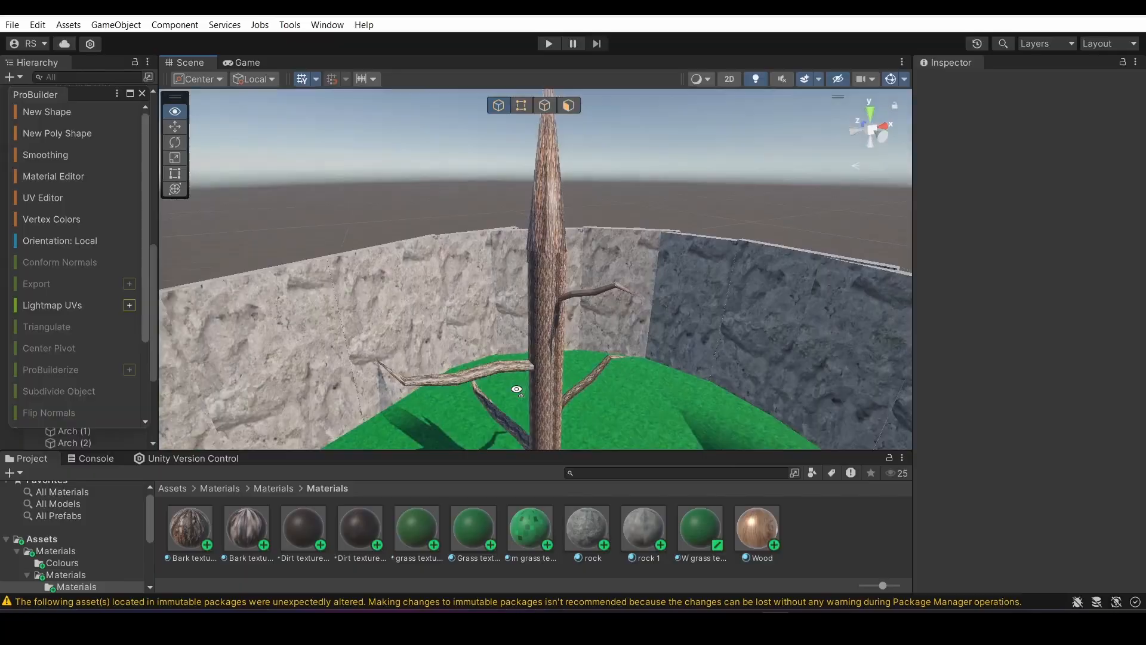
click(550, 303)
right_drag(551, 302, 528, 365)
key(ctrl+z)
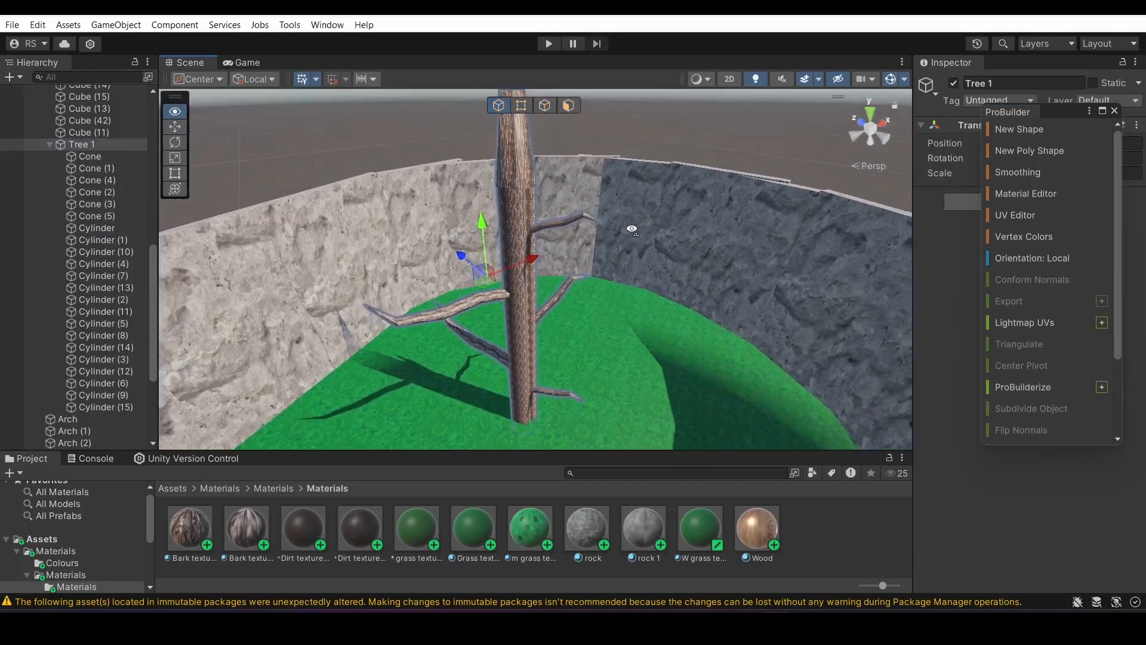
right_drag(624, 225, 634, 221)
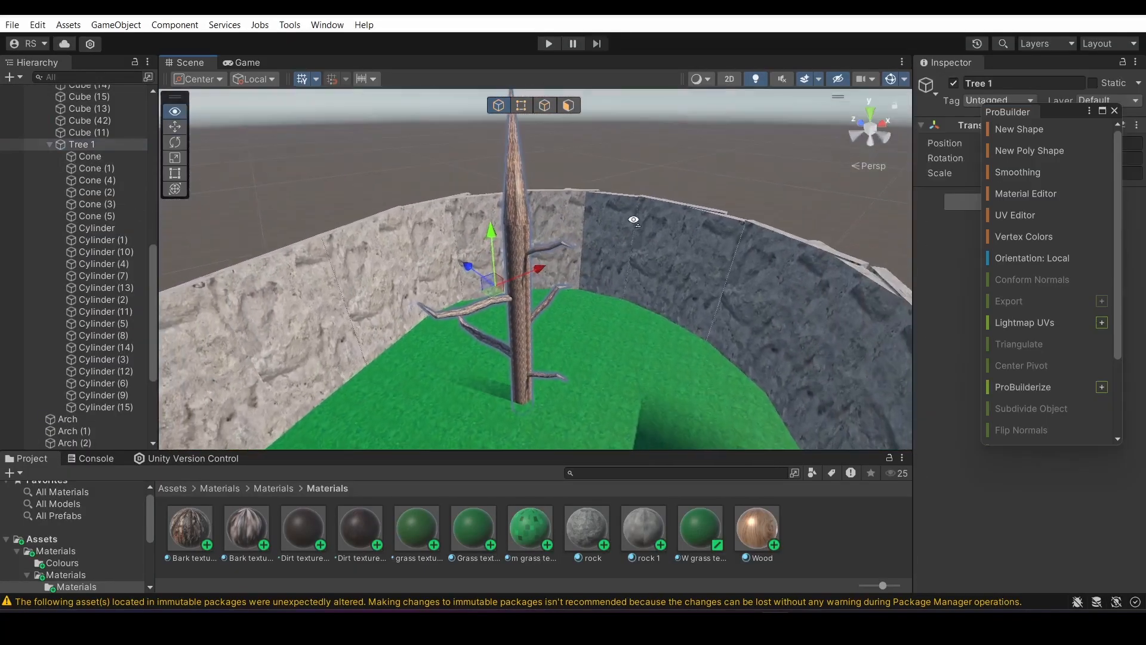
click(50, 145)
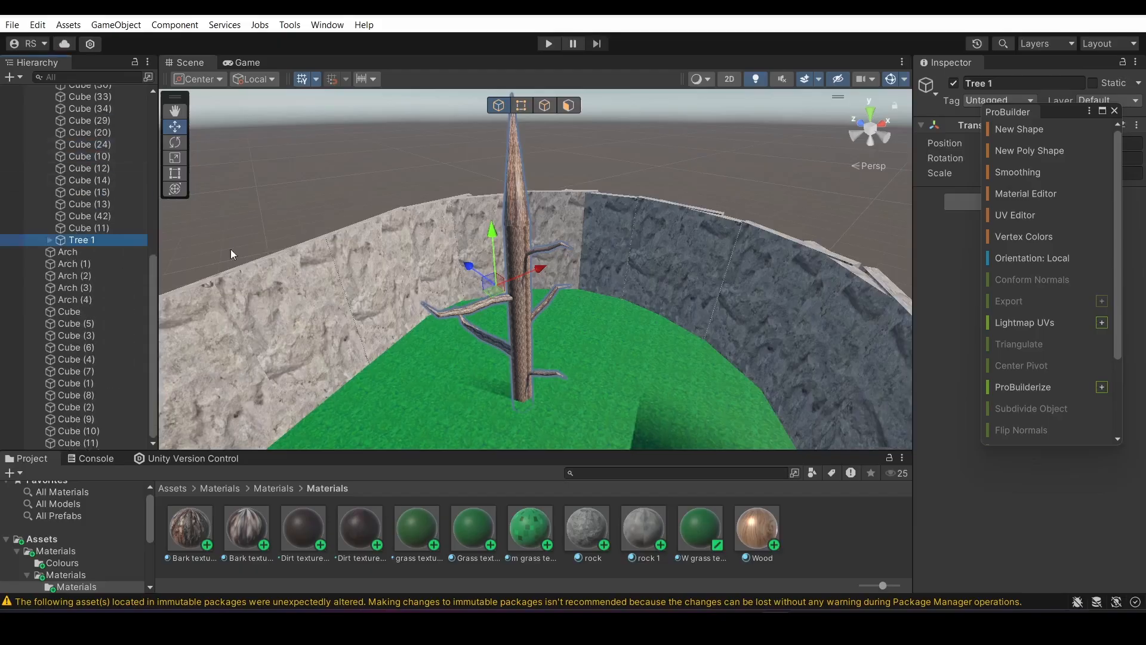
Scale the Tree 1 group down and reposition it on the grass near the light rock wall
alt+drag(231, 249, 285, 379)
right_drag(285, 379, 294, 347)
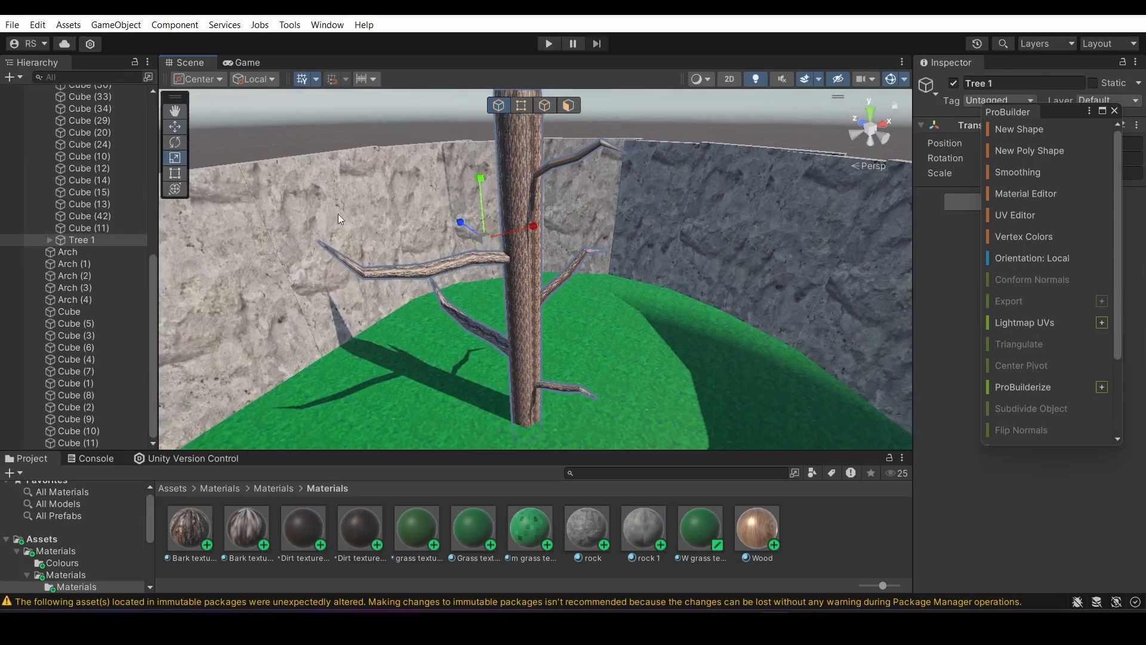
drag(484, 196, 488, 216)
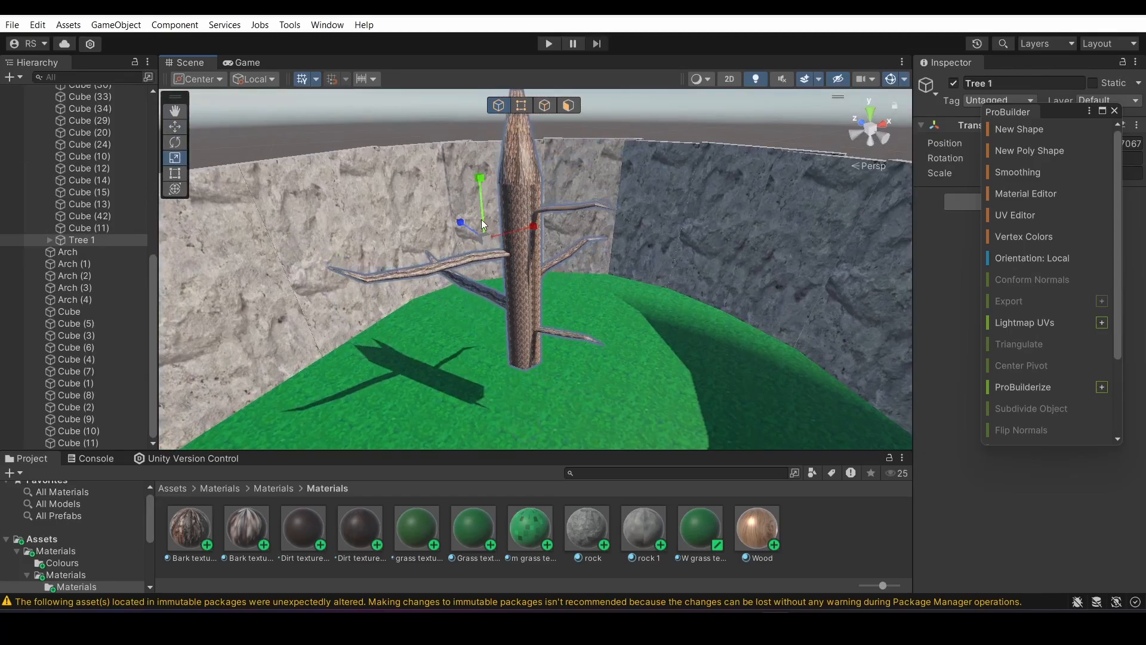
drag(492, 239, 466, 232)
right_drag(486, 278, 321, 113)
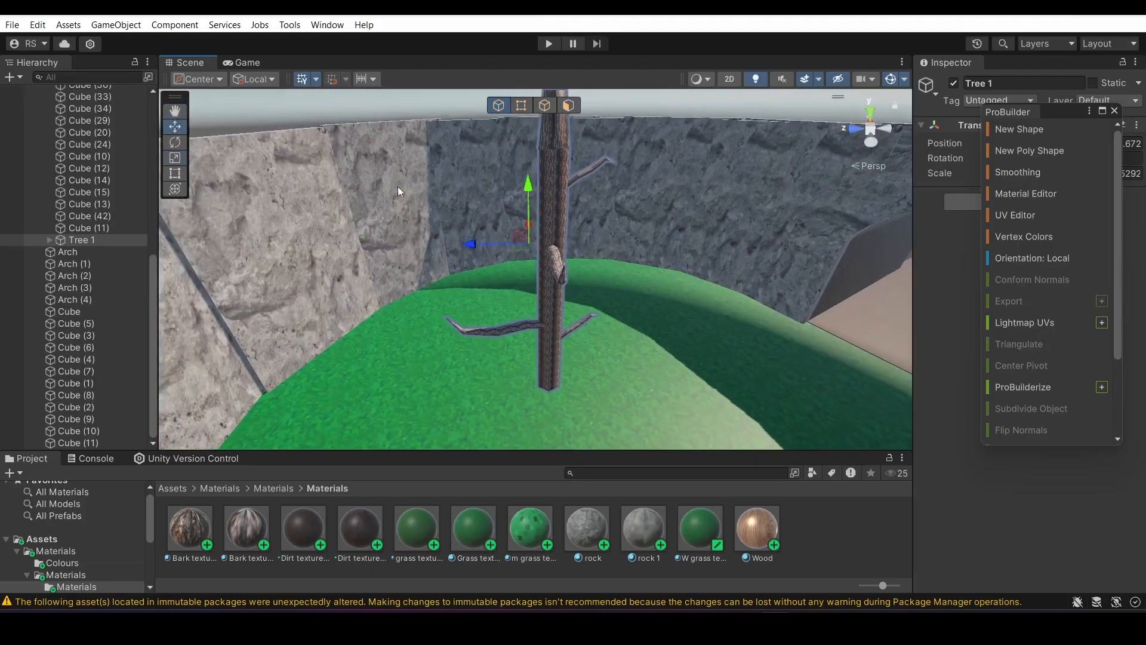
right_drag(512, 302, 514, 200)
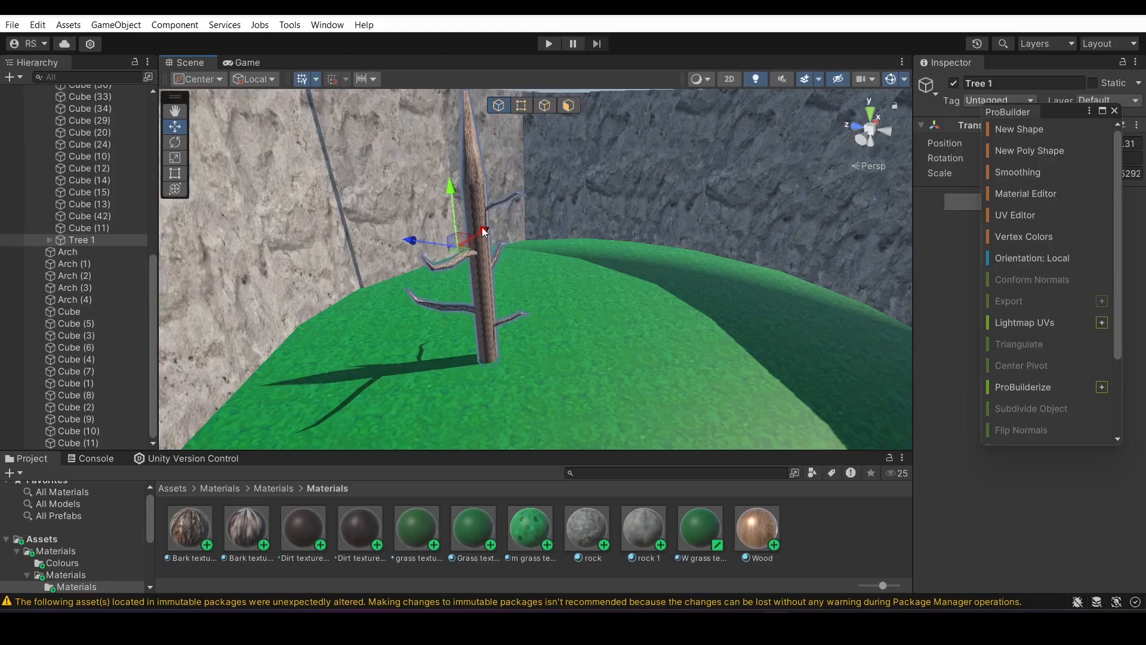
Duplicate the tree and place the resized copy in a separate spot on the grass
right_drag(445, 241, 582, 161)
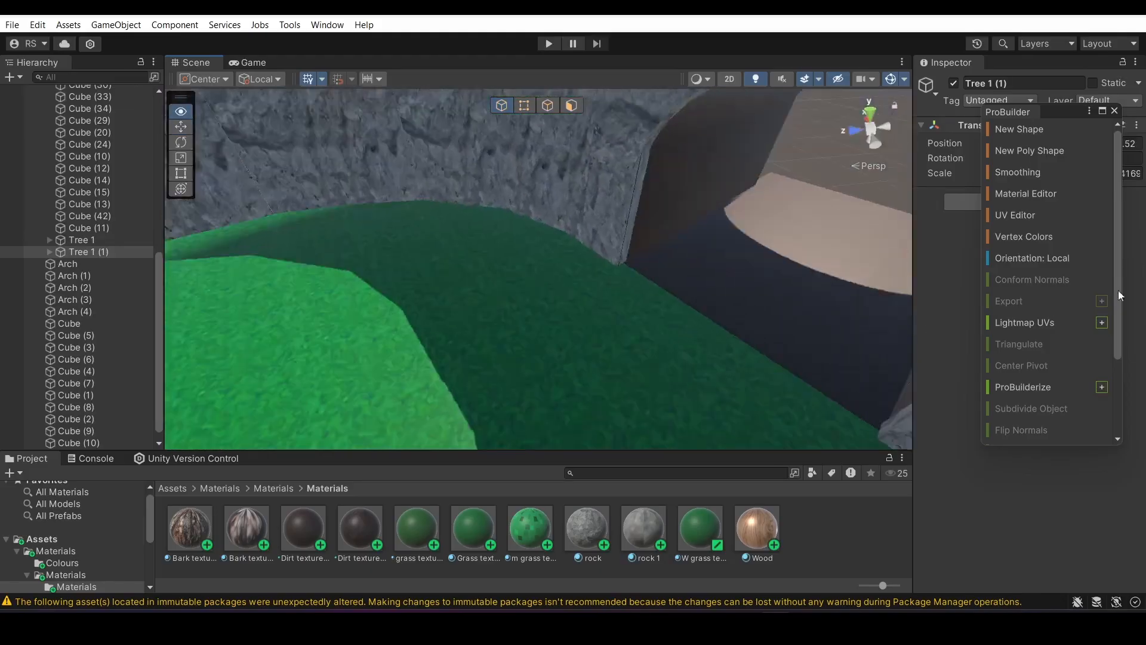
right_drag(1118, 291, 618, 314)
key(s)
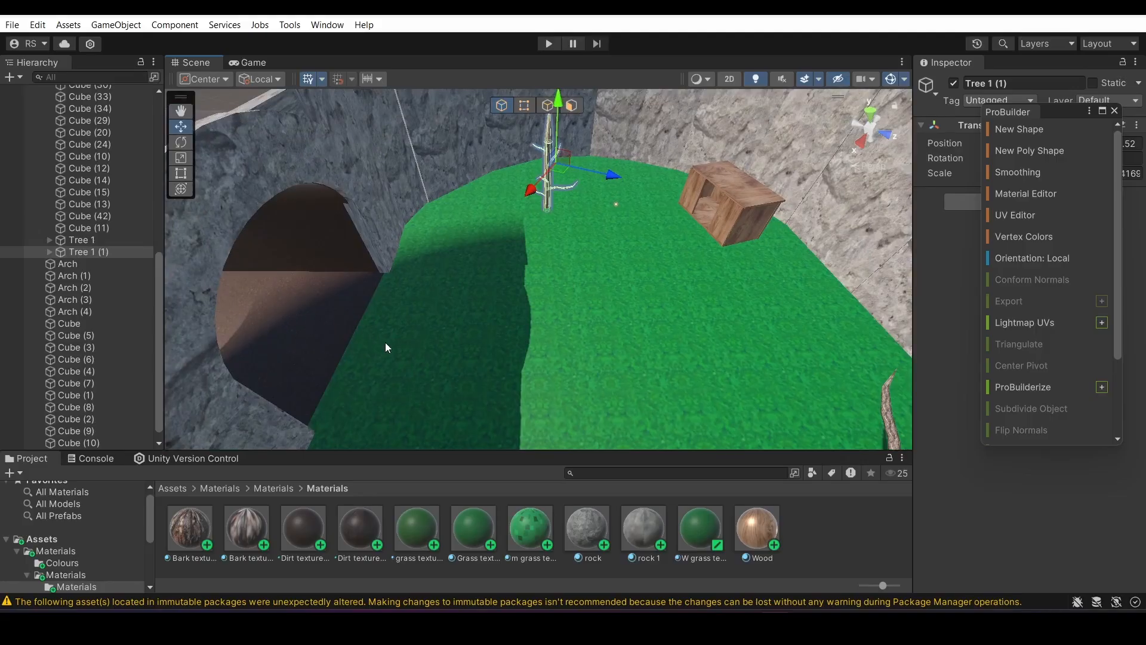
right_drag(385, 342, 686, 252)
right_drag(428, 329, 514, 300)
right_drag(496, 198, 547, 173)
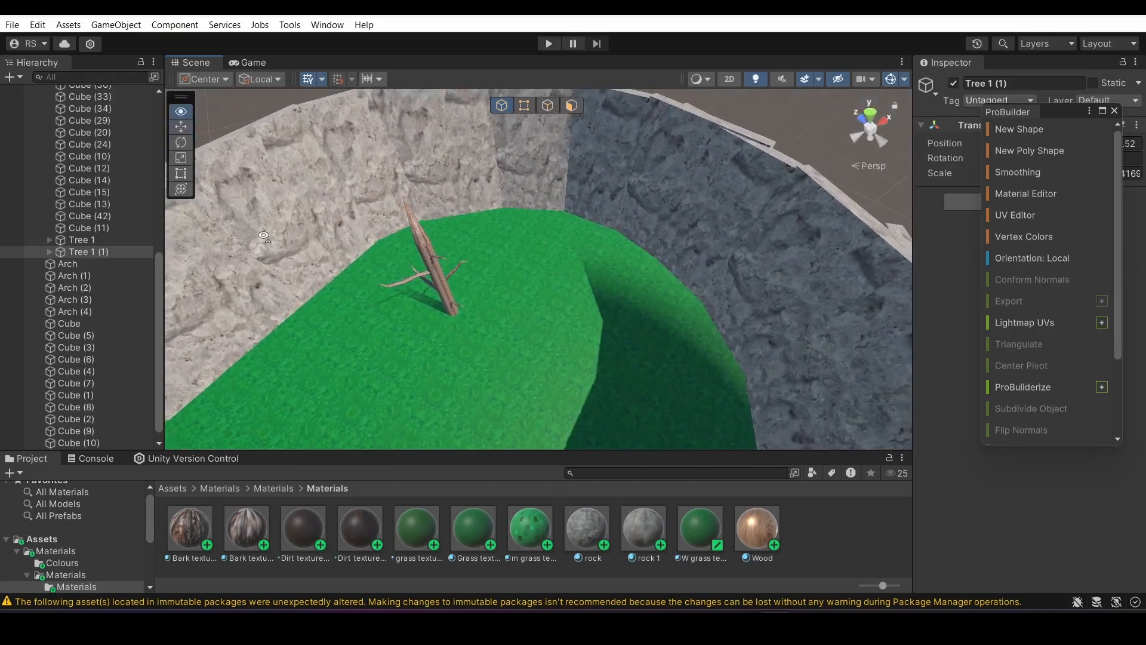
right_drag(264, 236, 764, 313)
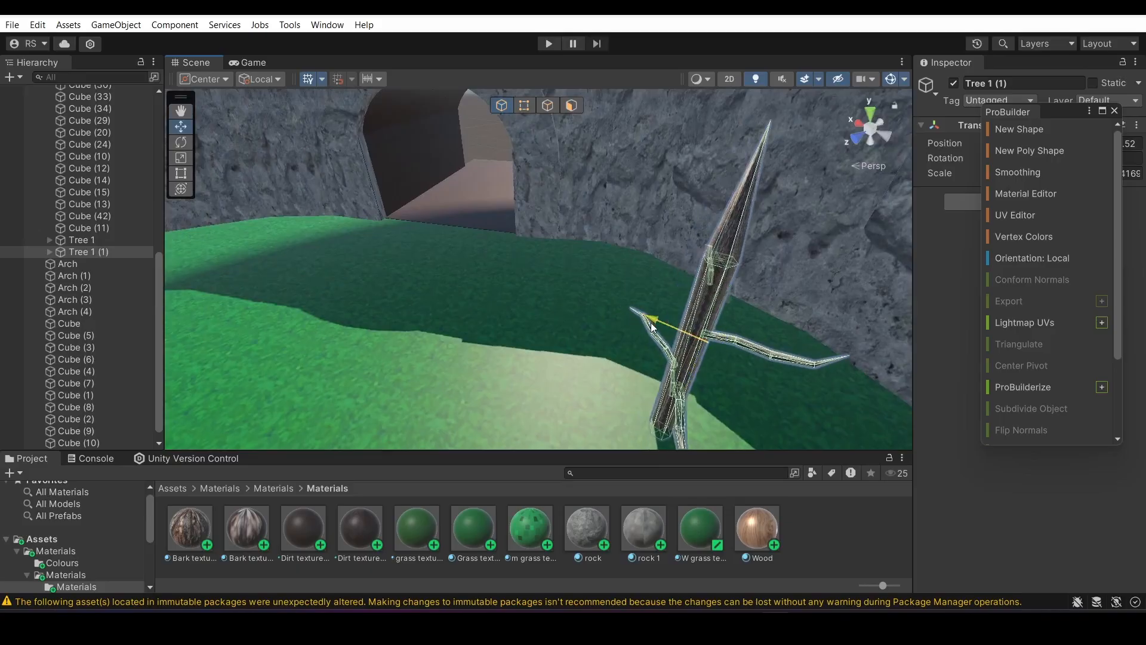
Duplicate the tree again, resize the copy and set it on the grass to one side of the tunnel entrance
key(ctrl+d)
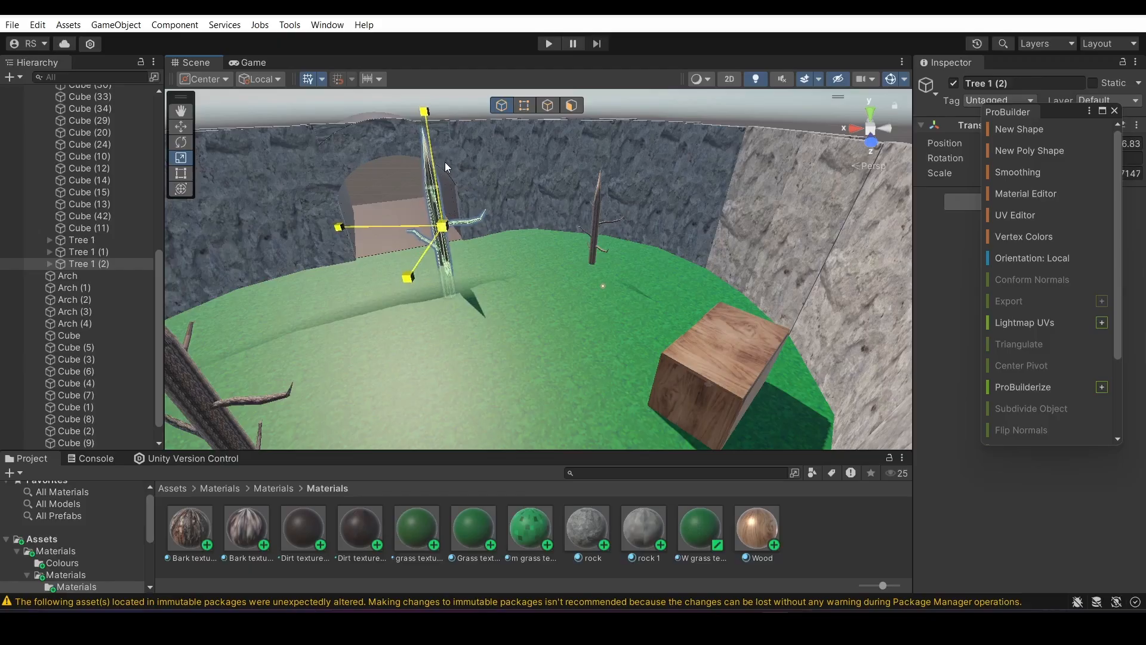
right_drag(457, 184, 388, 152)
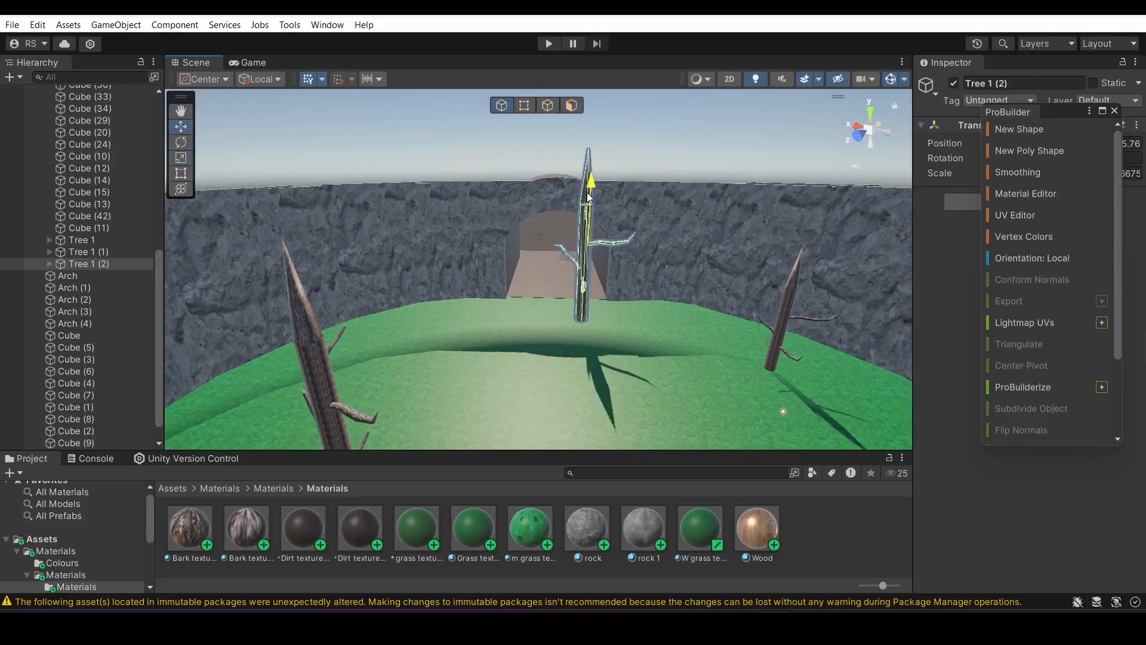
drag(589, 195, 593, 203)
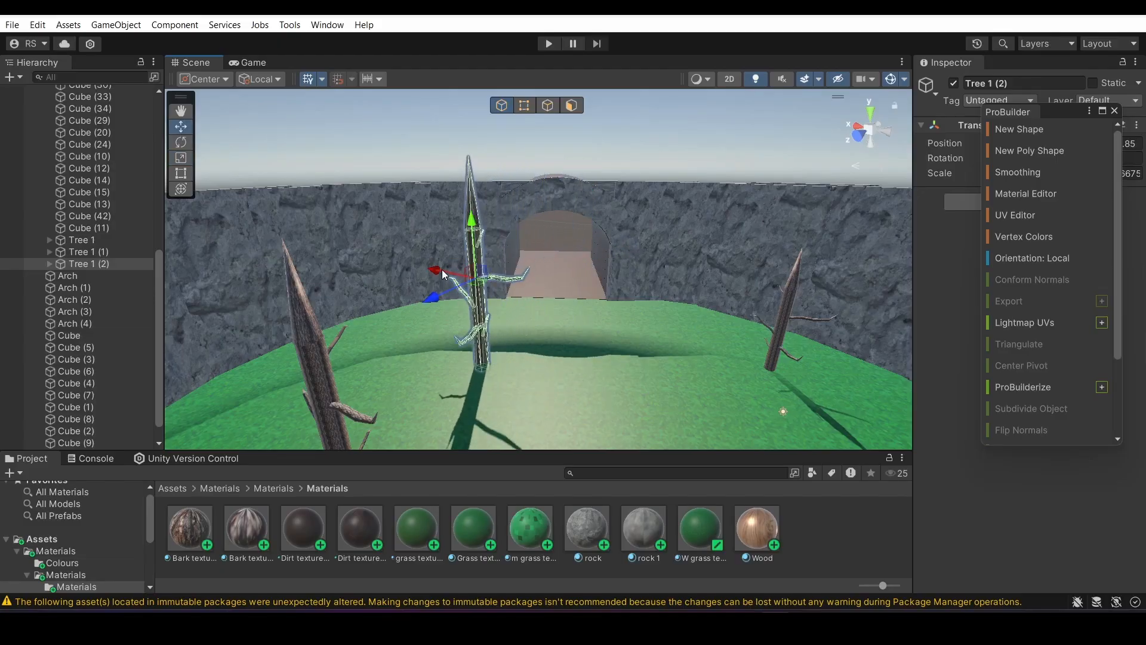
drag(442, 274, 358, 274)
click(406, 161)
right_drag(406, 161, 697, 273)
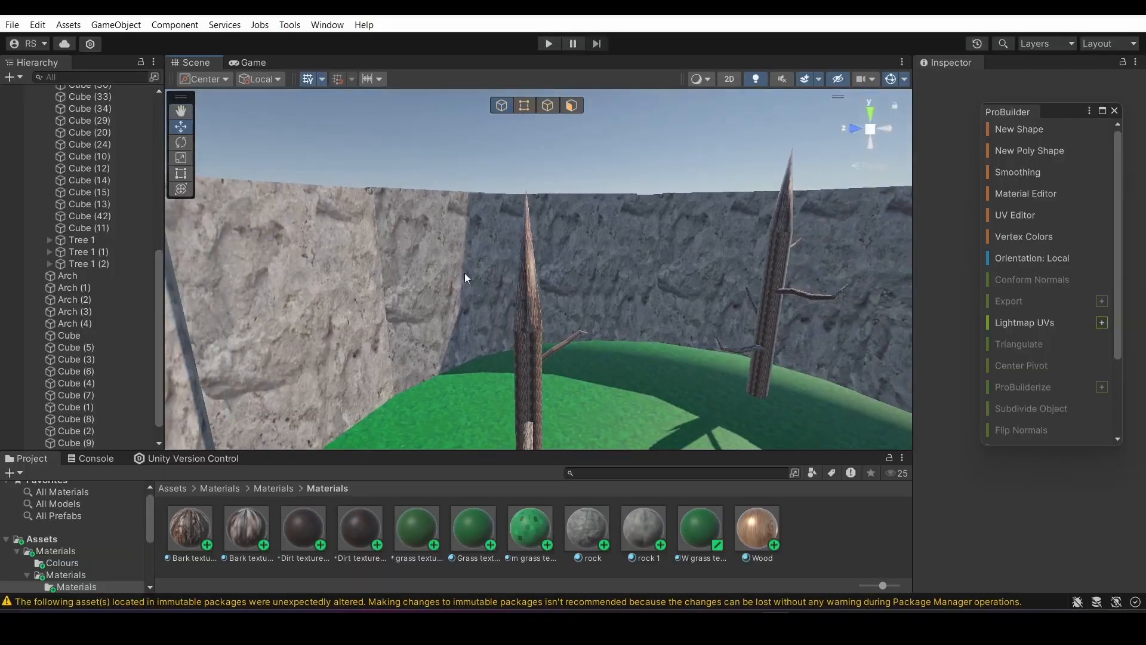
Create a fourth tree by duplication, place it near the dark rock wall and adjust its scale
right_drag(458, 226, 650, 296)
key(s)
key(s)
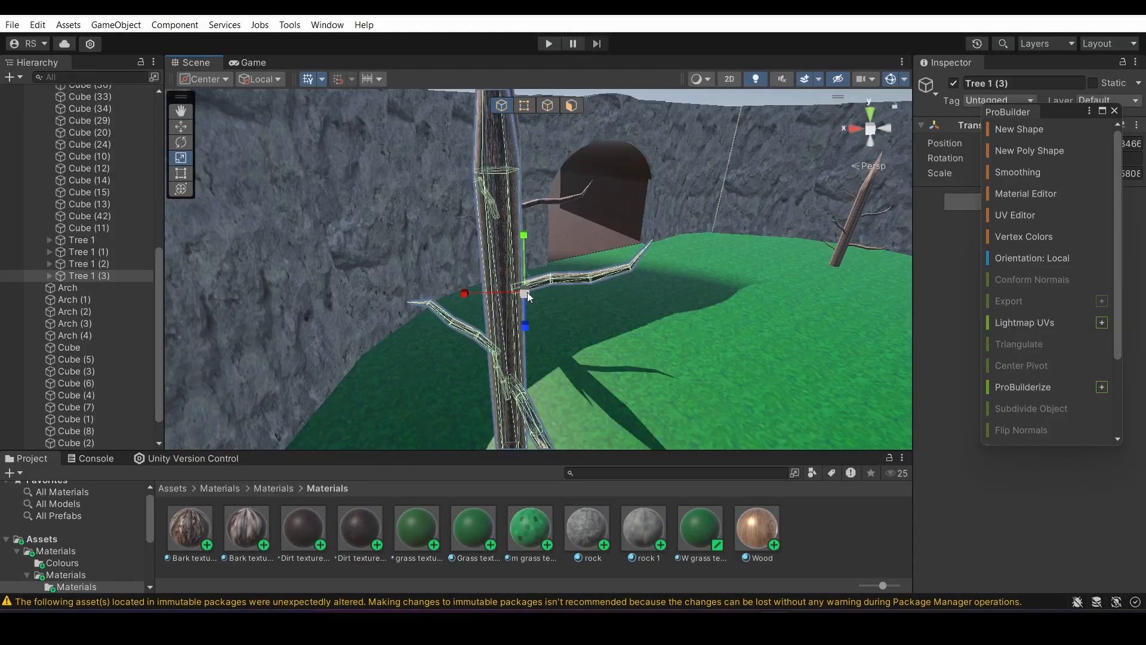
mouse_move(528, 292)
mouse_down()
mouse_move(501, 268)
mouse_move(539, 299)
mouse_up()
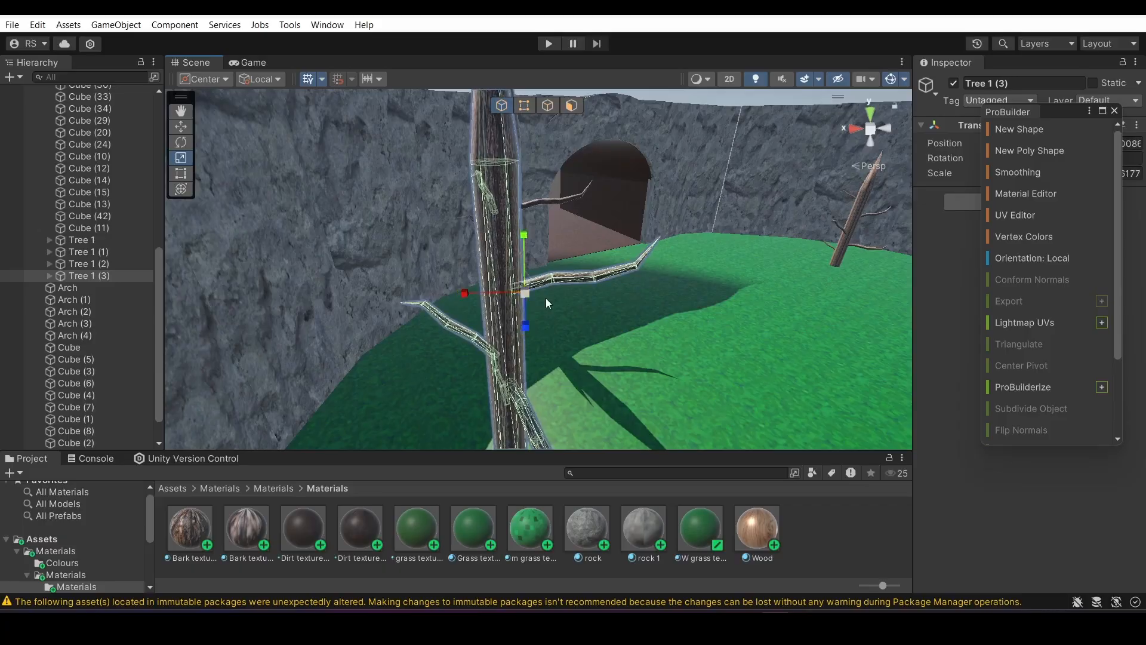
right_drag(439, 382, 1022, 377)
key(a)
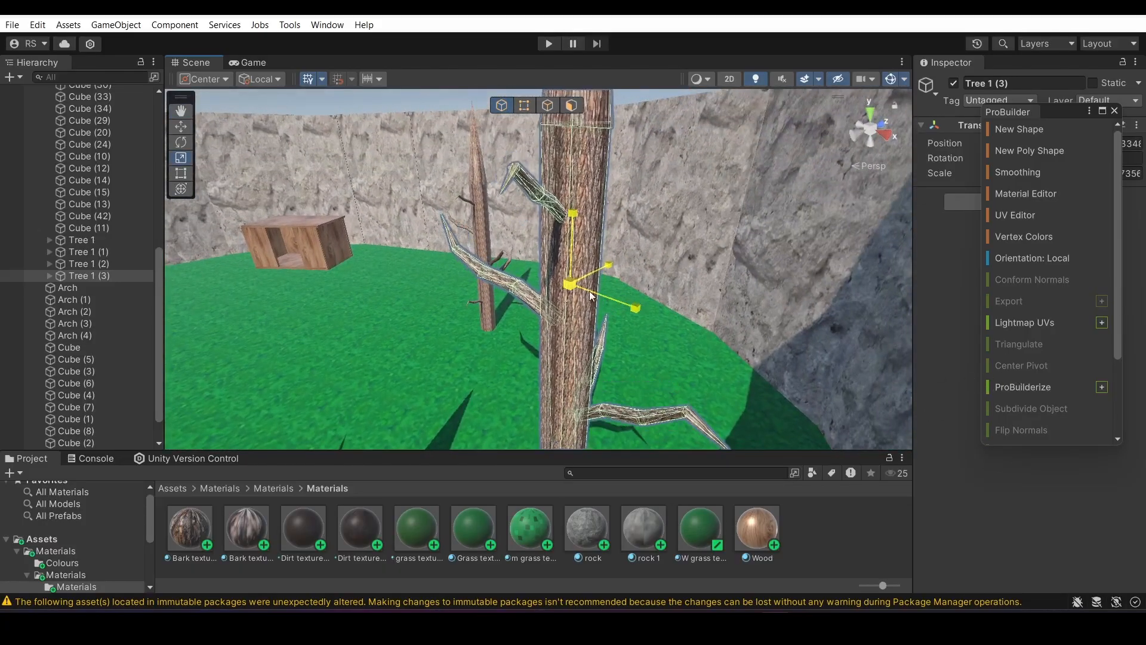
drag(503, 213, 520, 212)
Make a fifth tree from a copy and move it beside the tunnel entrance, opposite the other trees
right_drag(520, 211, 661, 239)
key(a)
drag(598, 276, 610, 338)
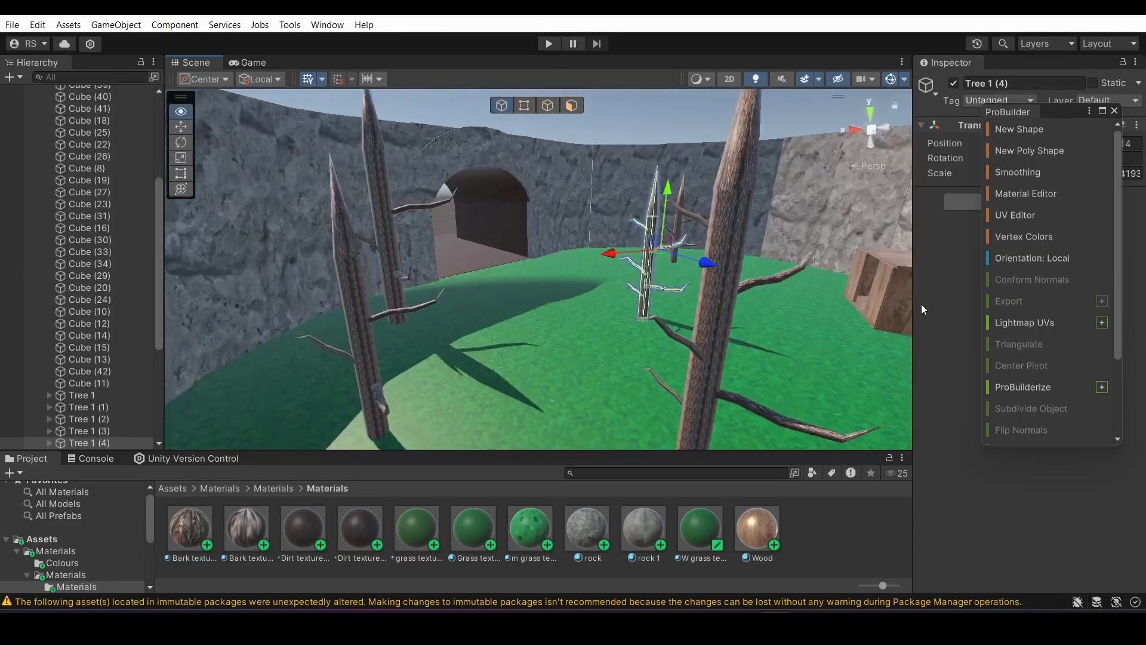
key(w)
right_drag(922, 303, 699, 296)
key(d)
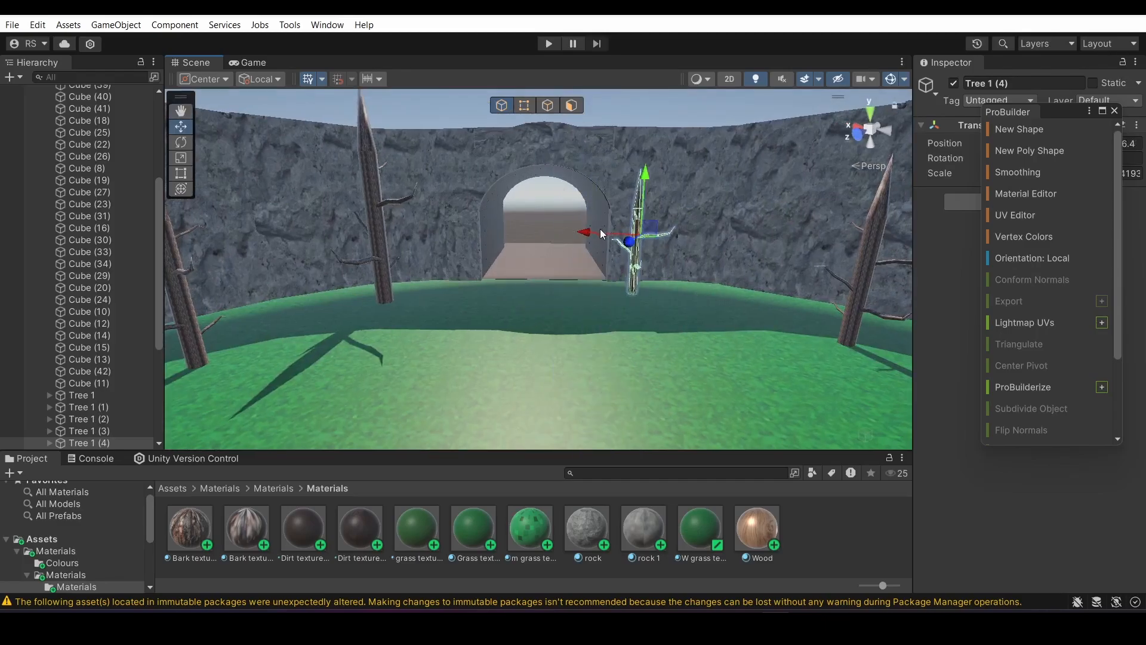
click(600, 228)
click(646, 241)
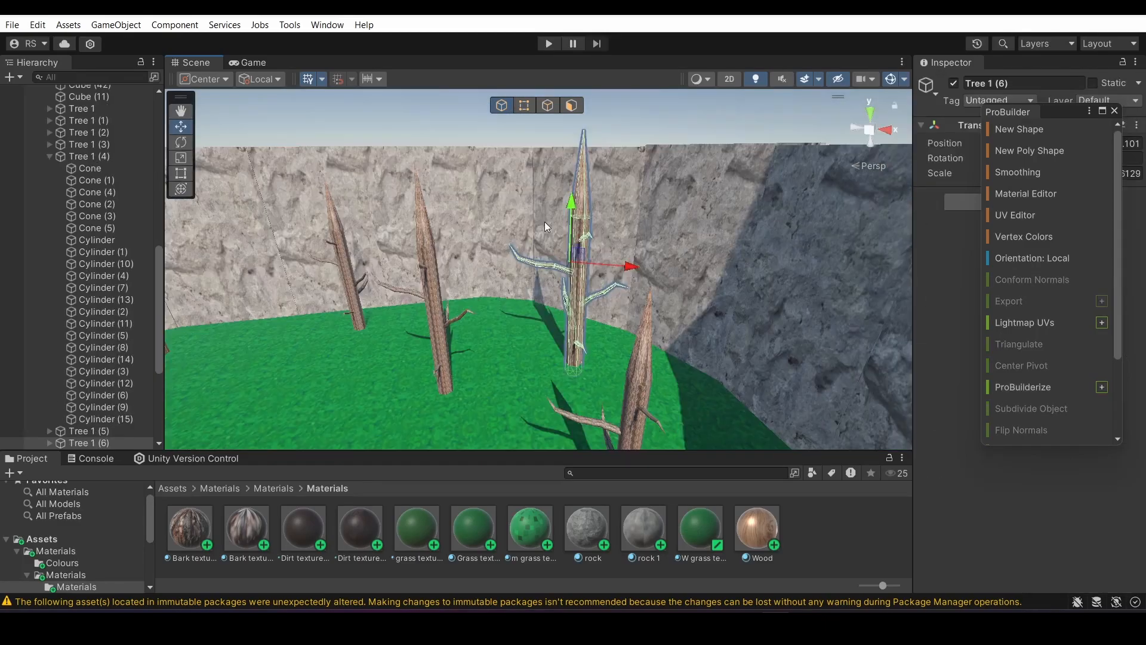
Add three more tree copies at different spots and sizes across the grass
right_drag(544, 220, 457, 359)
click(557, 157)
key(w)
key(d)
key(s)
right_drag(555, 317, 649, 169)
key(w)
key(w)
key(s)
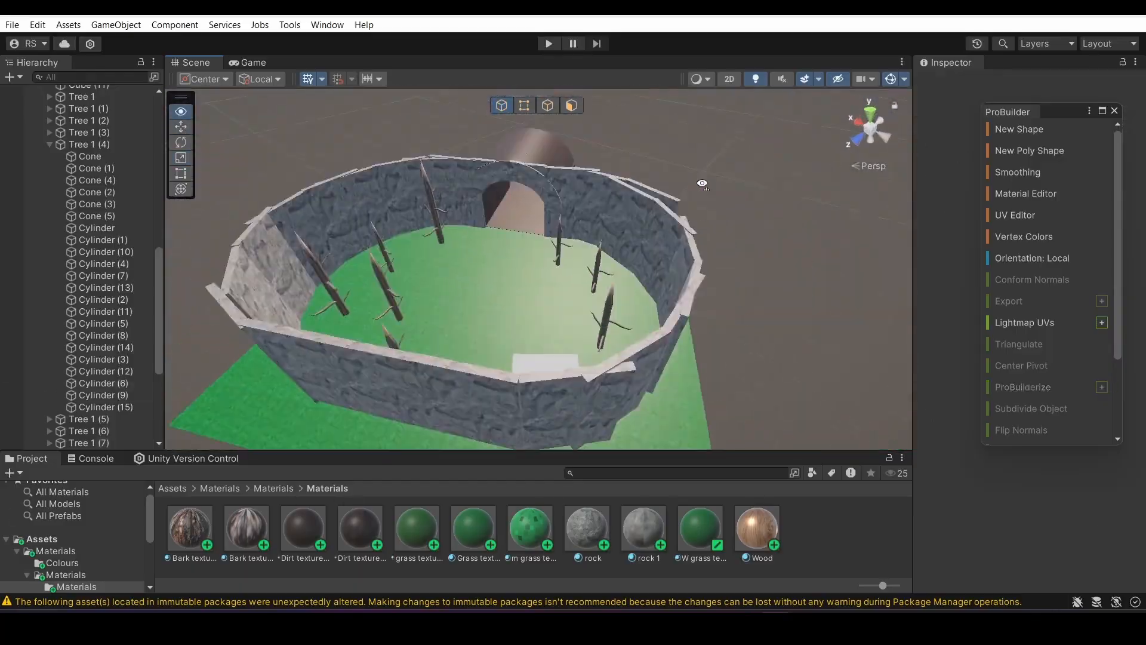
Fill the open grass with three further tree copies, rescale the last one and review the finished forest
right_drag(702, 183, 679, 235)
key(w)
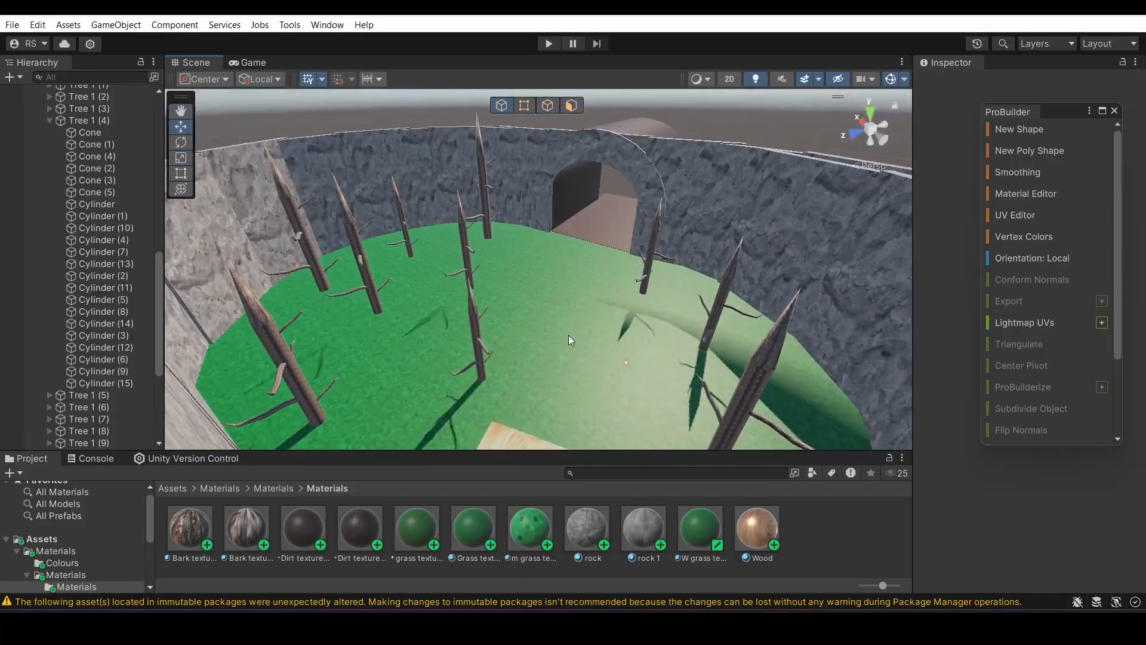
right_drag(568, 335, 502, 377)
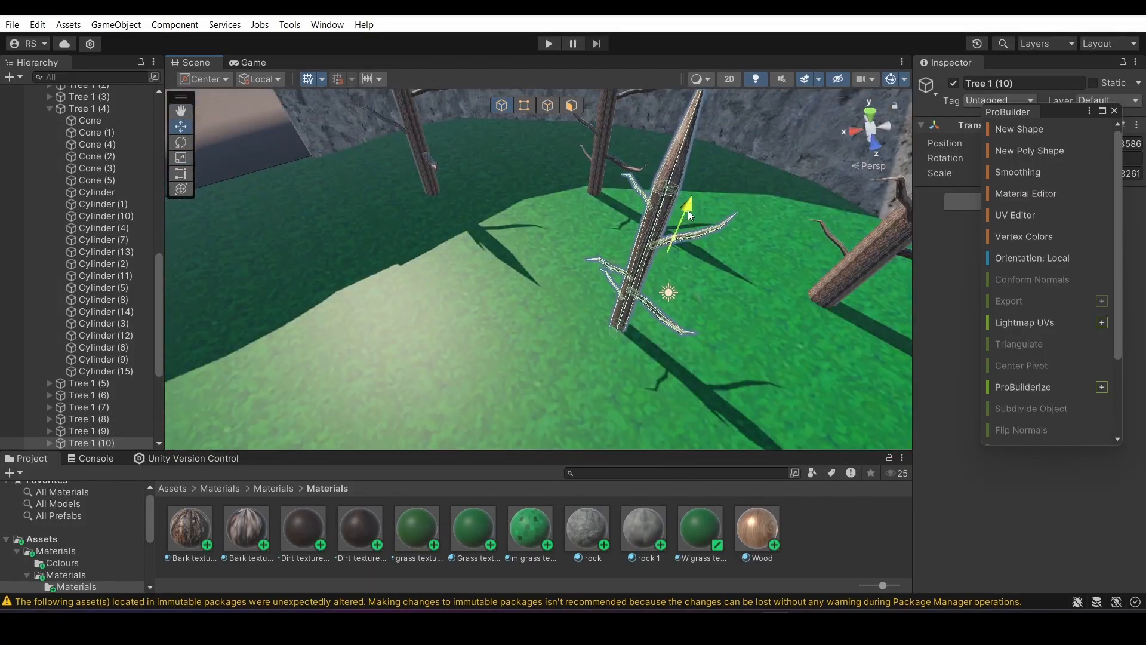
drag(688, 210, 689, 206)
right_drag(689, 207, 668, 224)
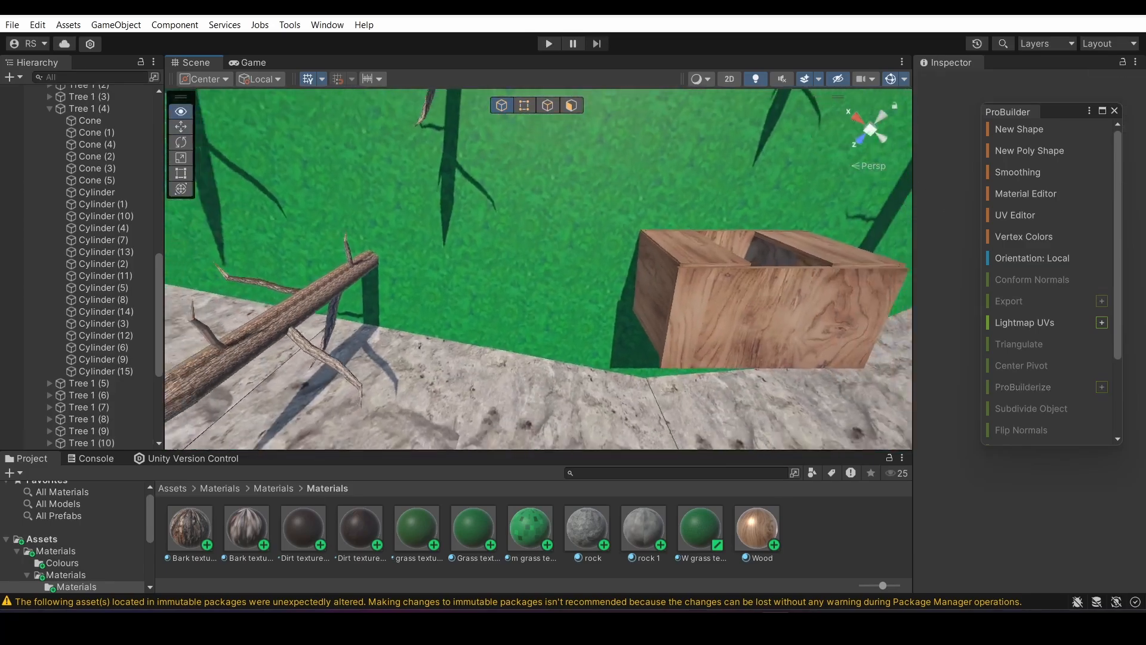
right_drag(334, 439, 626, 239)
right_drag(825, 78, 293, 173)
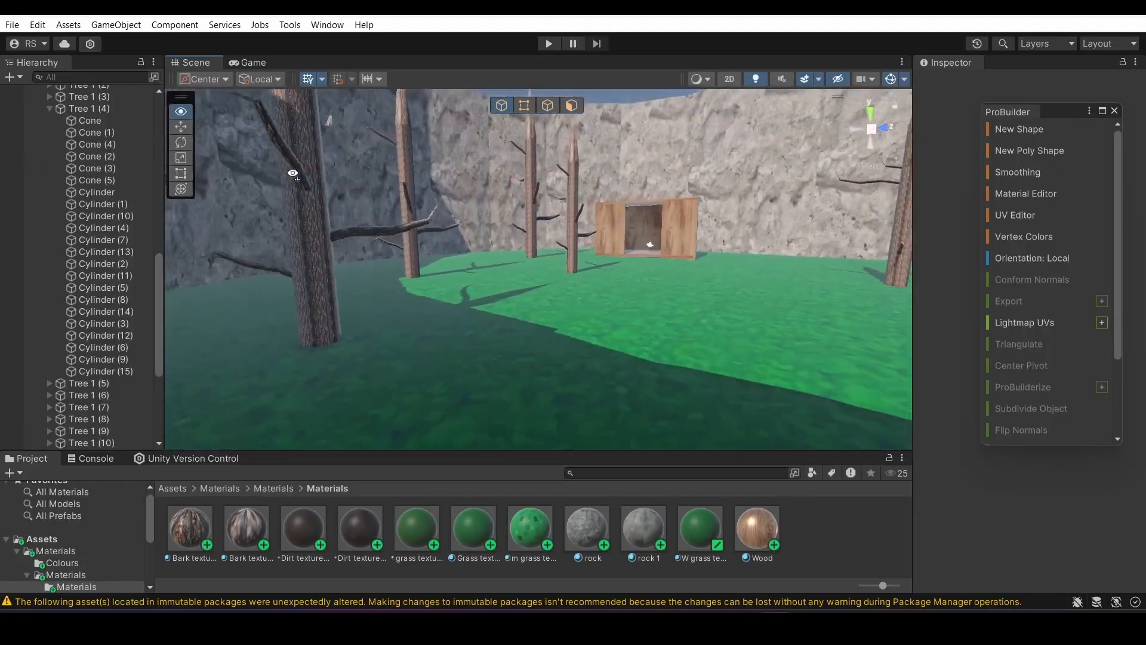
right_drag(376, 187, 710, 155)
right_drag(496, 155, 1066, 253)
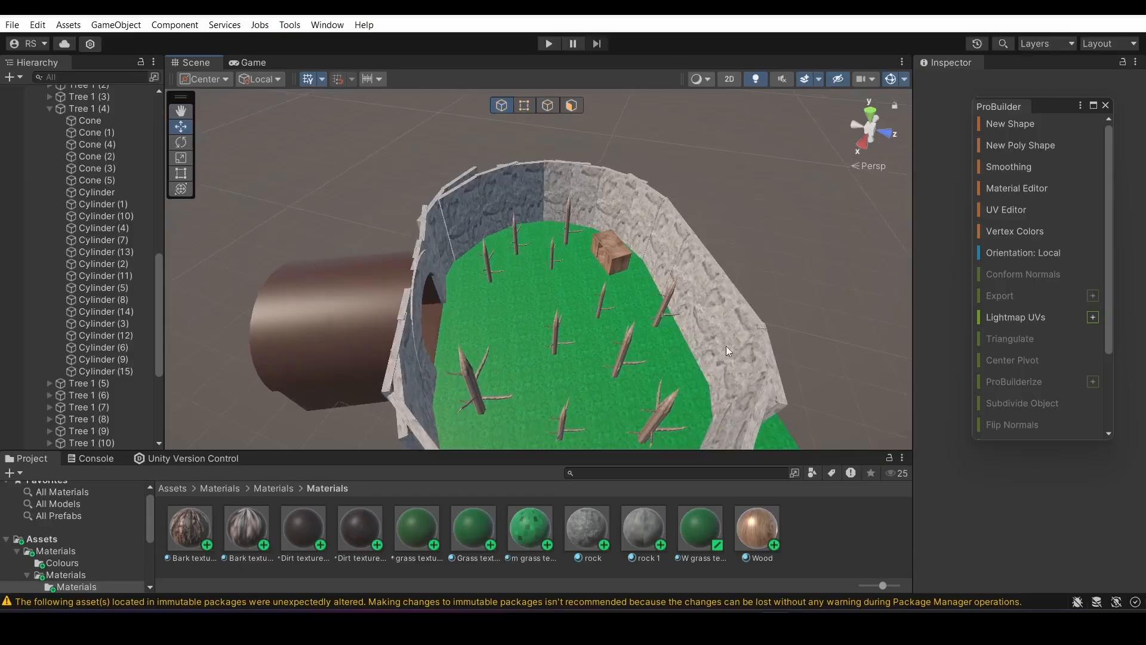
Select all the rock wall pieces around the grass, scale them taller and raise them vertically
right_drag(550, 355, 469, 345)
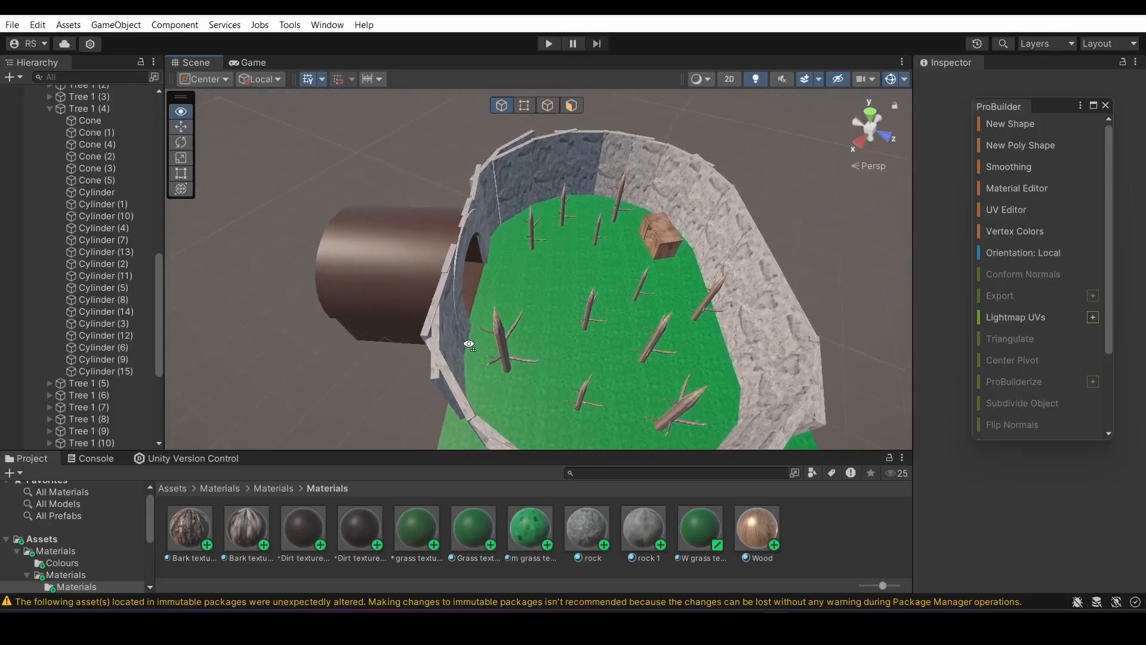
click(83, 241)
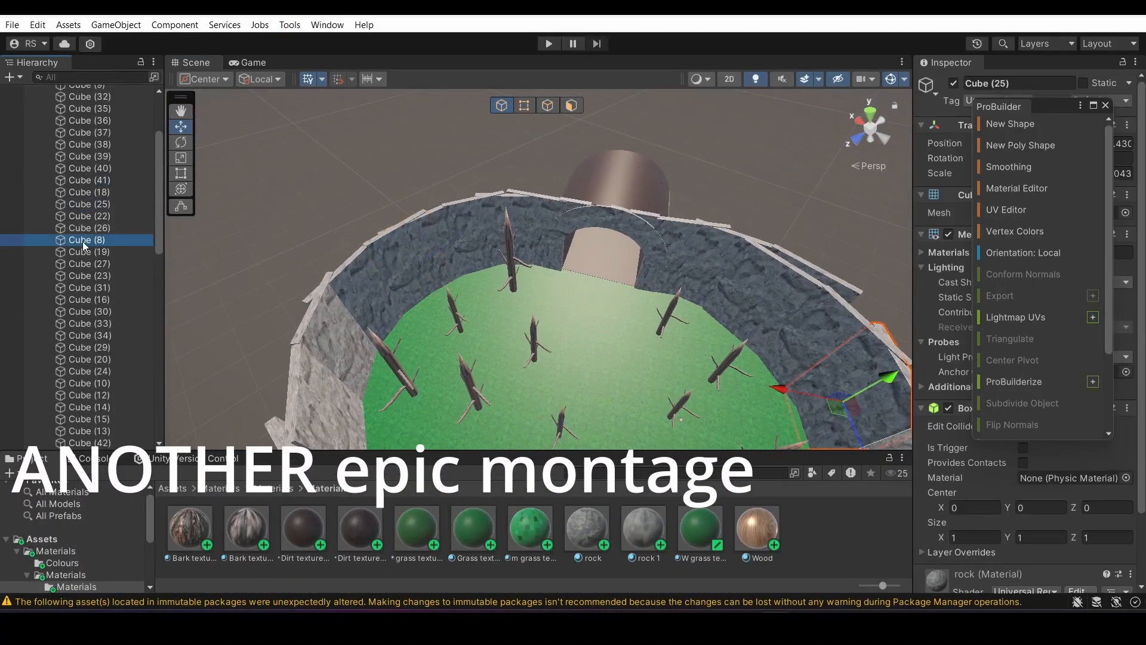
click(95, 162)
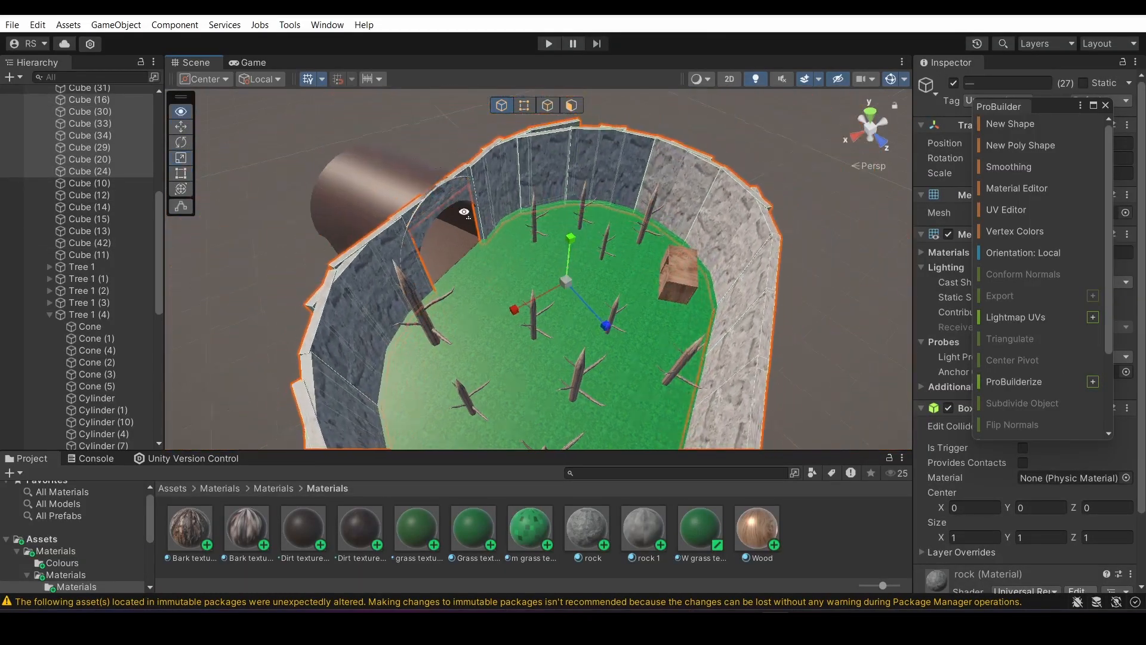
right_drag(464, 211, 502, 233)
drag(588, 238, 579, 221)
right_drag(578, 221, 563, 261)
key(w)
drag(605, 290, 607, 276)
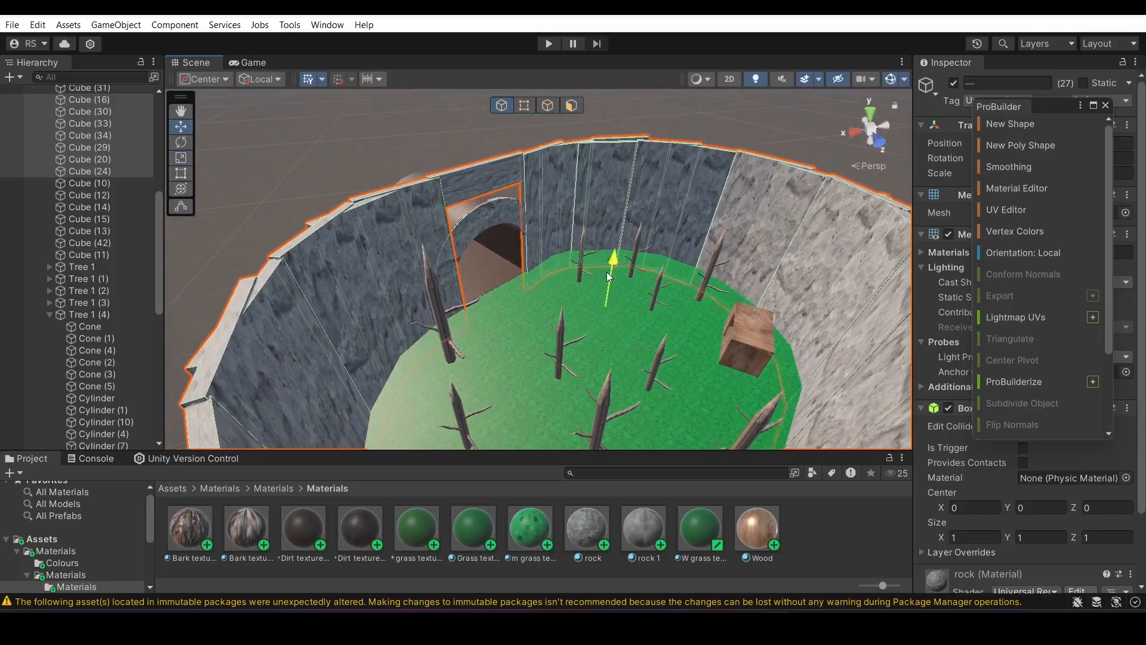
Enlarge the rock wall piece above the tunnel entrance and move it to cover the gap over the arch
click(482, 163)
right_drag(482, 162, 315, 200)
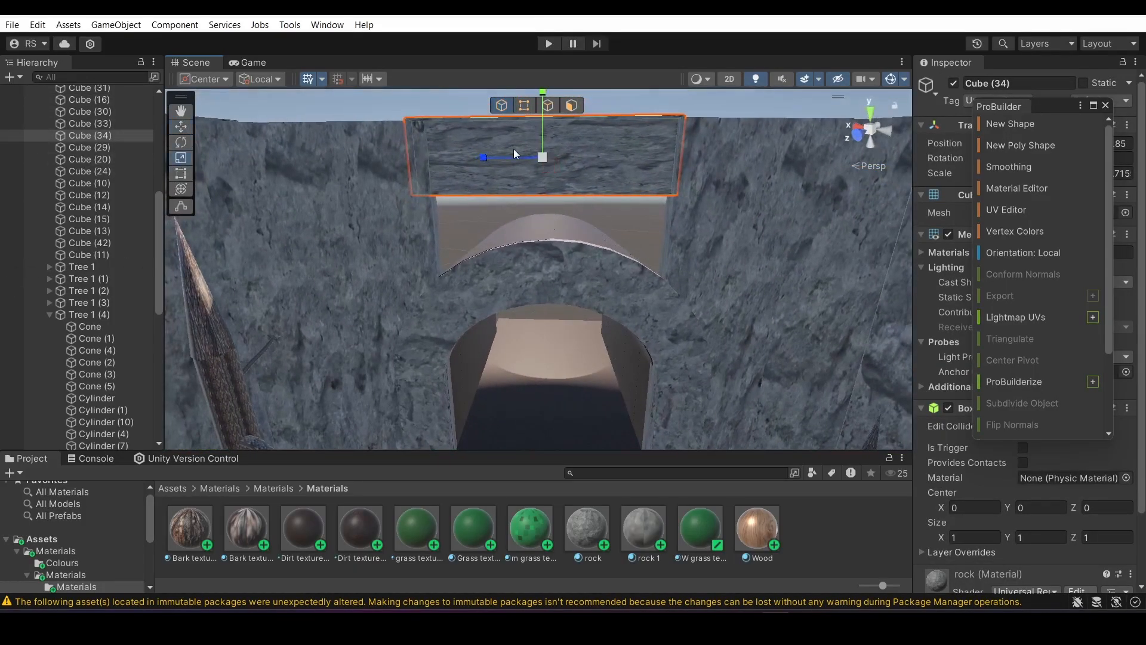
right_drag(551, 157, 547, 145)
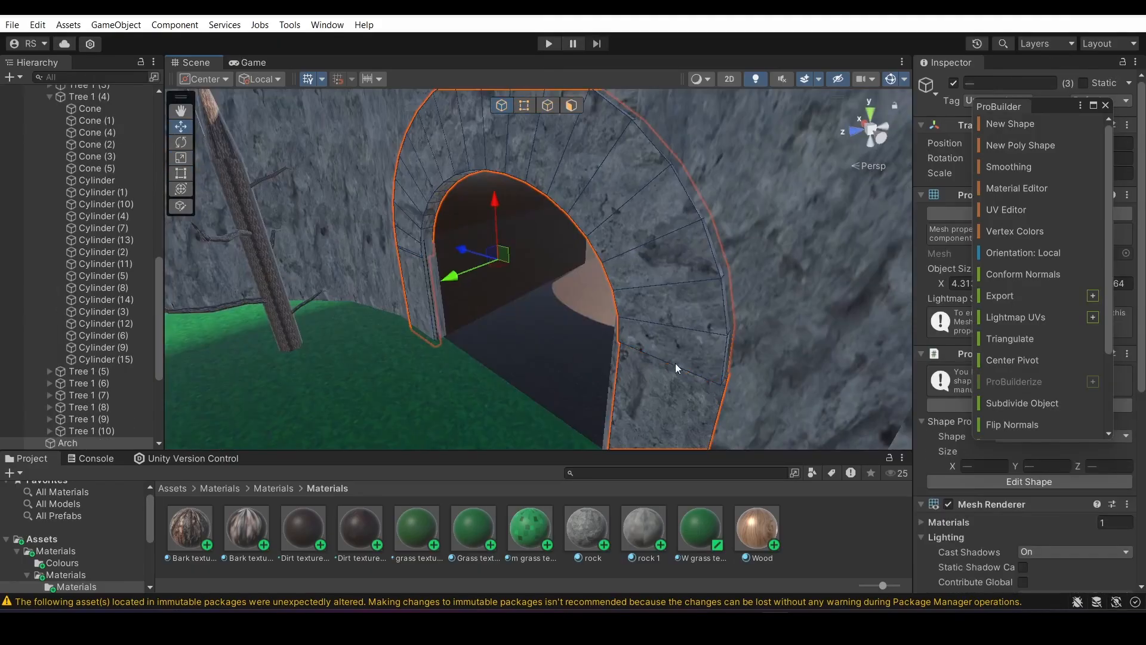
right_drag(675, 363, 543, 358)
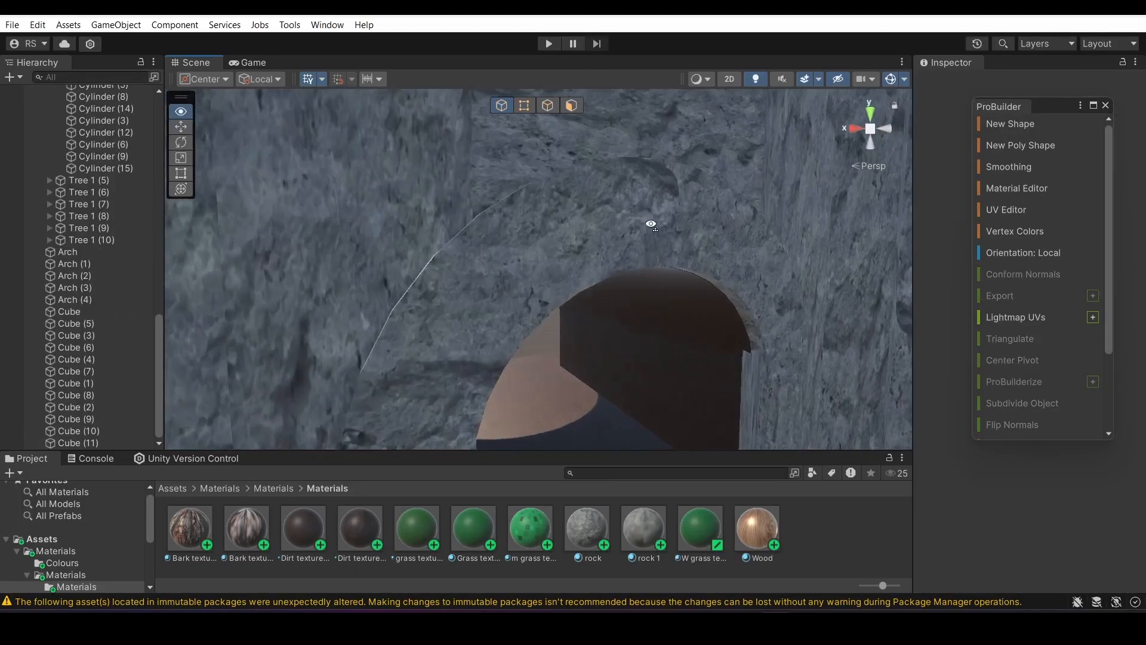
Inspect the raised rock walls, the tunnel entrance, the forest and the inside of the wooden hut
right_drag(652, 218, 491, 221)
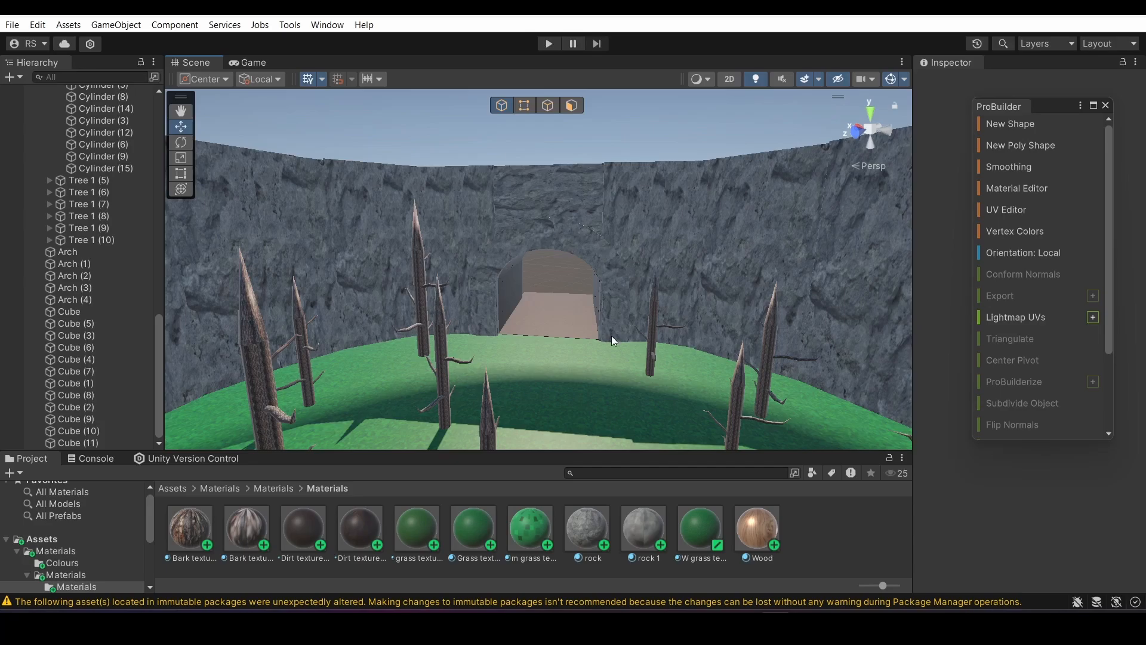
right_drag(611, 339, 517, 333)
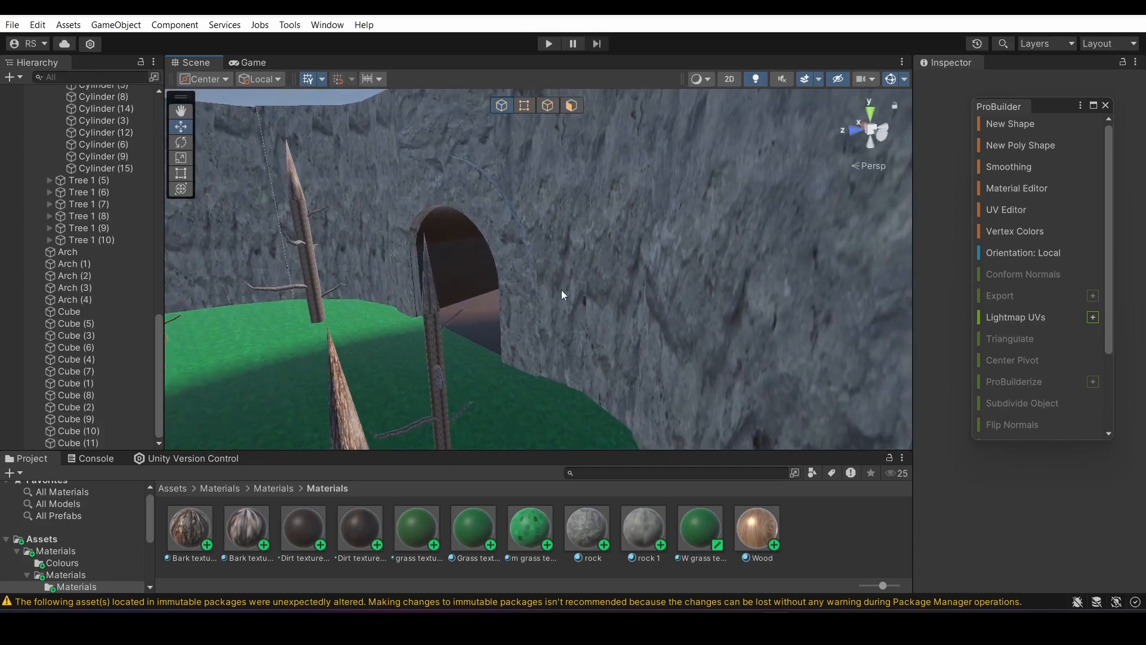
right_drag(436, 147, 617, 213)
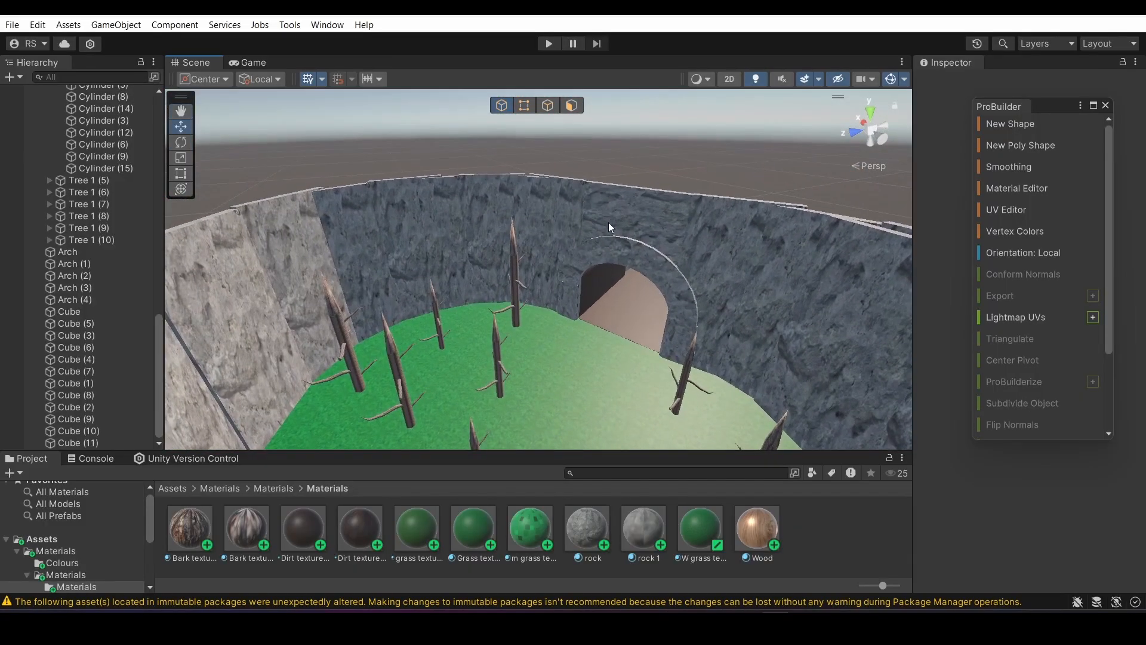
right_drag(608, 222, 482, 309)
right_drag(442, 274, 449, 524)
right_drag(442, 447, 590, 368)
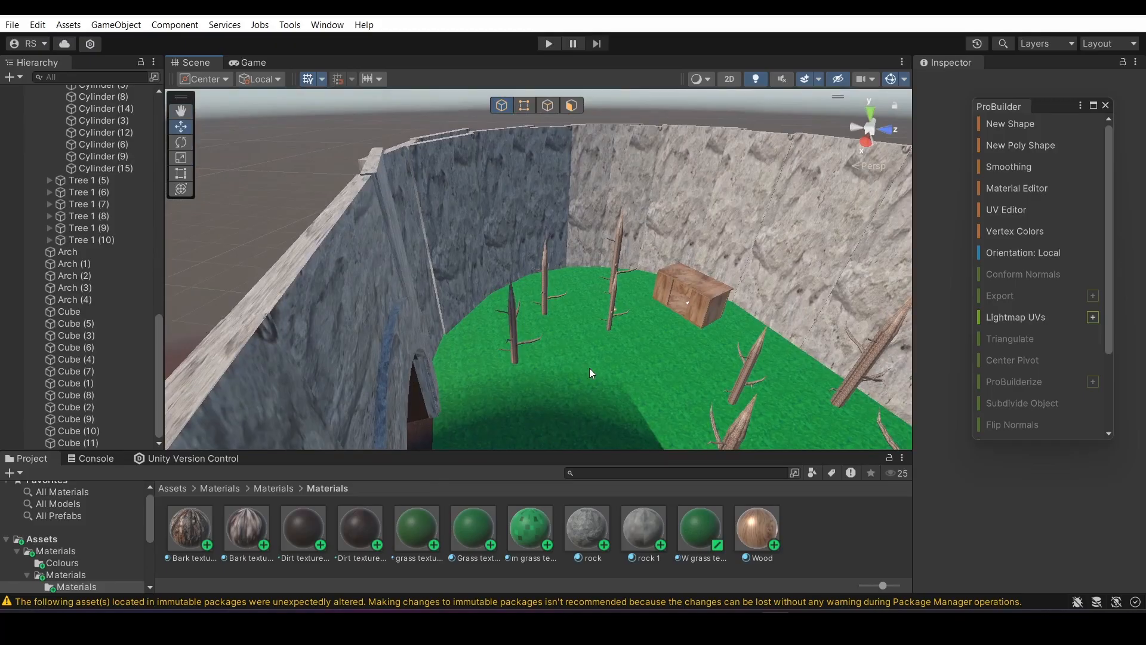
right_drag(589, 367, 1115, 245)
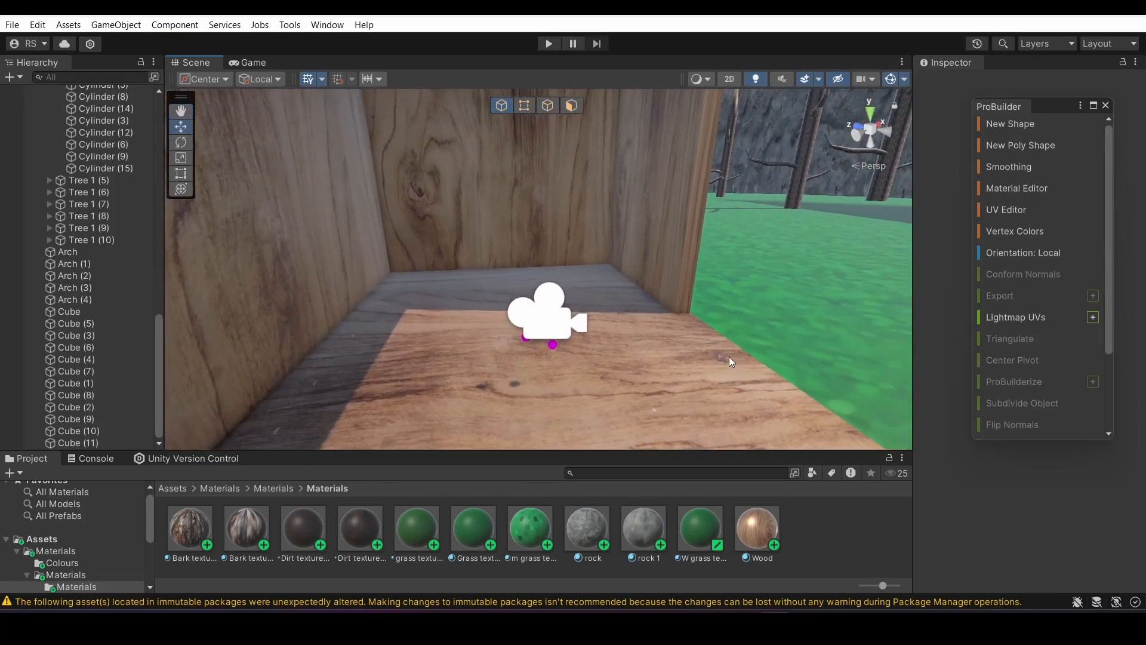
right_drag(731, 360, 732, 365)
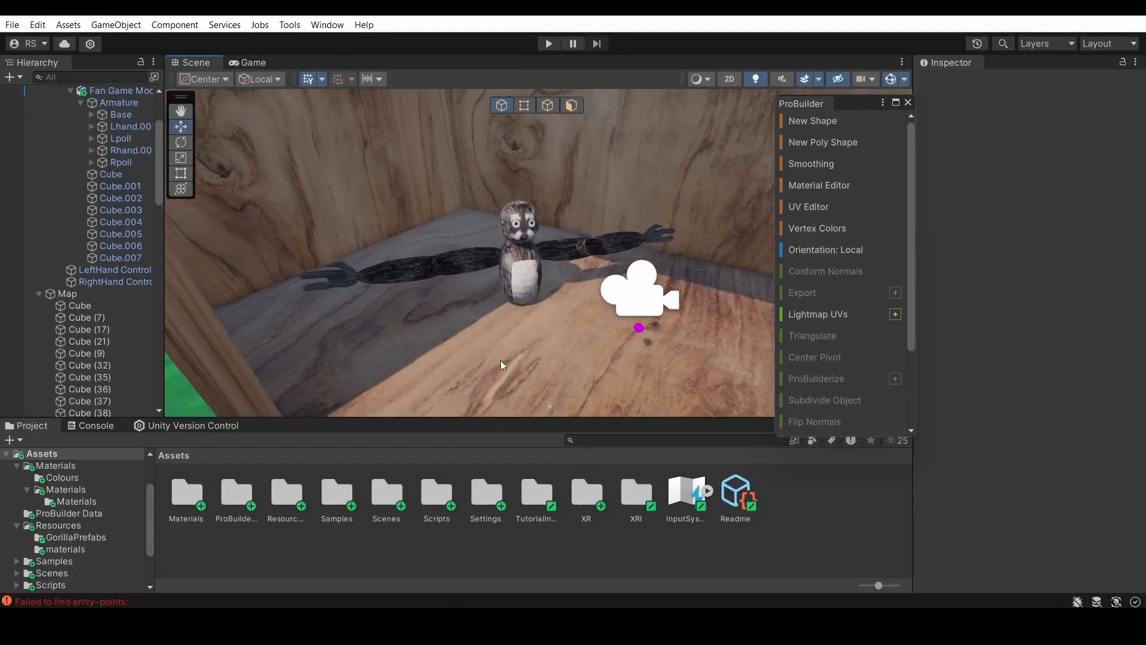
right_drag(501, 361, 477, 245)
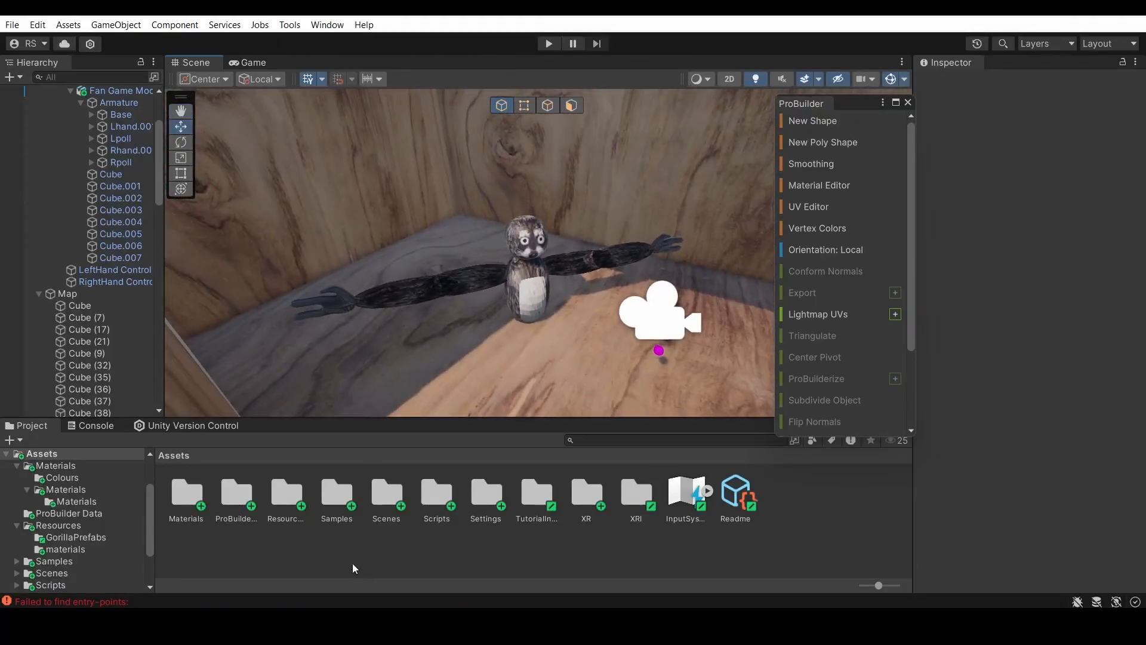
Find the OfflinePlayer script in the Scripts folder and place the OfflineRig object beside the wooden hut at Y 1.27, Z 8.08
double_click(426, 493)
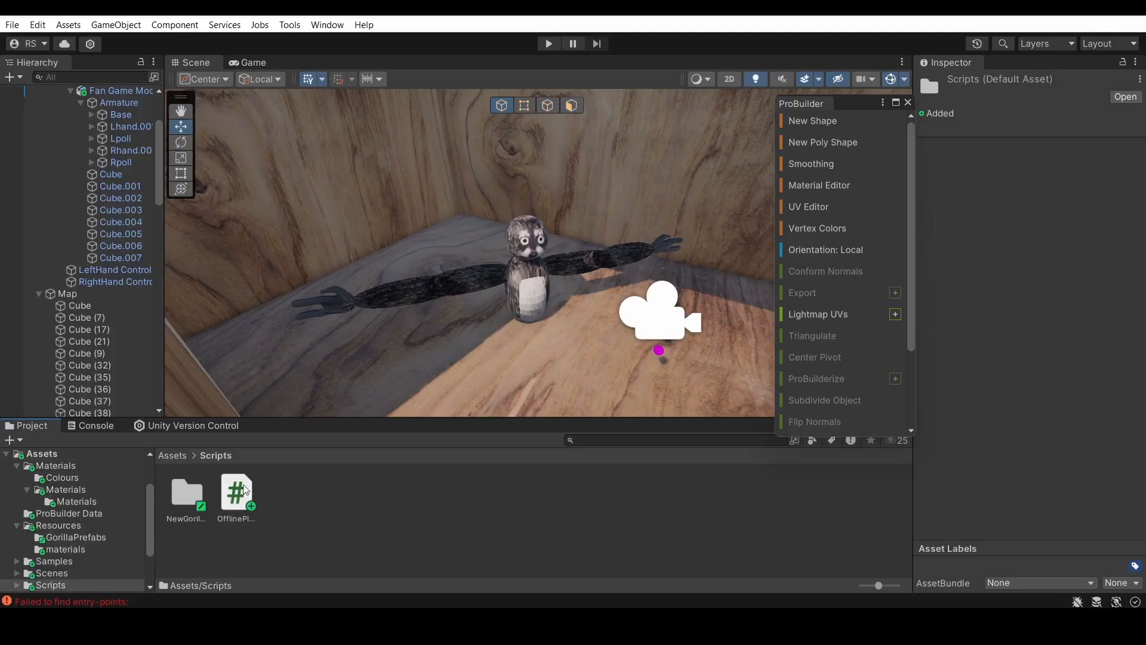
click(234, 506)
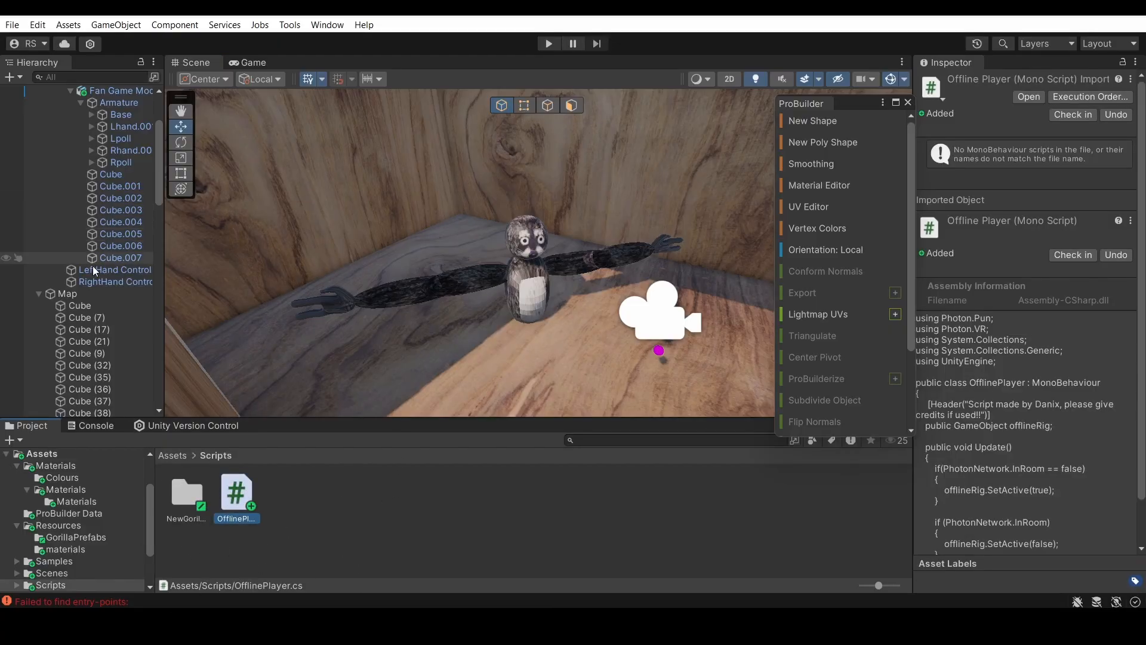
scroll(95, 271, up, 4)
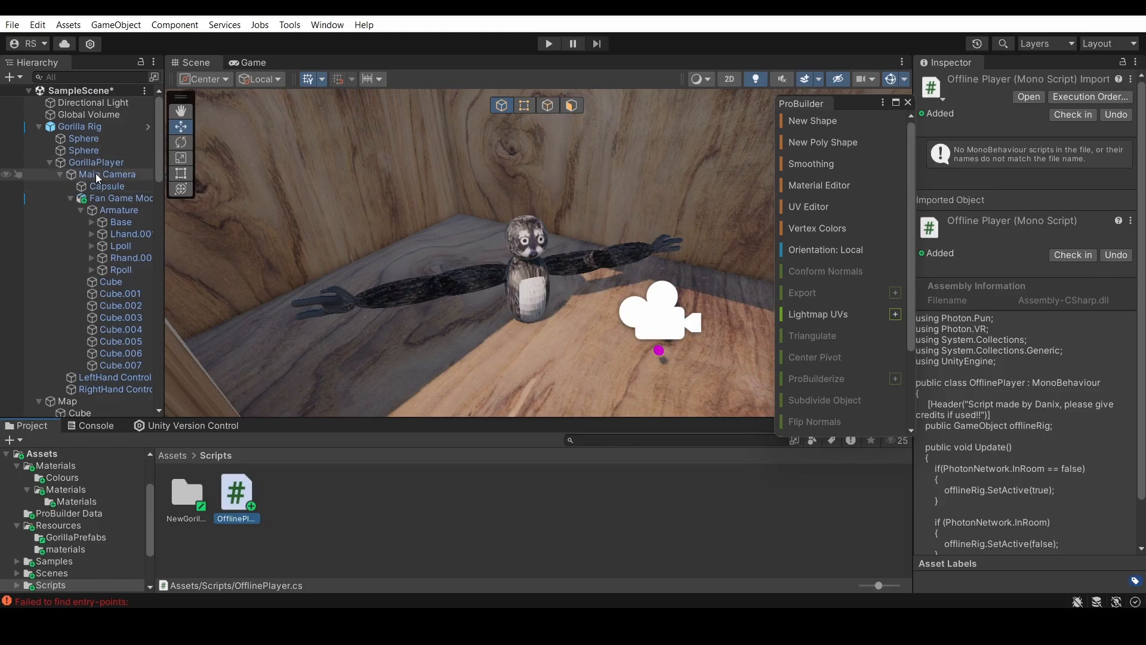
scroll(92, 306, down, 5)
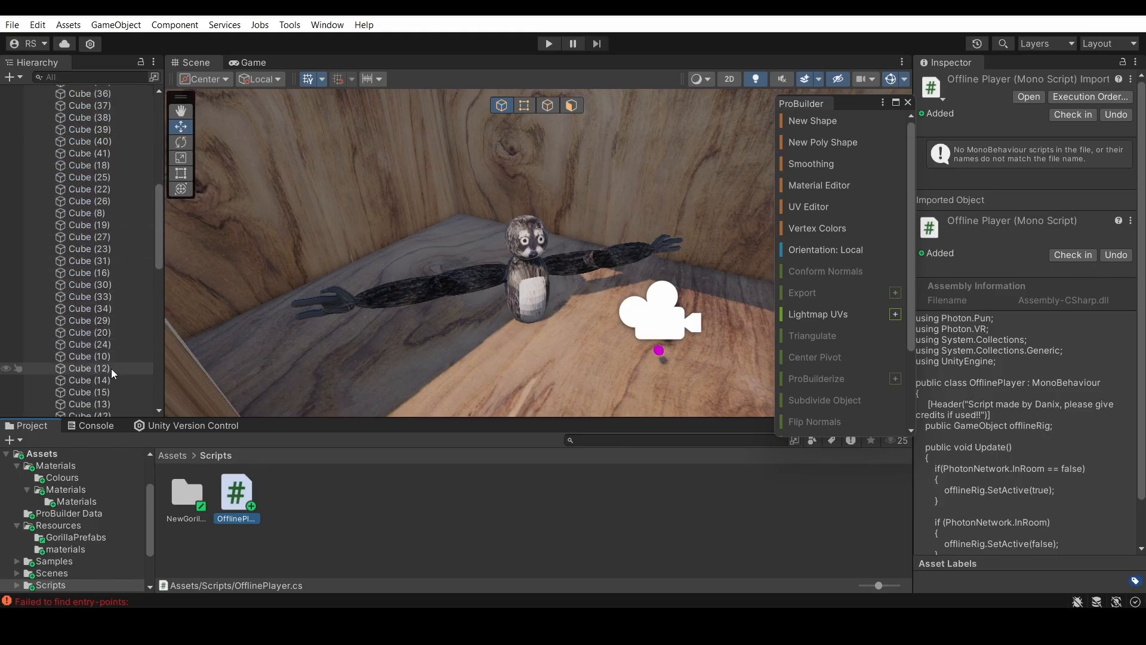
scroll(110, 382, down, 10)
click(96, 410)
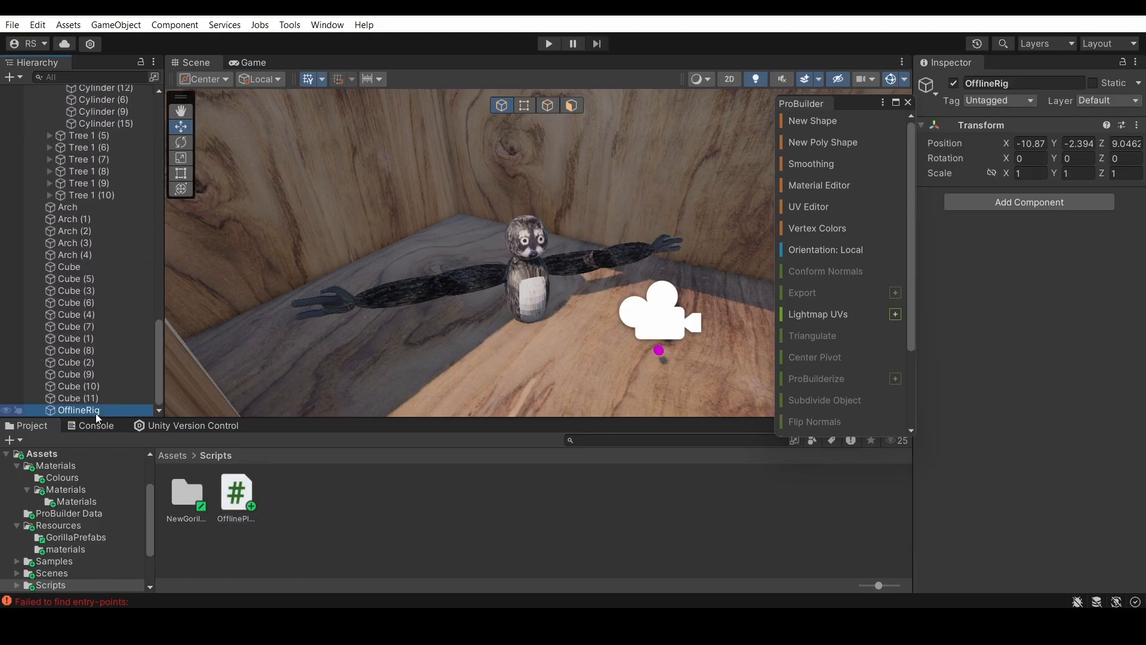
key(f)
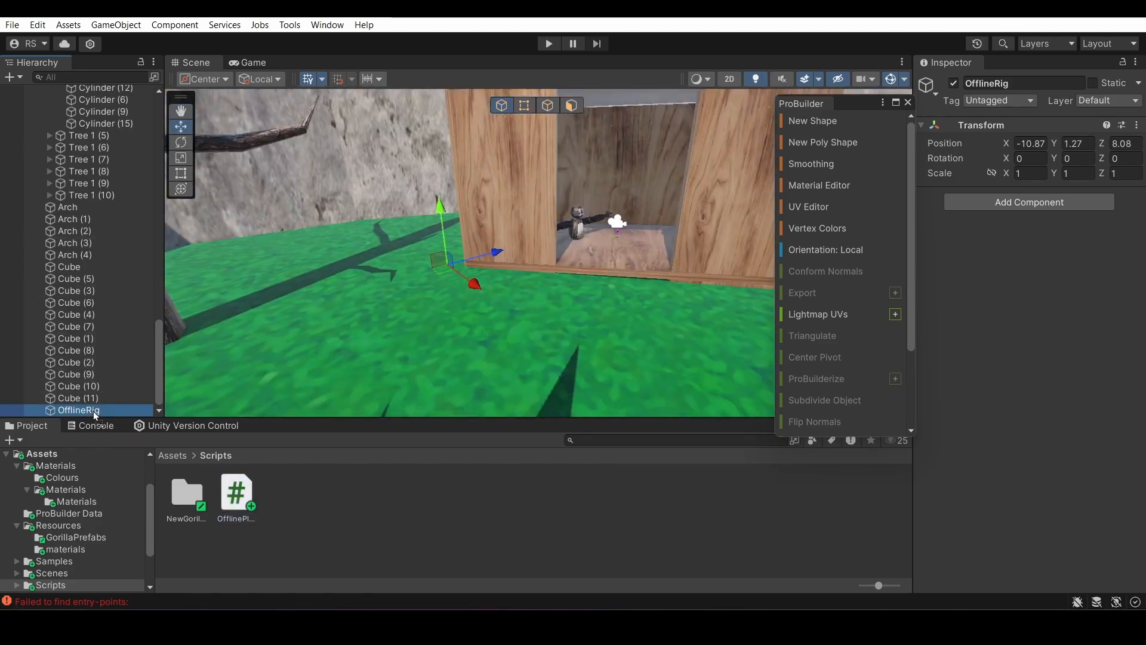
Try to attach the OfflinePlayer script to the OfflineRig object
drag(237, 493, 93, 412)
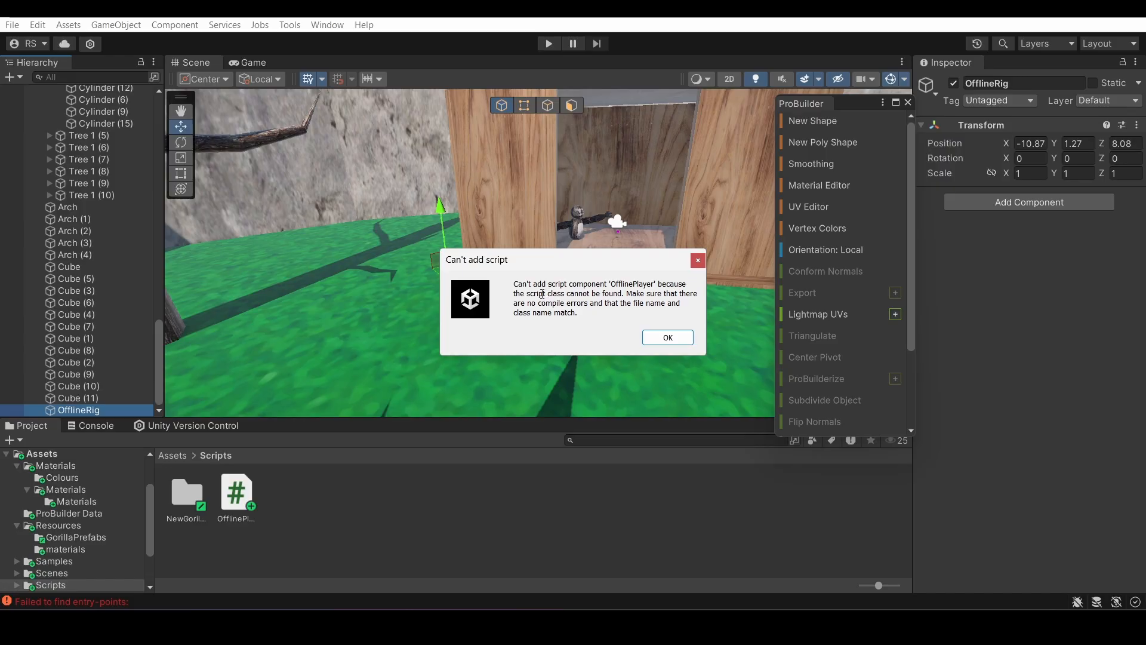
click(650, 339)
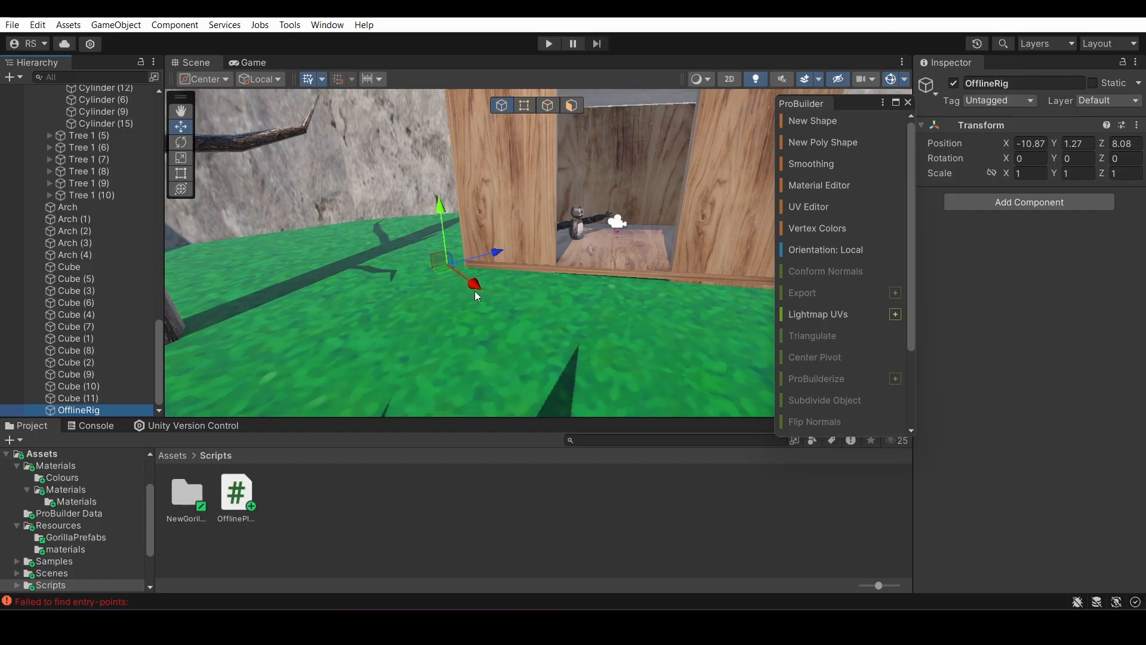
Examine the player model in the wooden hut from the front and back, including its arms up close
right_drag(476, 293, 427, 534)
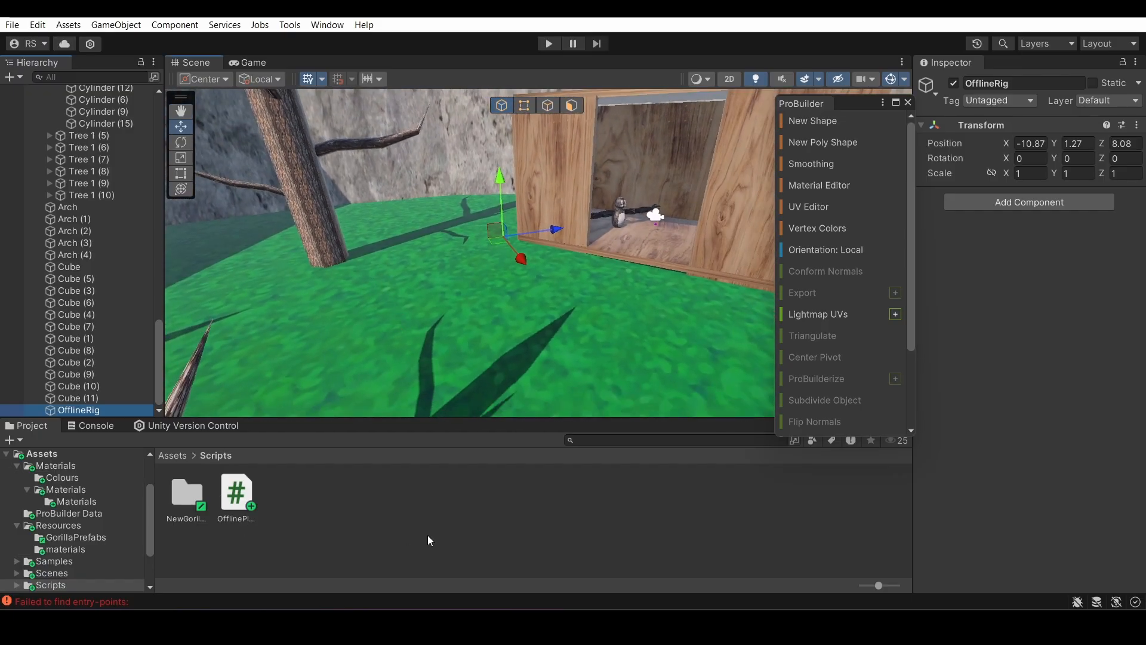
right_drag(383, 243, 481, 221)
right_drag(436, 319, 502, 317)
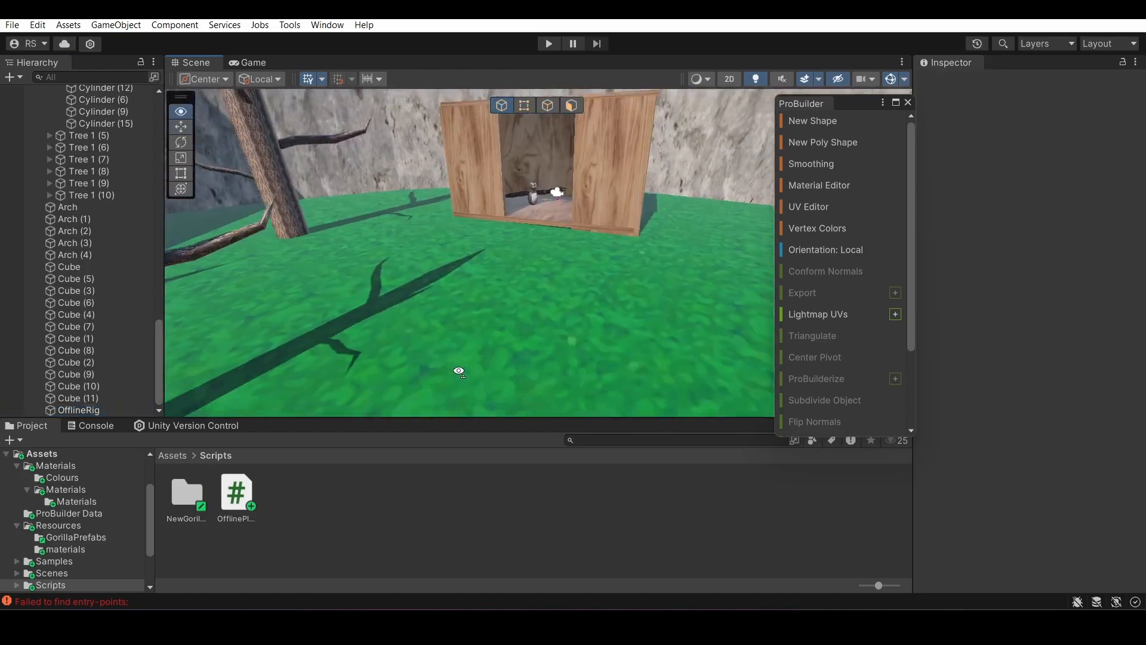
right_drag(459, 370, 244, 442)
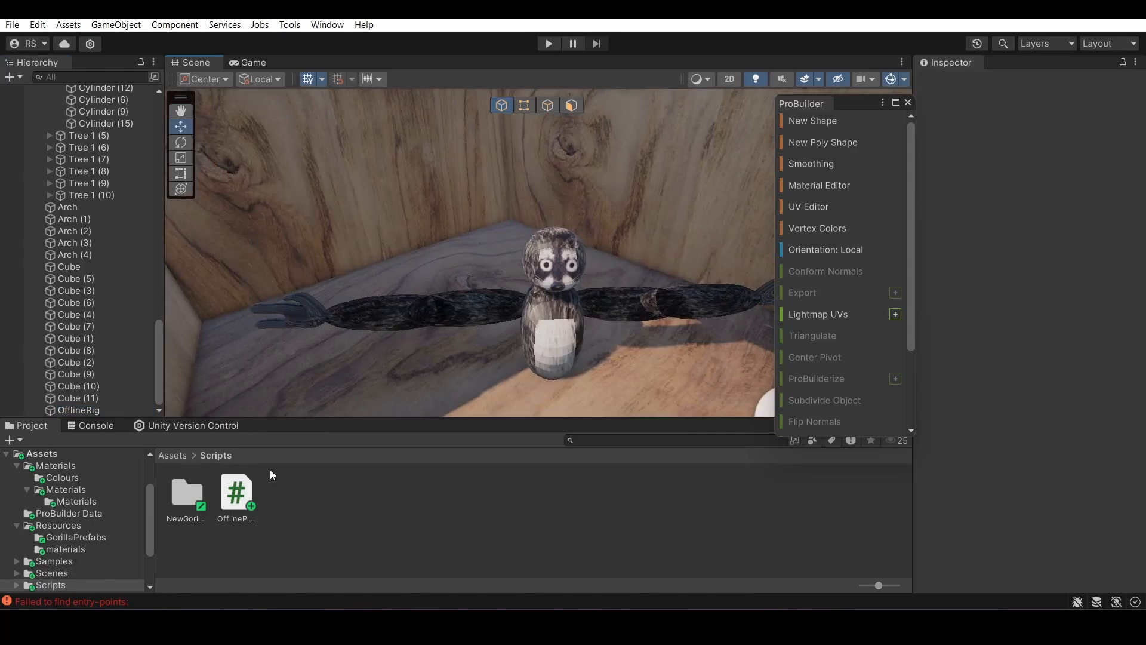
right_drag(370, 406, 730, 300)
mouse_move(522, 239)
right_down()
mouse_move(632, 235)
mouse_move(768, 266)
mouse_move(494, 239)
mouse_move(520, 241)
right_up()
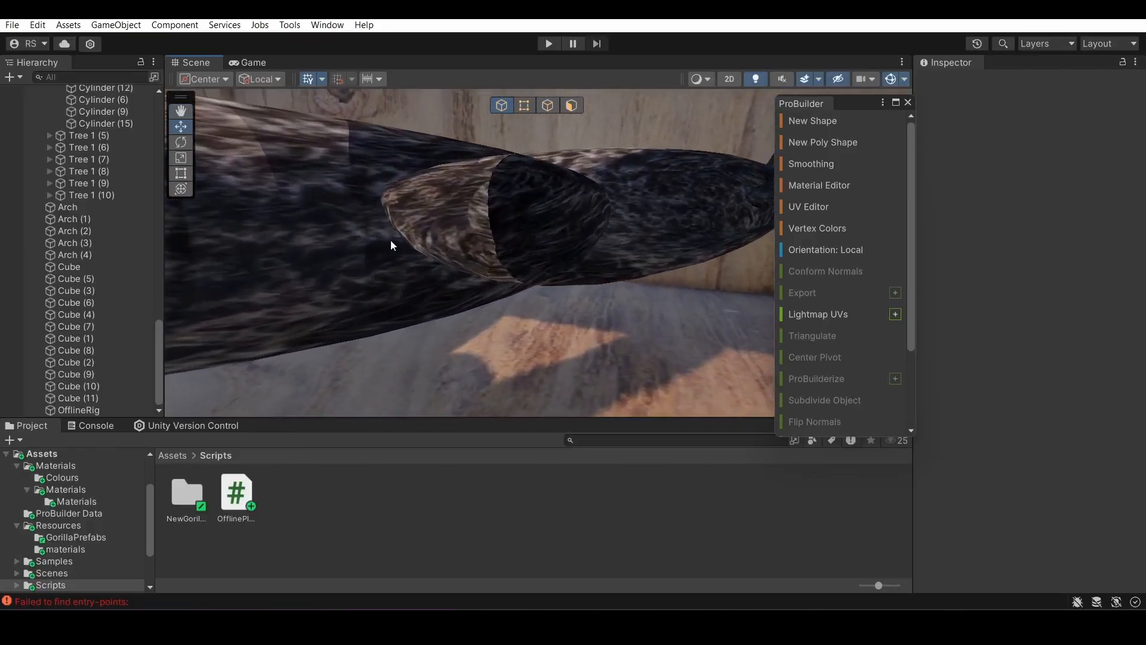
right_drag(391, 245, 549, 222)
right_drag(460, 228, 3, 302)
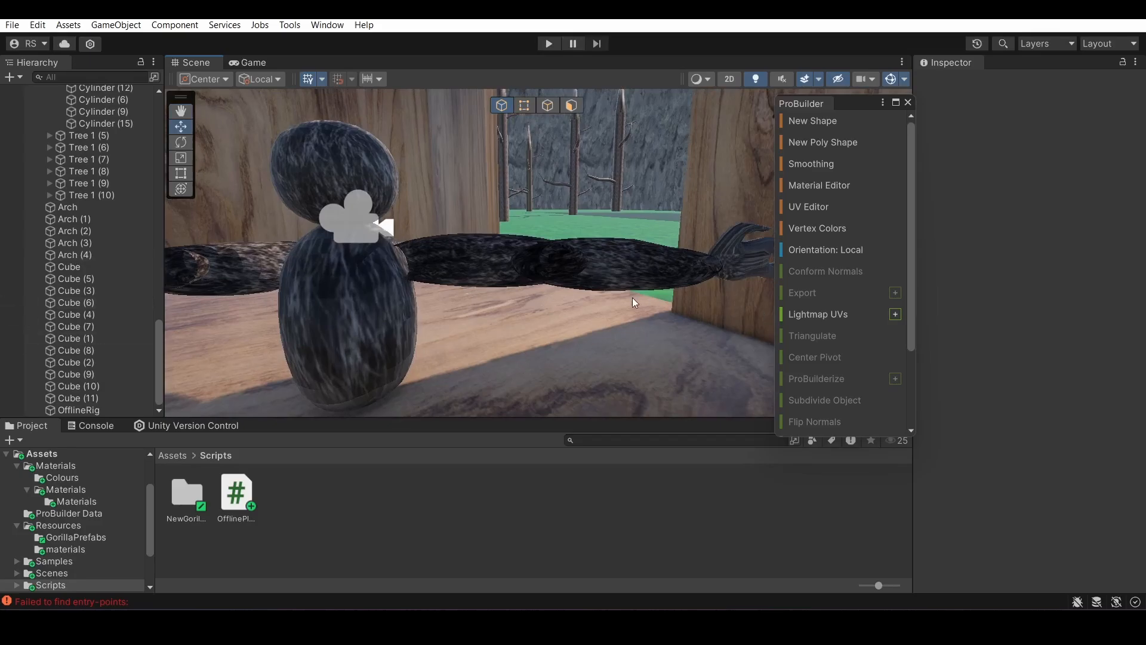
right_drag(633, 297, 374, 230)
click(511, 277)
right_drag(511, 277, 528, 192)
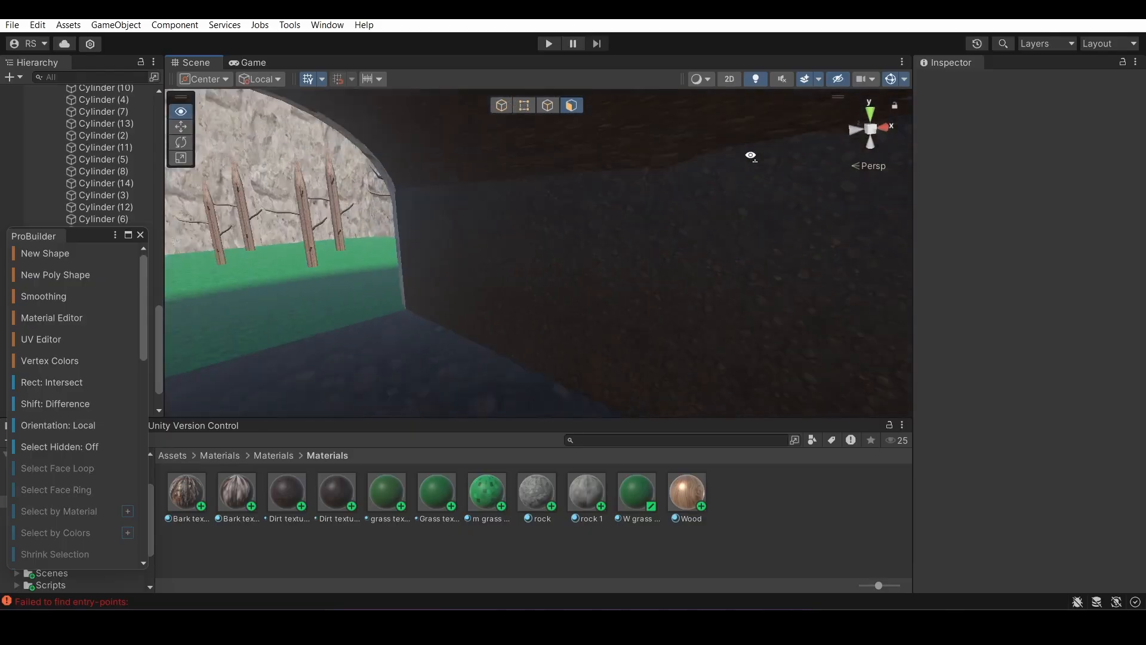
Apply the Dirt flooor 3 texture to the floor slab at the tunnel's outer end and enter 0.2 in its material settings
right_drag(750, 153, 612, 333)
right_drag(552, 263, 285, 505)
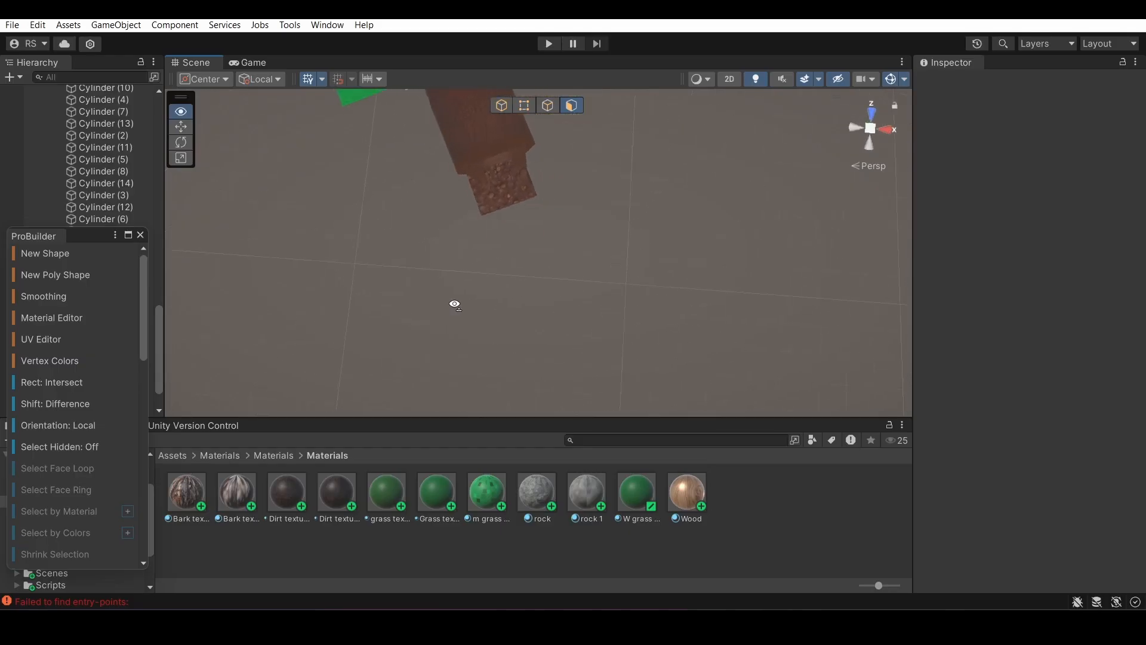
right_drag(576, 255, 617, 249)
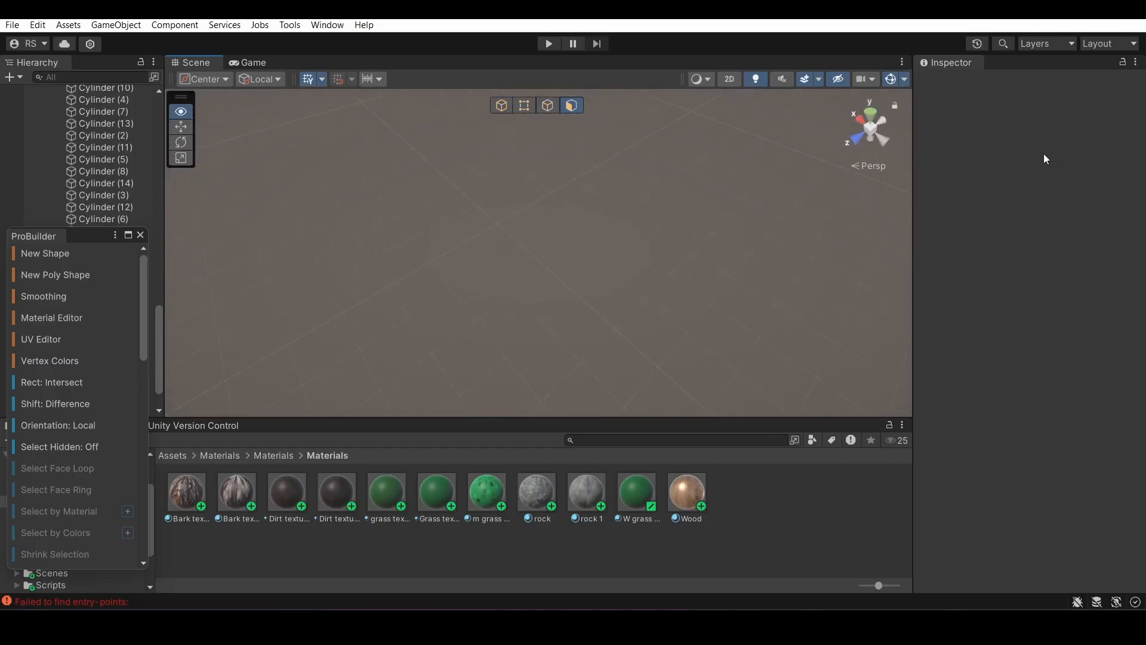
right_drag(1046, 159, 1052, 482)
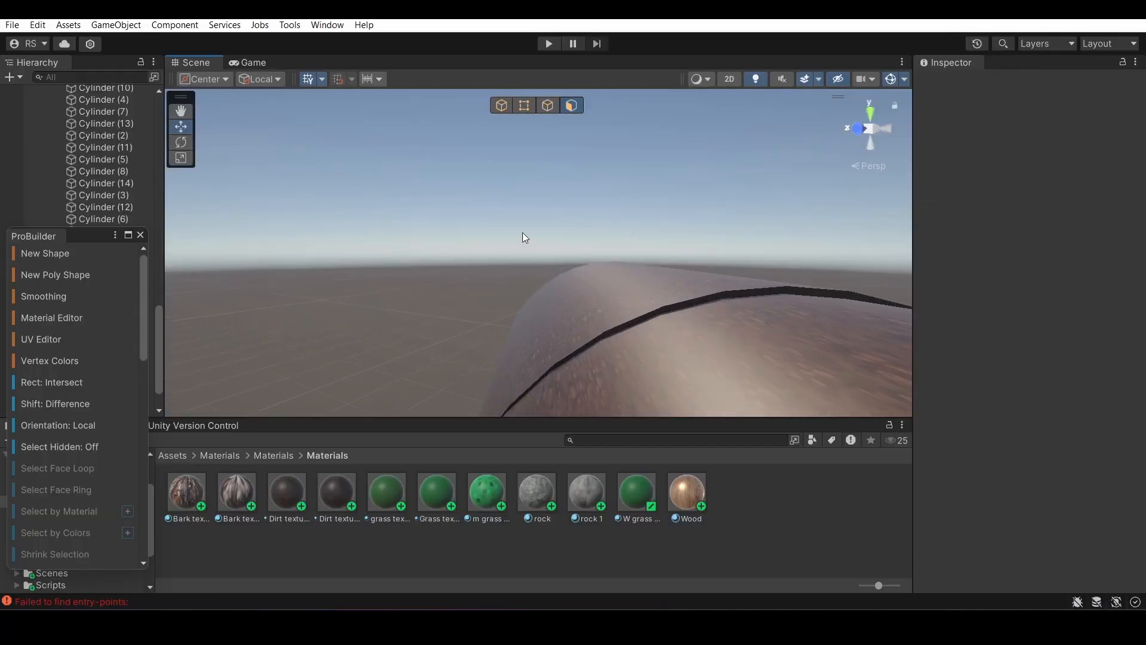
right_drag(542, 227, 594, 283)
click(594, 282)
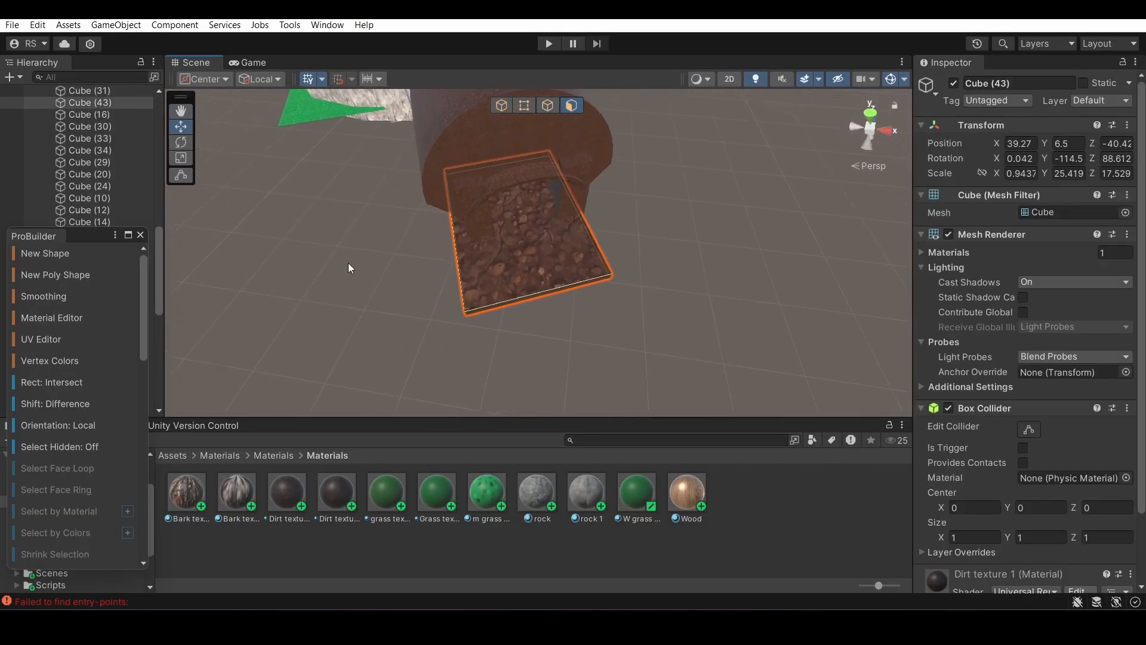
right_drag(689, 216, 614, 146)
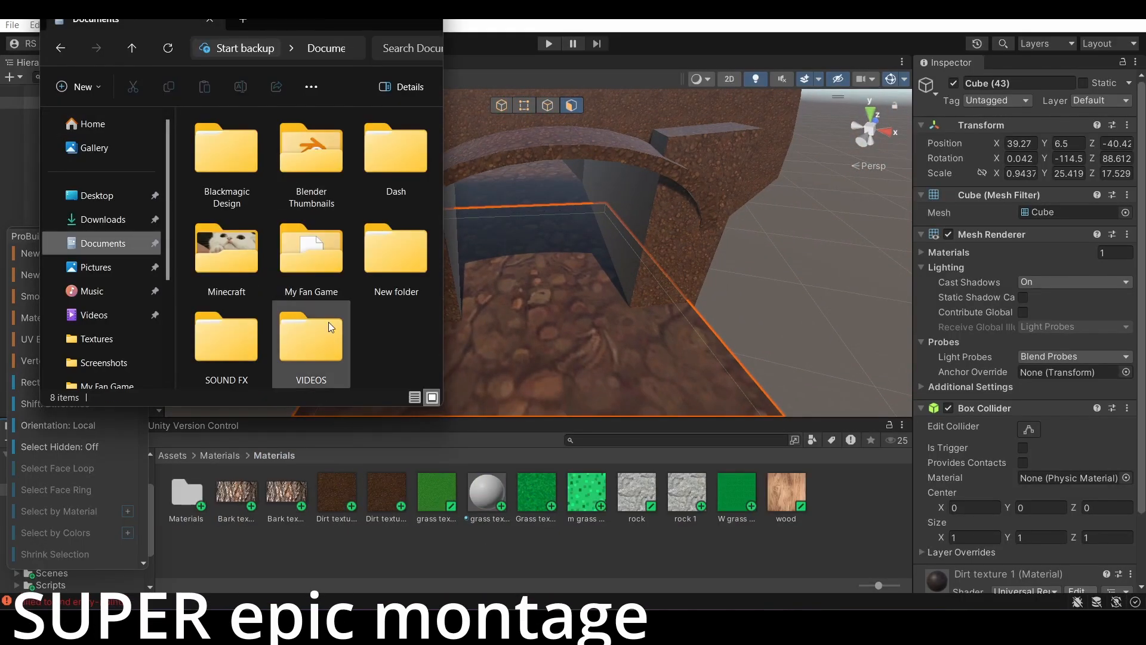
double_click(329, 321)
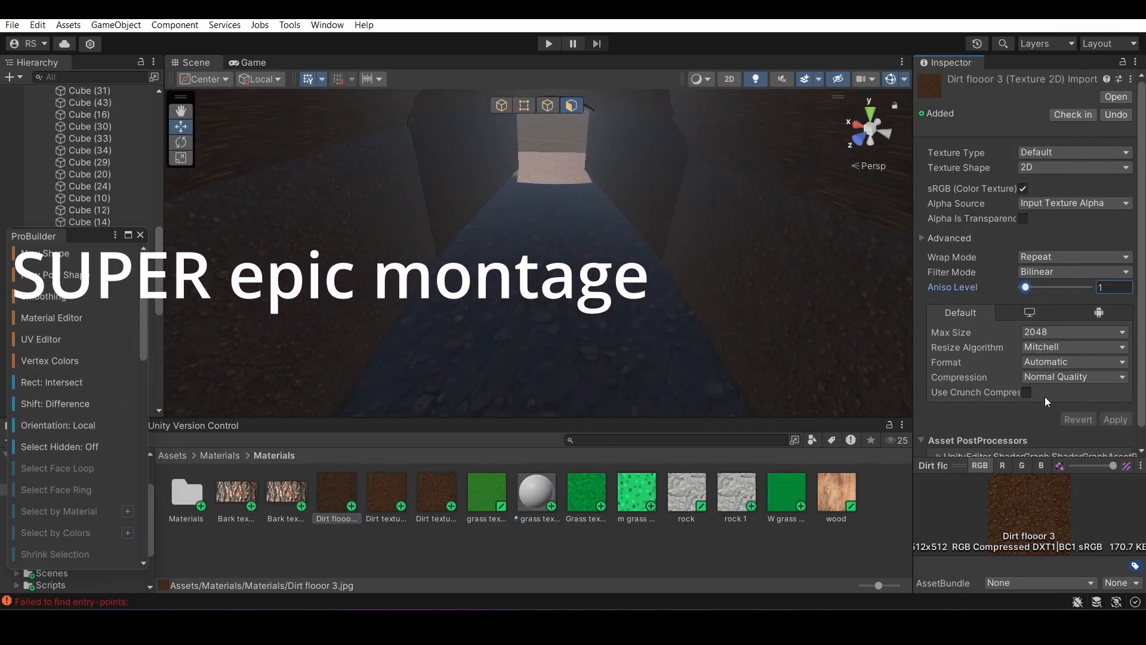
click(286, 494)
click(1061, 412)
text(0.2)
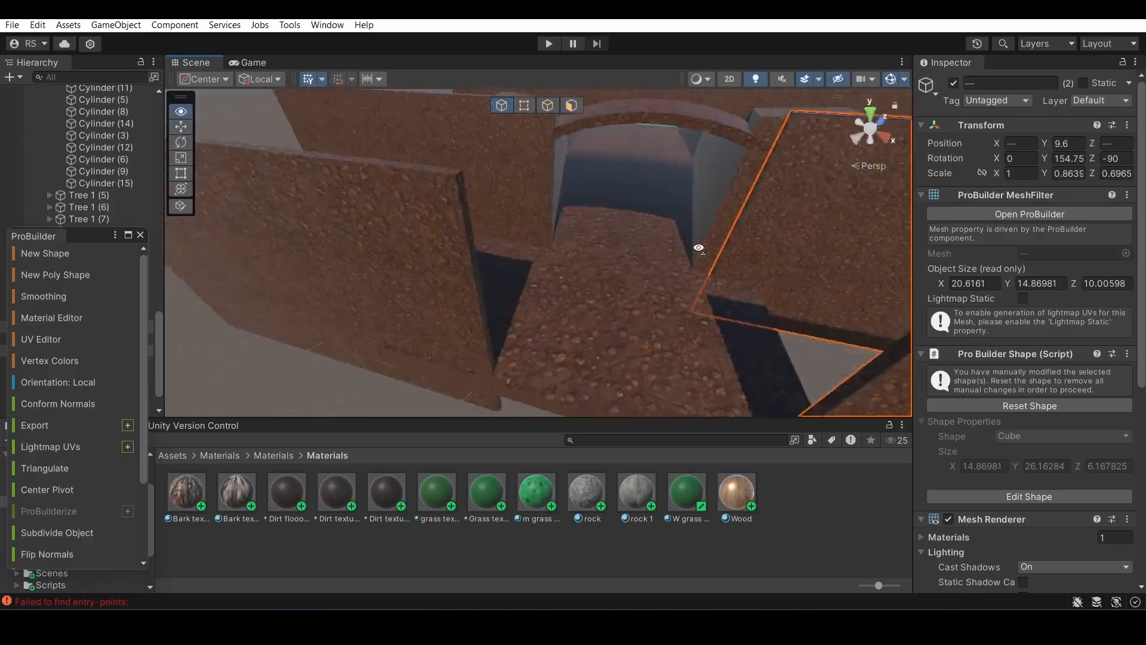
Build a junction of dirt floors and walls beyond the tunnel exit, with two side corridors and one straight corridor
right_drag(699, 248, 1076, 247)
right_drag(450, 323, 48, 301)
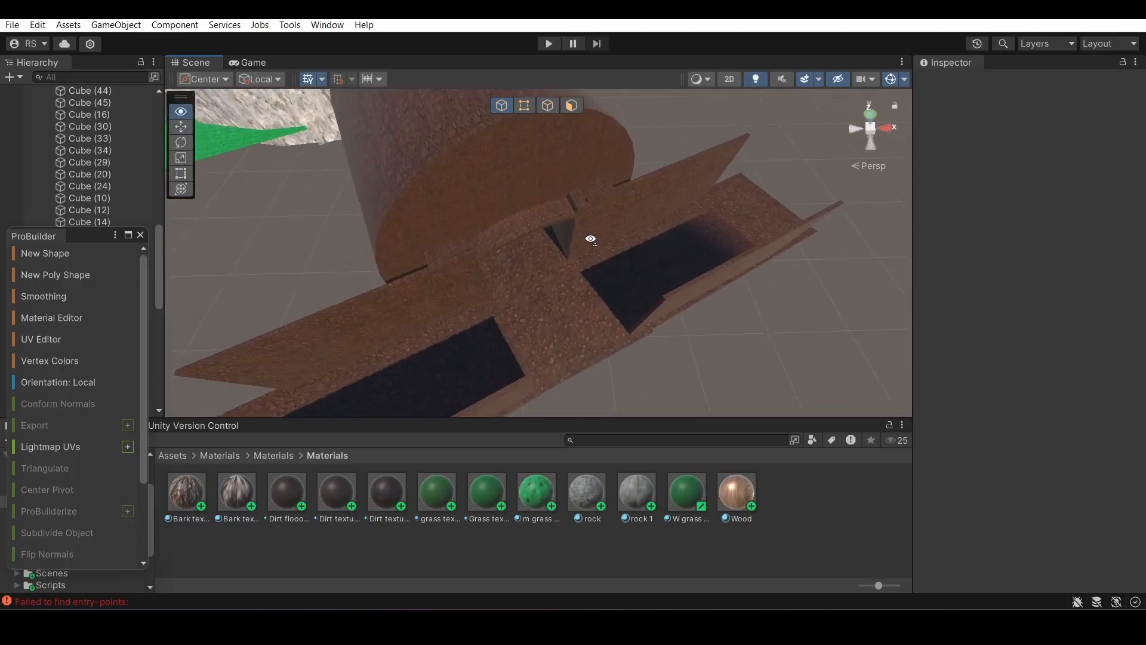
right_drag(573, 259, 838, 541)
right_drag(537, 227, 575, 548)
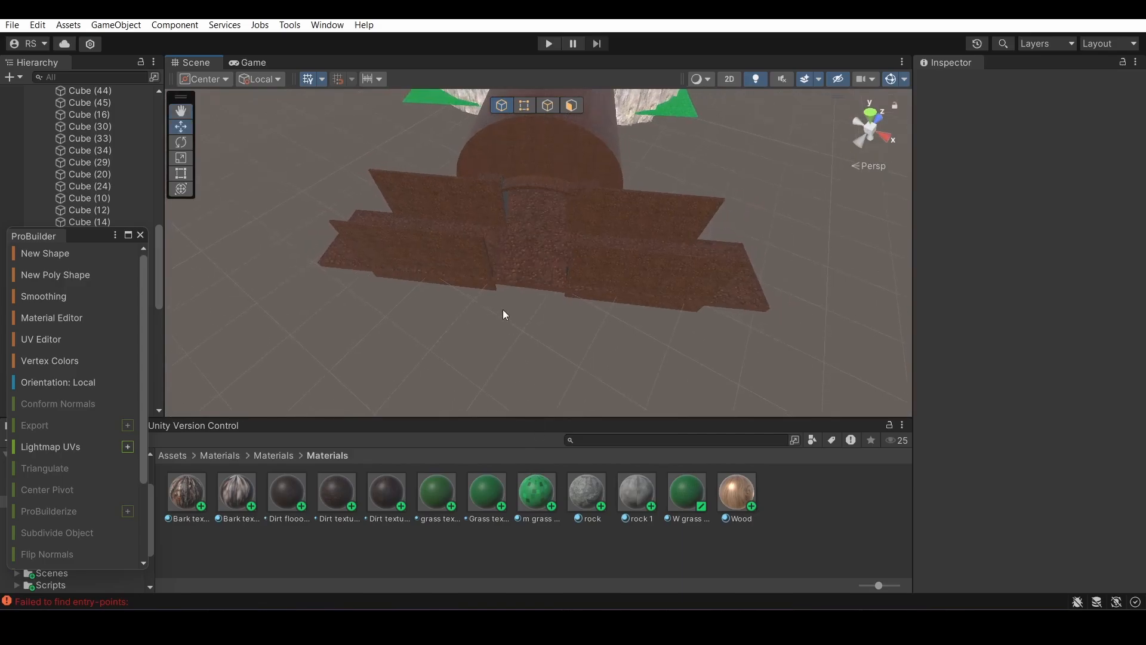
click(554, 281)
right_drag(665, 258, 947, 358)
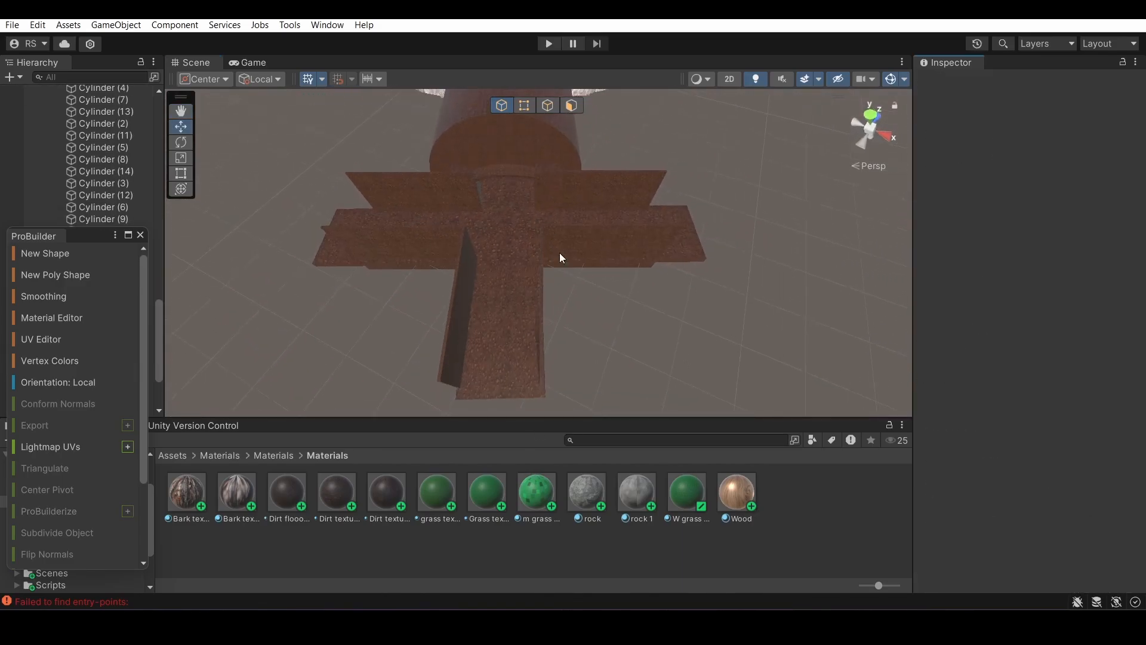
Rotate and move the nine selected dirt floor and wall pieces into place as another junction along the side corridor
right_drag(461, 412, 965, 278)
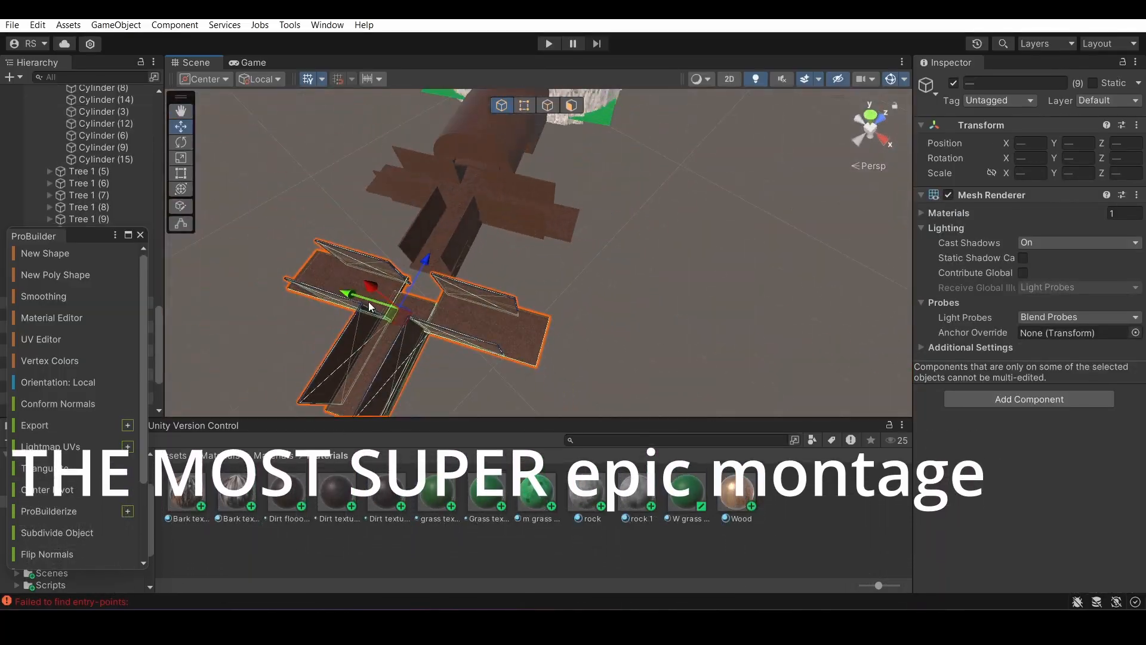
key(e)
drag(369, 303, 716, 238)
right_drag(729, 204, 675, 263)
click(181, 128)
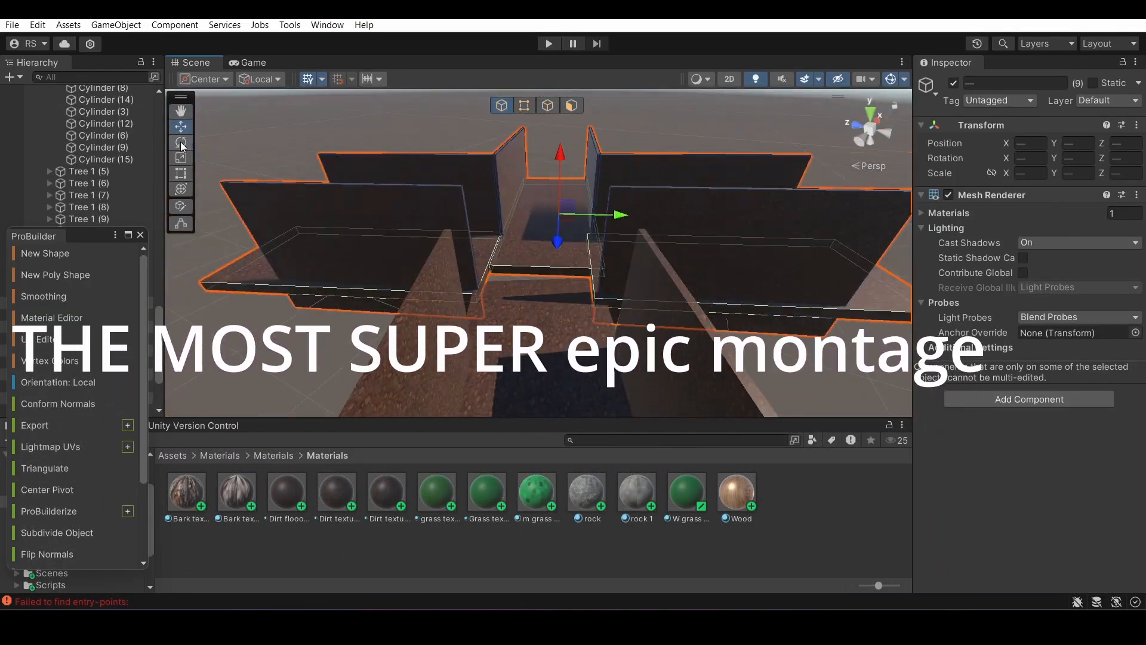
drag(564, 250, 560, 281)
right_drag(560, 281, 621, 316)
Adjust the dirt wall panel beside the added junction so it lines up with the corridor floor
click(264, 332)
drag(245, 315, 326, 294)
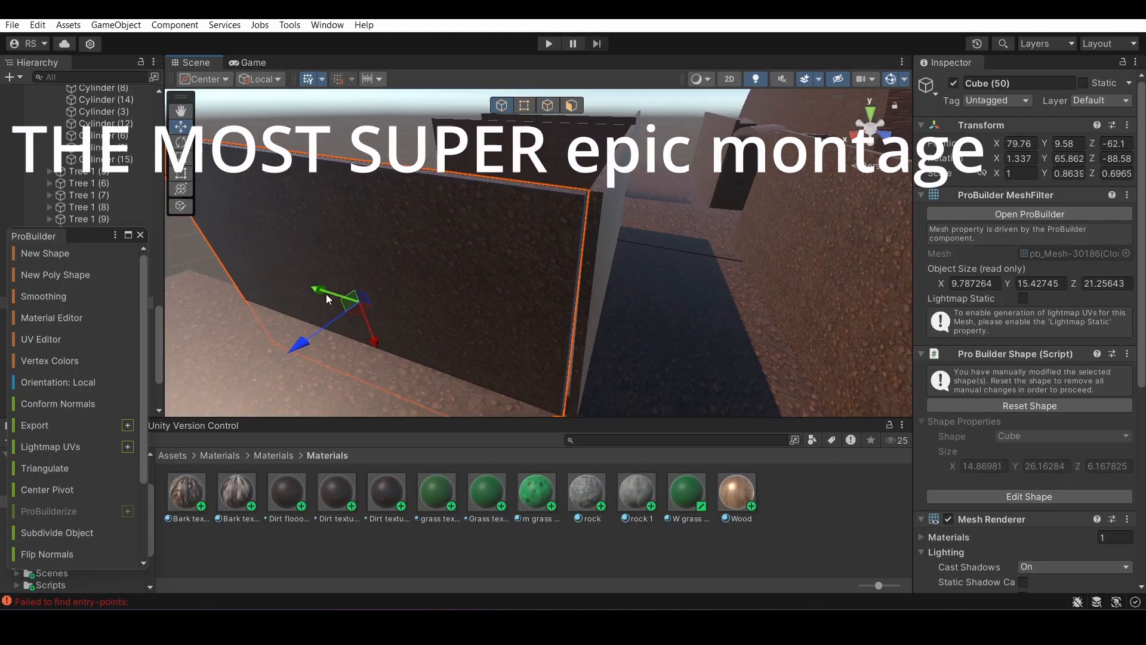
right_drag(332, 327, 645, 298)
click(669, 287)
drag(680, 323, 701, 327)
click(700, 358)
Duplicate a dirt wall, then turn and shift the copy at the corner of the branching corridor
right_drag(699, 358, 571, 246)
click(570, 245)
key(ctrl+d)
drag(496, 284, 460, 323)
right_drag(460, 322, 651, 315)
key(e)
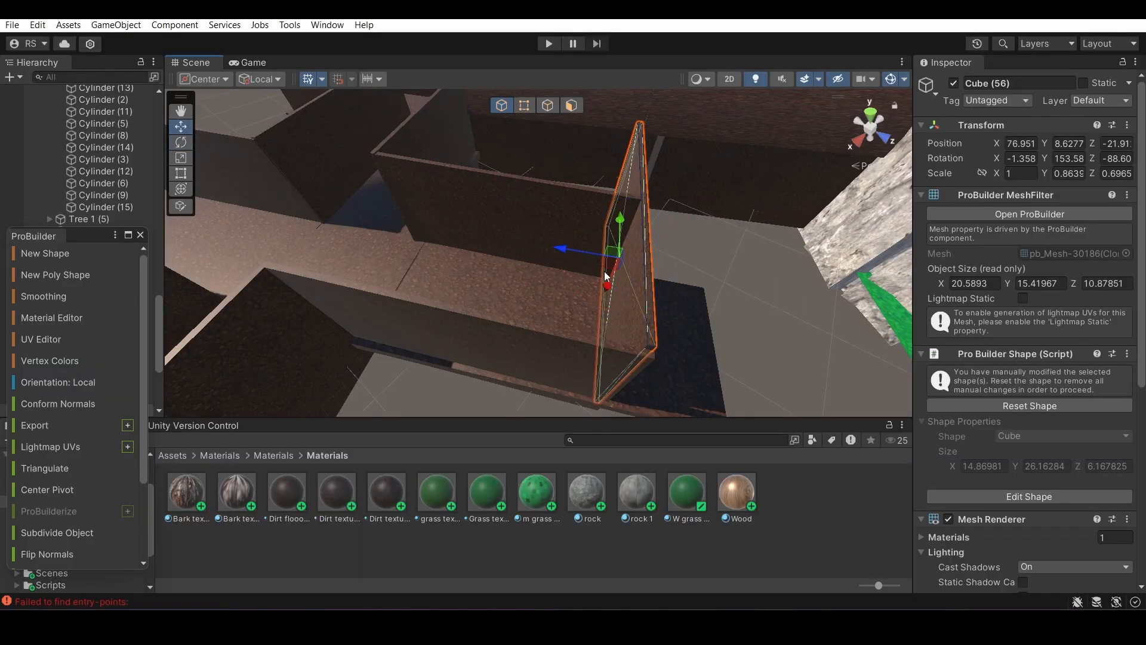
drag(561, 247, 570, 249)
Select six floor and wall pieces of the junction and move them outward to lengthen the side corridor
click(747, 286)
right_drag(746, 286, 245, 409)
click(514, 335)
right_drag(513, 334, 178, 278)
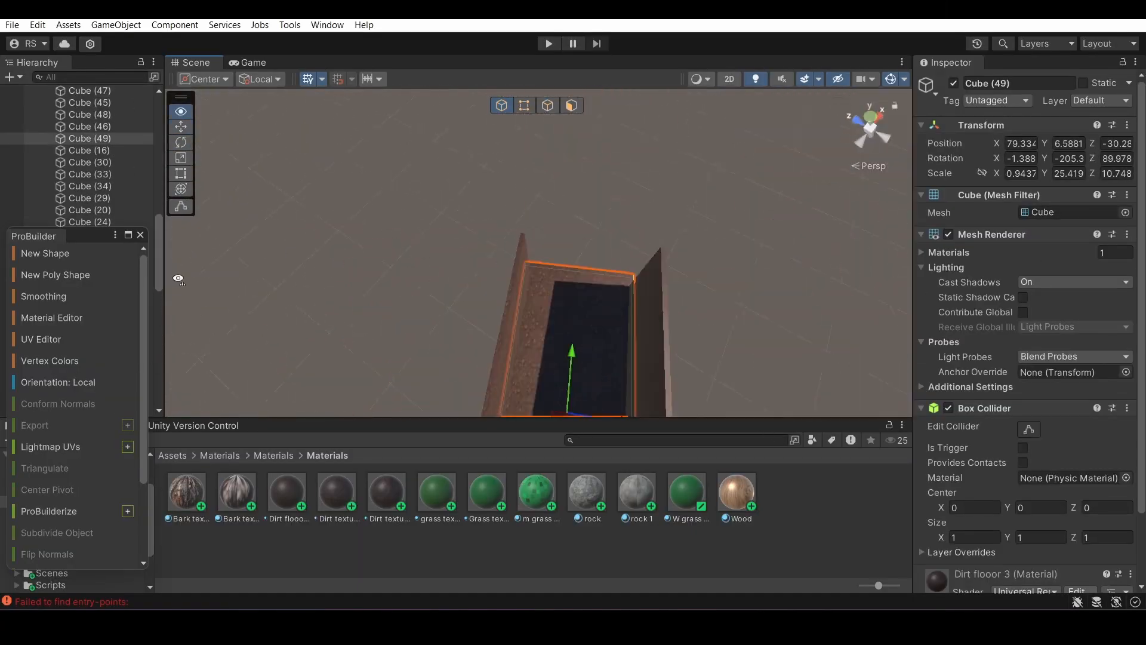
right_drag(860, 111, 1008, 191)
shift+click(345, 250)
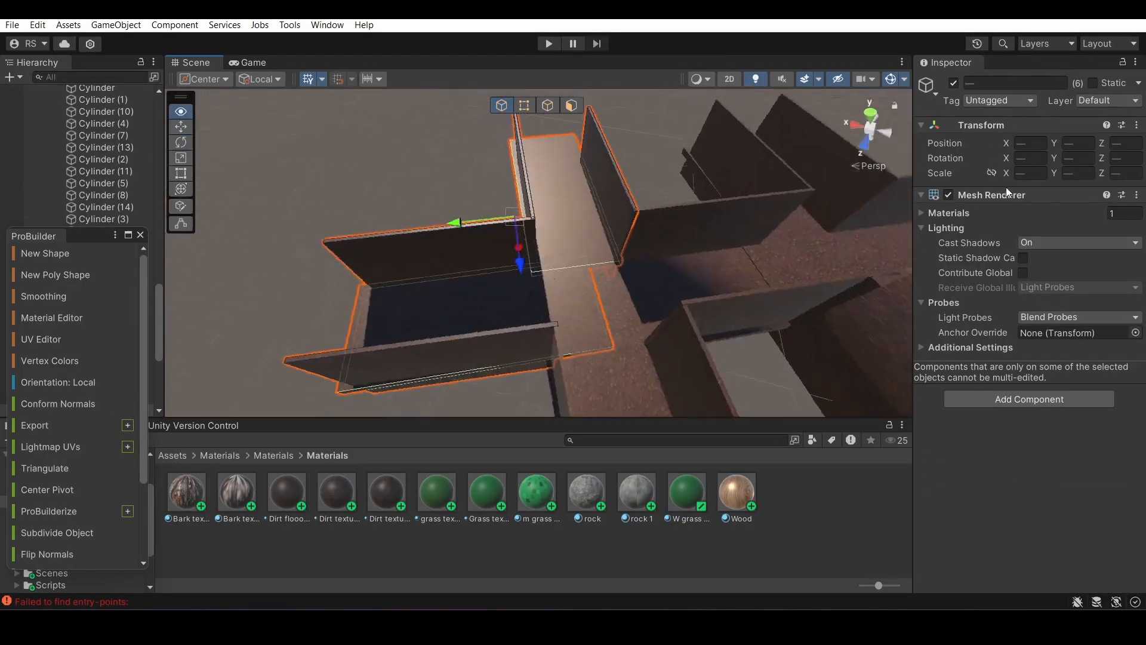
drag(505, 292, 467, 293)
right_drag(523, 296, 176, 142)
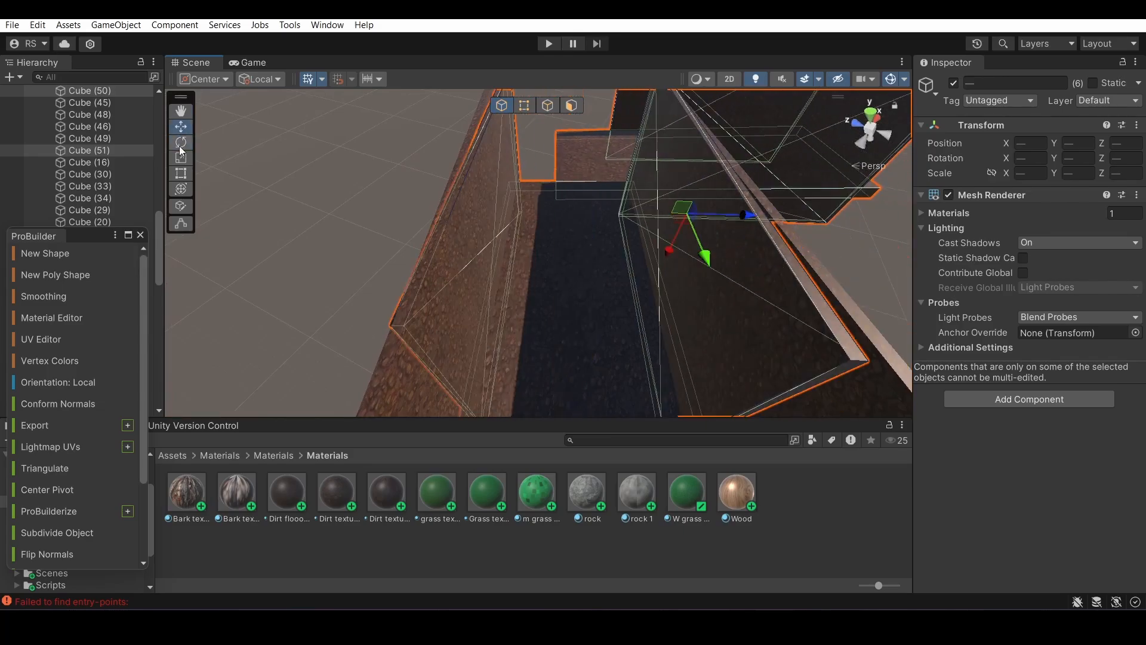
click(184, 126)
right_drag(454, 287, 20, 422)
drag(406, 230, 425, 253)
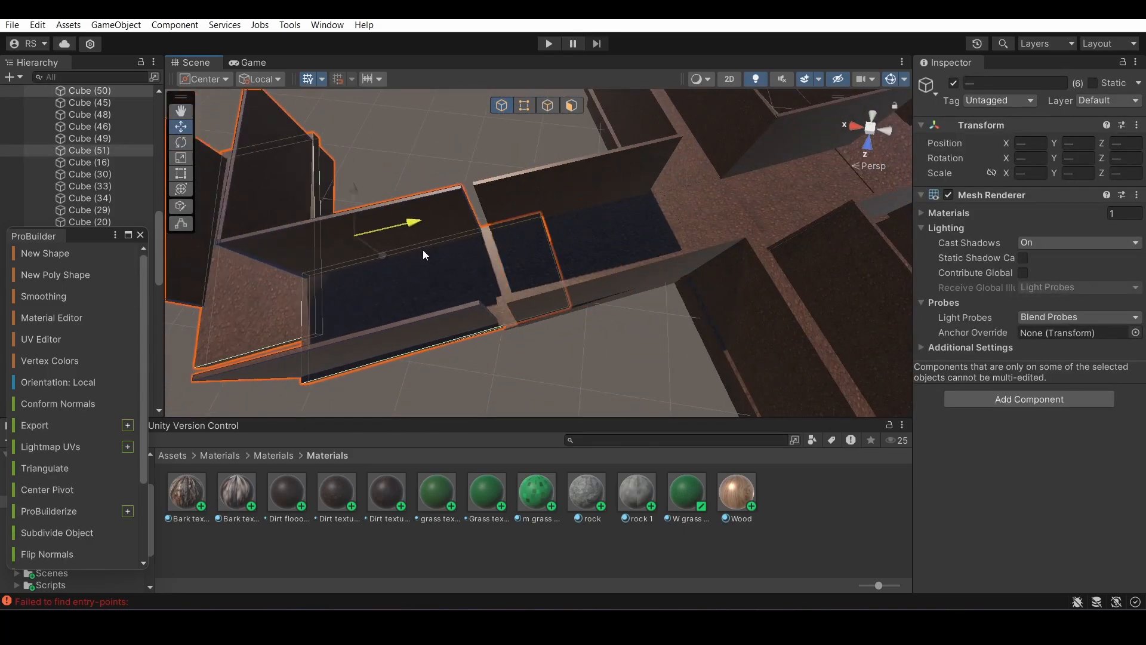
Undo the last shift of the six-piece corridor section and realign it with the adjoining corridor
right_drag(424, 253, 431, 209)
click(621, 334)
key(ctrl+z)
drag(431, 209, 436, 215)
click(537, 239)
right_drag(537, 238, 556, 257)
click(555, 257)
drag(577, 277, 573, 281)
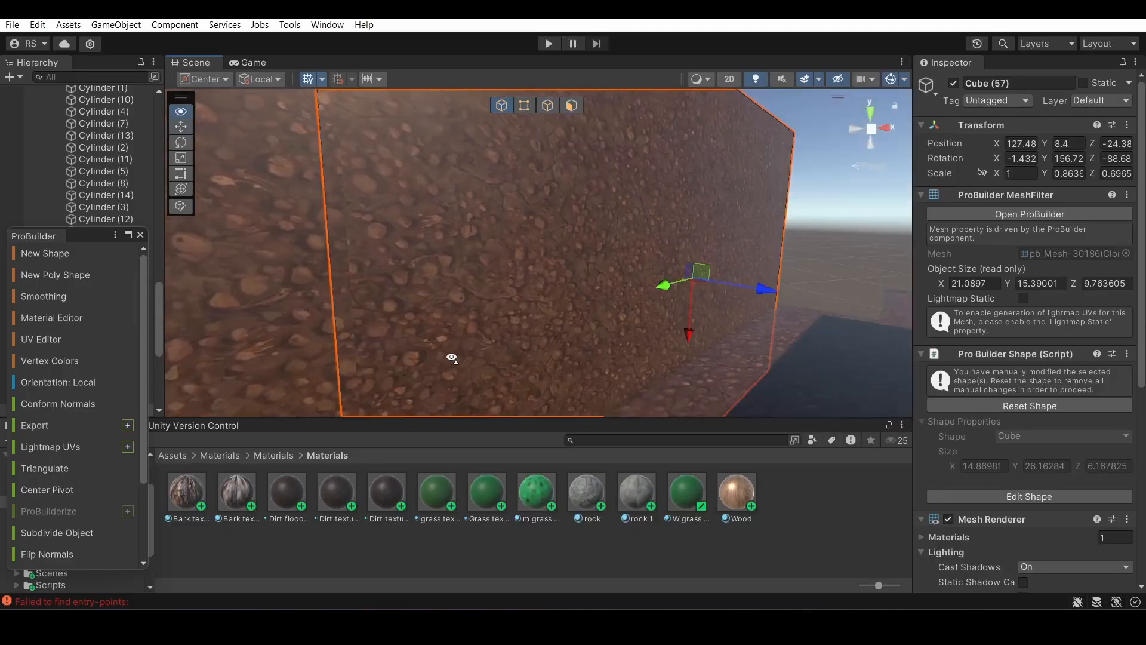
Duplicate the selected dirt wall and position the copy along the lengthened corridor
right_drag(452, 357, 418, 236)
key(ctrl+d)
drag(418, 235, 430, 235)
right_drag(429, 235, 149, 374)
click(561, 286)
right_drag(561, 286, 633, 179)
drag(633, 179, 630, 163)
right_drag(631, 163, 603, 179)
Rotate and shift the Cube (50) dirt floor slab to line up with the neighbouring slab
click(181, 142)
drag(620, 167, 625, 180)
drag(566, 133, 566, 130)
right_drag(566, 131, 973, 204)
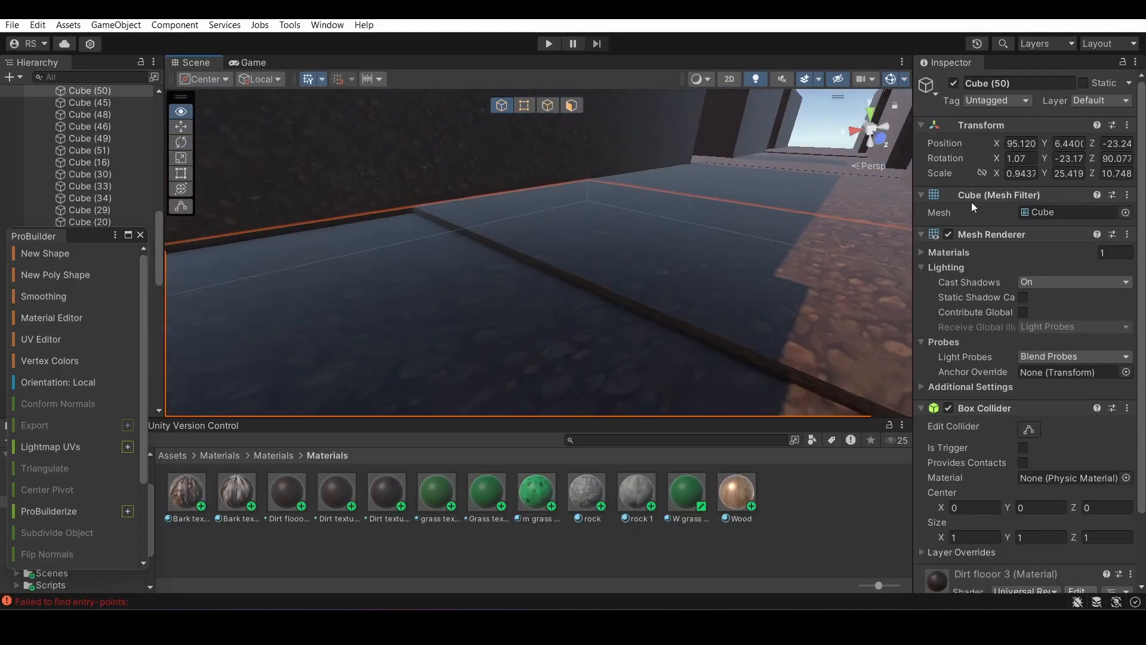
drag(341, 342, 343, 335)
click(525, 266)
right_drag(343, 334, 555, 281)
click(525, 317)
Rotate the Cube (51) dirt floor slab to level it with the adjoining corridor floor
click(181, 142)
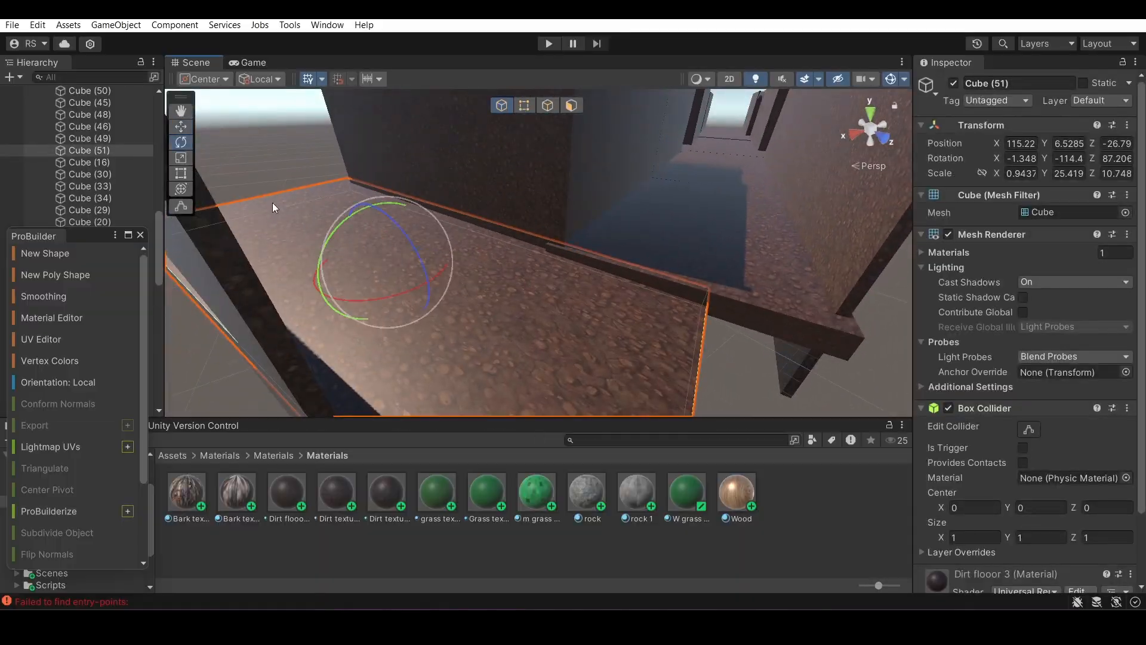
drag(371, 218, 369, 209)
right_drag(369, 209, 402, 274)
click(402, 274)
drag(402, 274, 358, 262)
right_drag(358, 263, 346, 209)
Duplicate a dirt wall, then rotate and move the copy beside the floor at the corridor's far end
click(346, 209)
key(ctrl+d)
click(181, 142)
drag(526, 233, 475, 239)
click(181, 126)
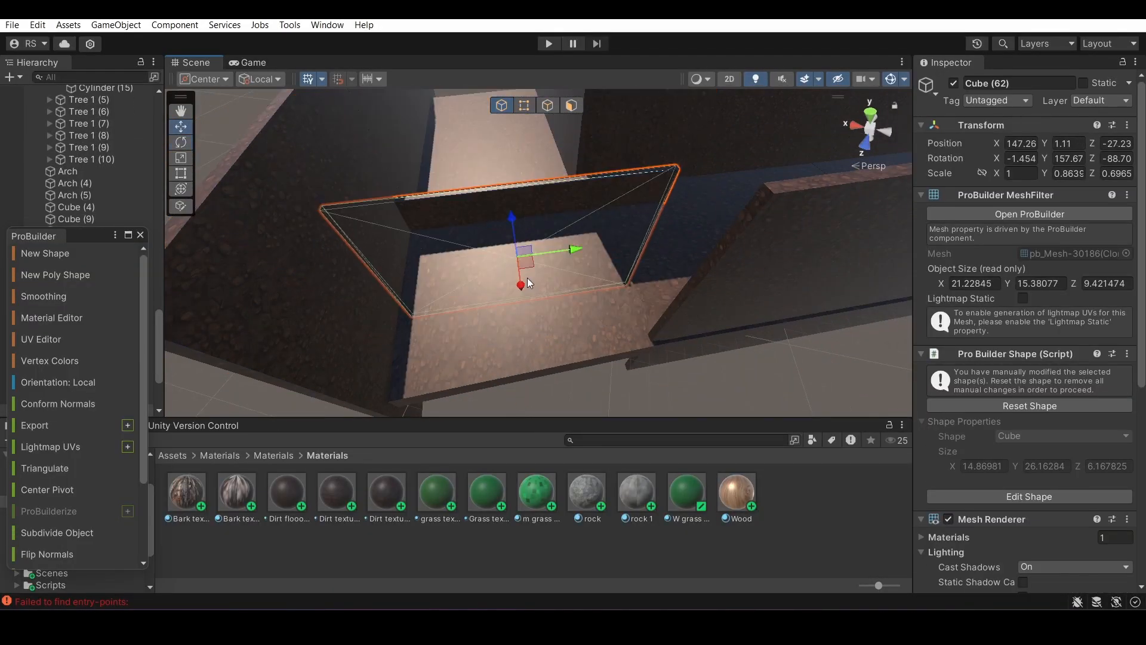
right_drag(530, 248, 621, 296)
drag(621, 296, 710, 288)
Adjust the neighbouring dirt walls where they meet at the corridor's far end
click(335, 179)
right_drag(710, 287, 813, 133)
click(543, 292)
click(814, 133)
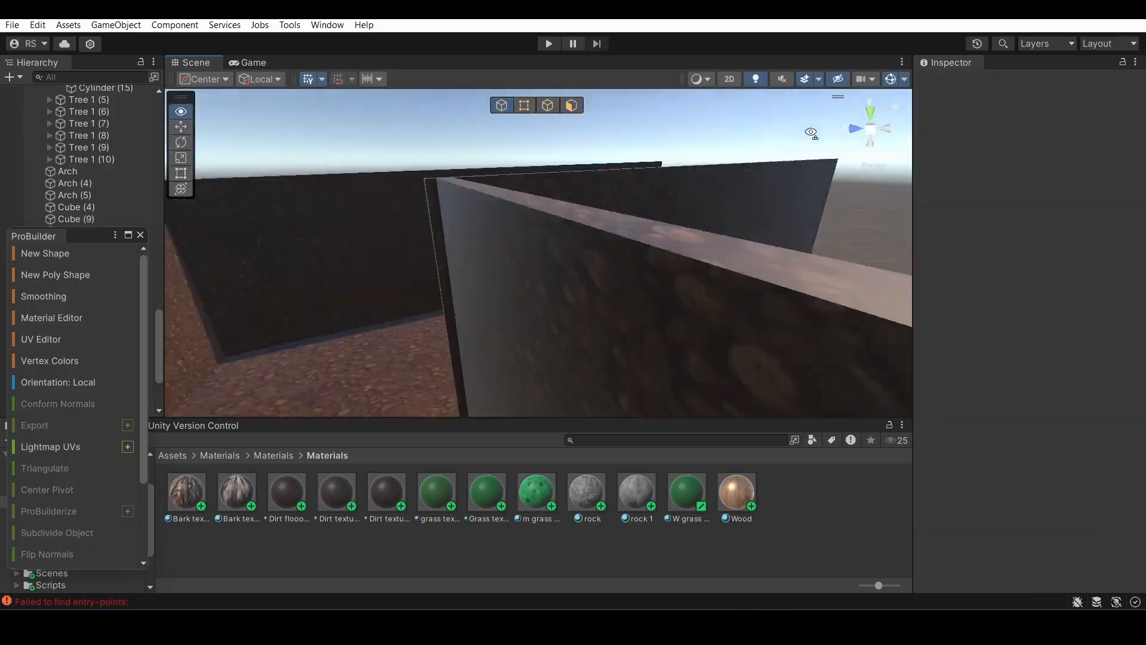
click(741, 269)
drag(830, 336, 852, 334)
click(852, 334)
right_drag(852, 334, 588, 248)
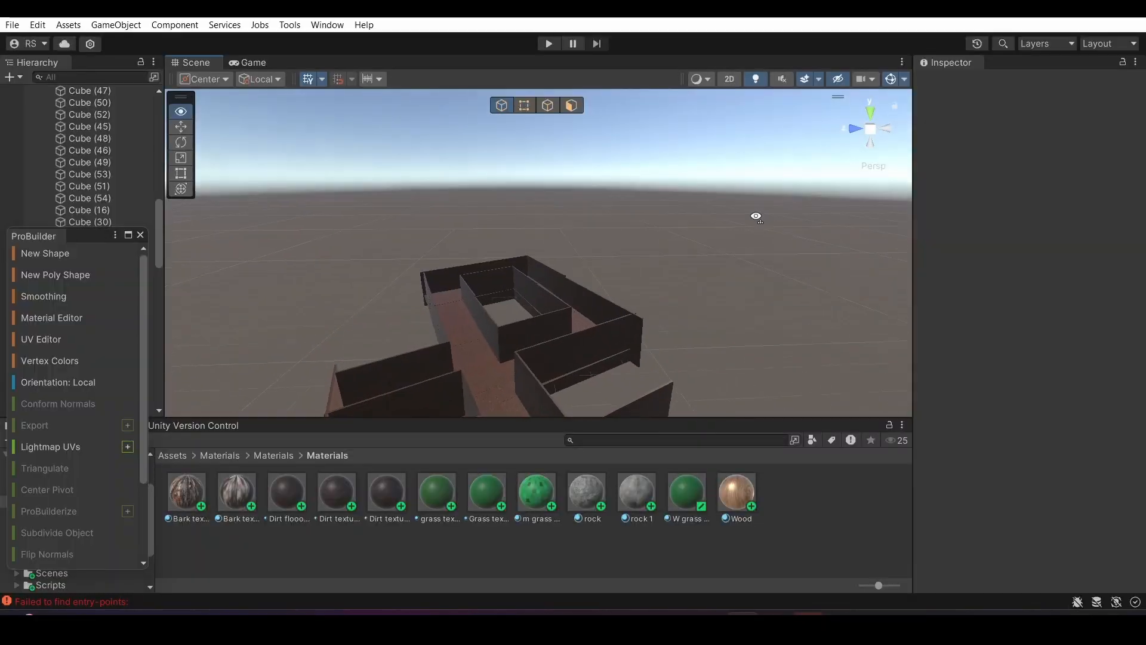
Examine the layout of the looped dirt corridors, the tunnel and the walled forest arena from above
right_drag(755, 217, 270, 404)
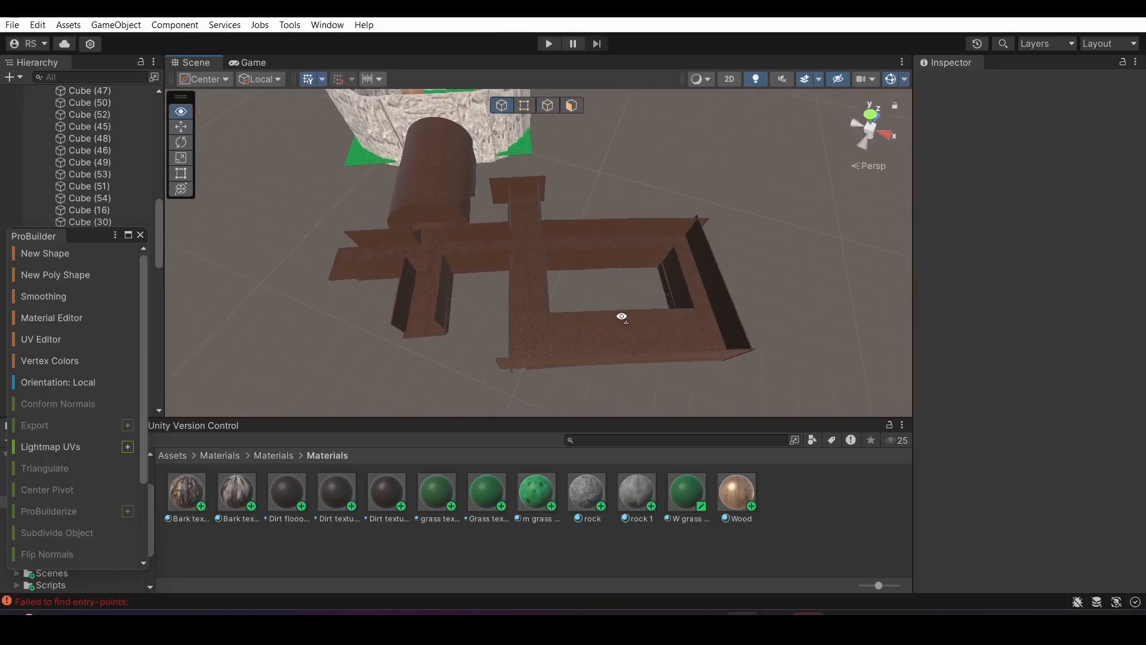
right_drag(779, 237, 494, 177)
right_drag(682, 278, 649, 231)
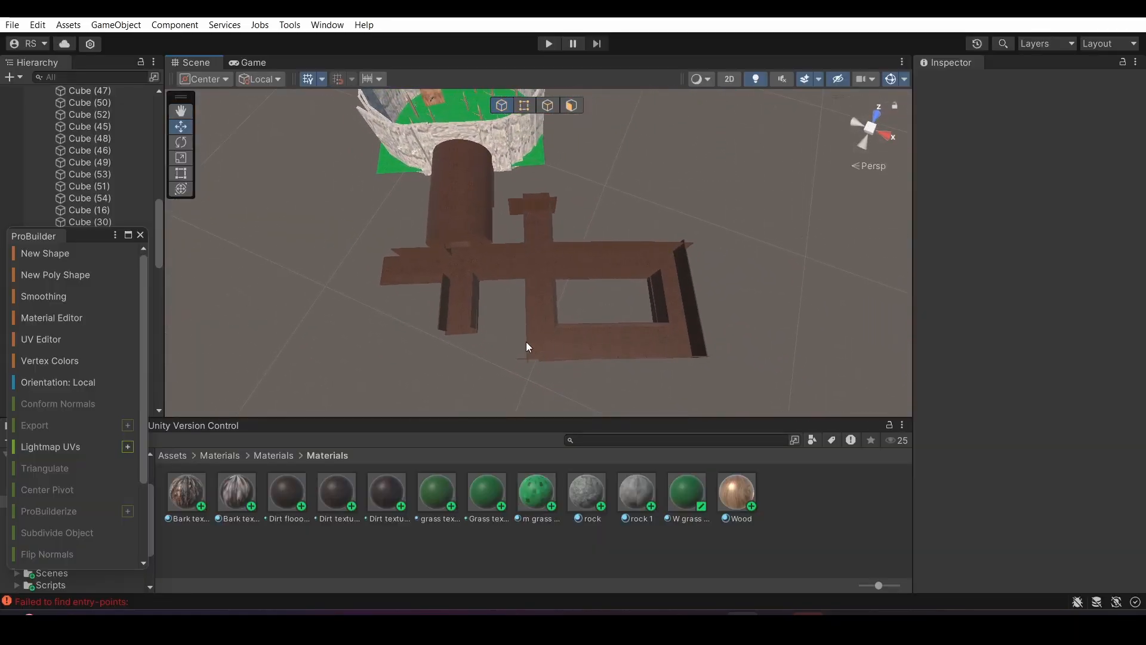
right_drag(601, 174, 592, 142)
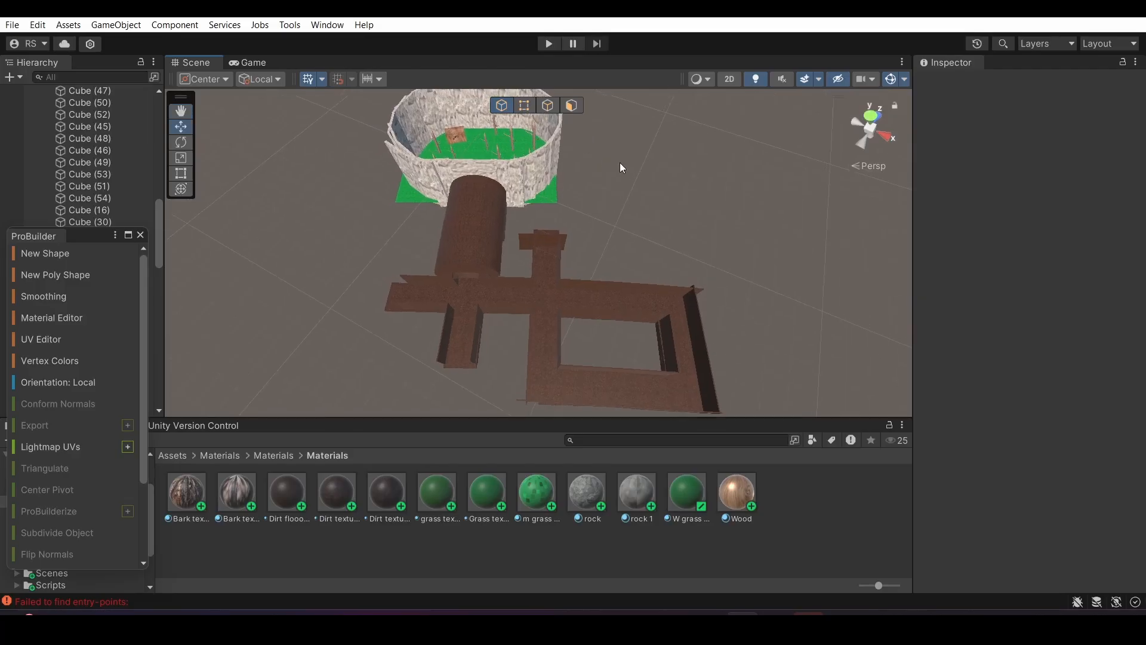
right_drag(573, 418, 532, 378)
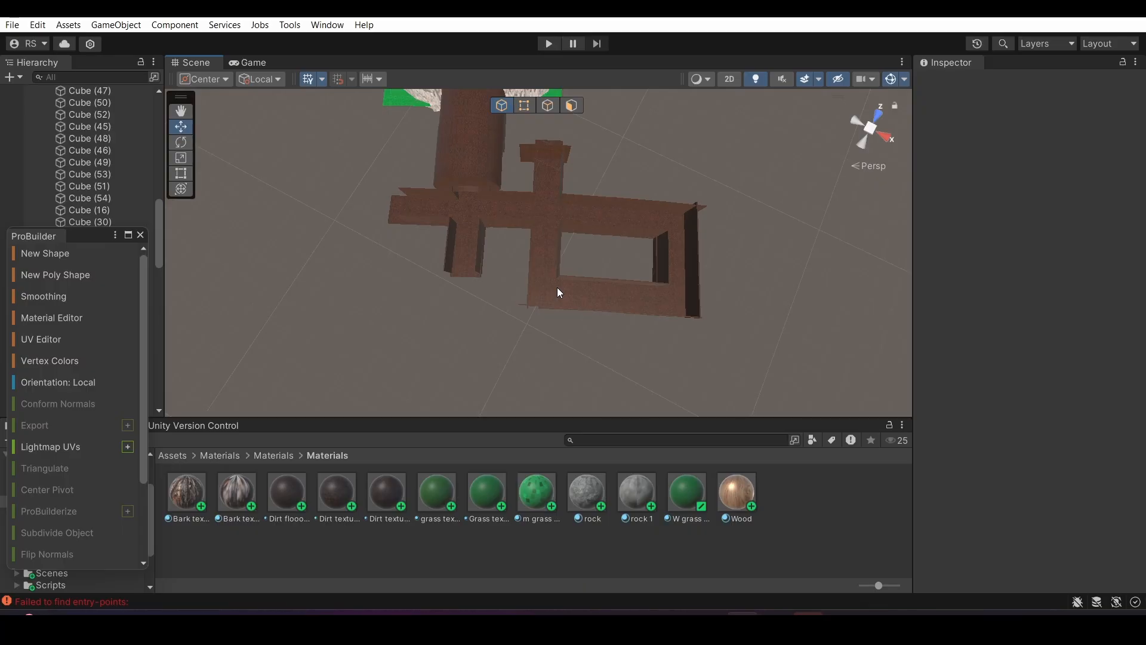
right_drag(557, 289, 535, 119)
key(w)
right_drag(536, 16, 517, 96)
right_drag(527, 242, 1114, 430)
key(w)
key(s)
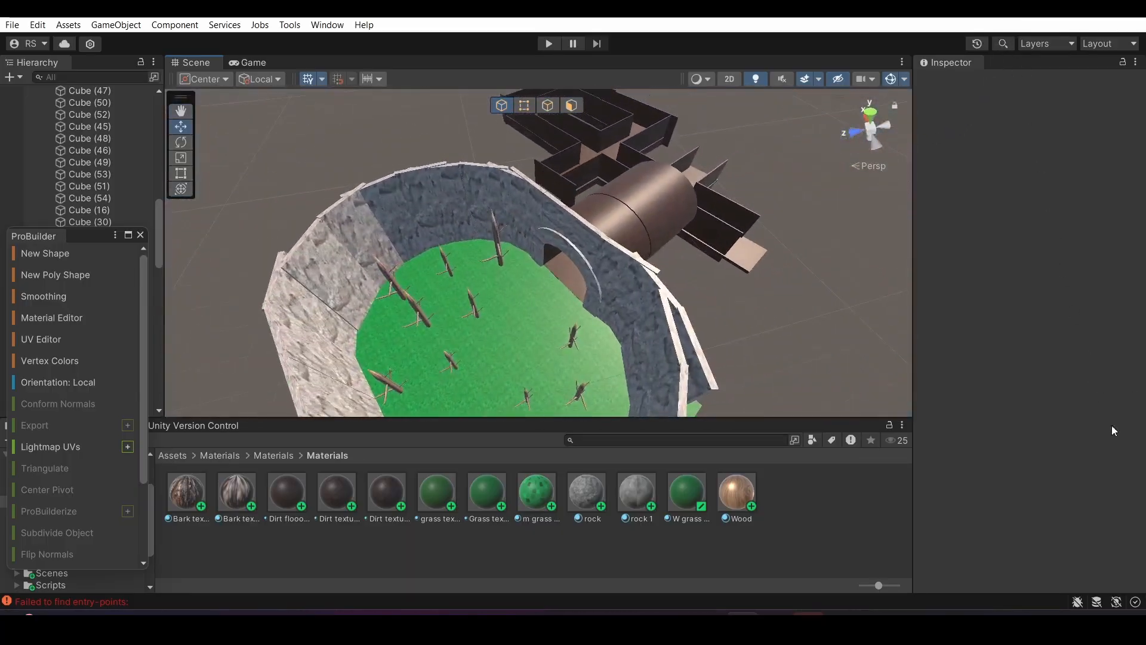
Open the console from the "Failed to find entry-points" error, uncover it by moving the ProBuilder window, and read its messages
click(61, 601)
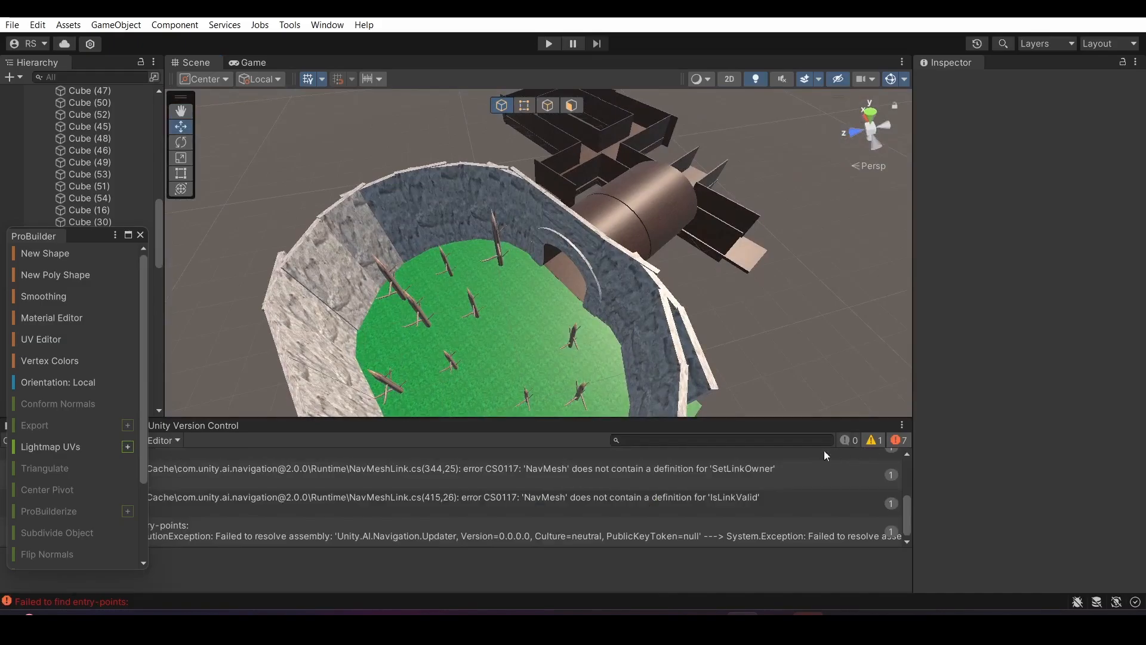
drag(91, 122, 91, 82)
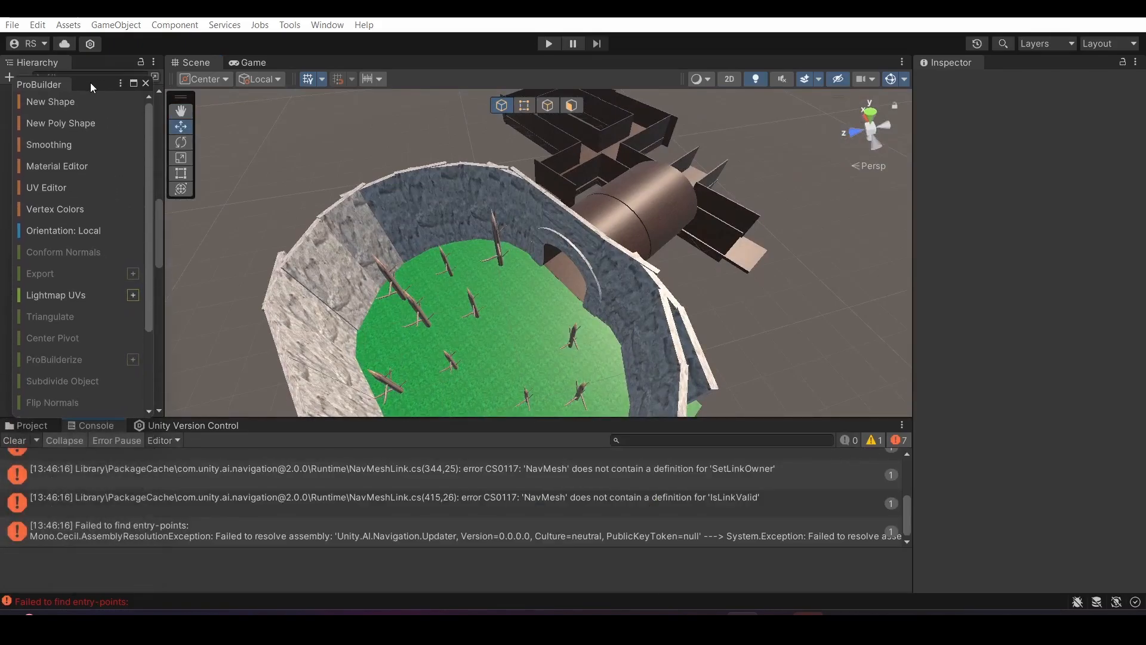
scroll(257, 477, up, 4)
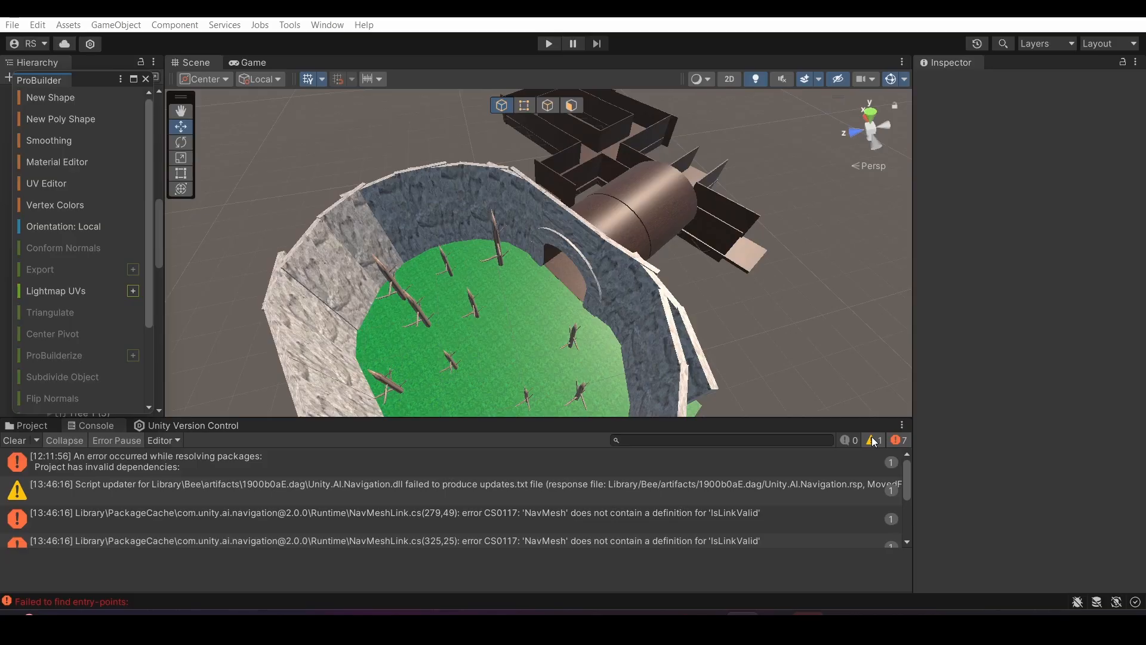
Inspect the map around the rock walls and tunnel exterior, and the forest inside facing the tunnel entrance
key(w)
right_drag(640, 352, 1038, 141)
key(s)
key(w)
key(s)
key(w)
key(s)
key(s)
key(w)
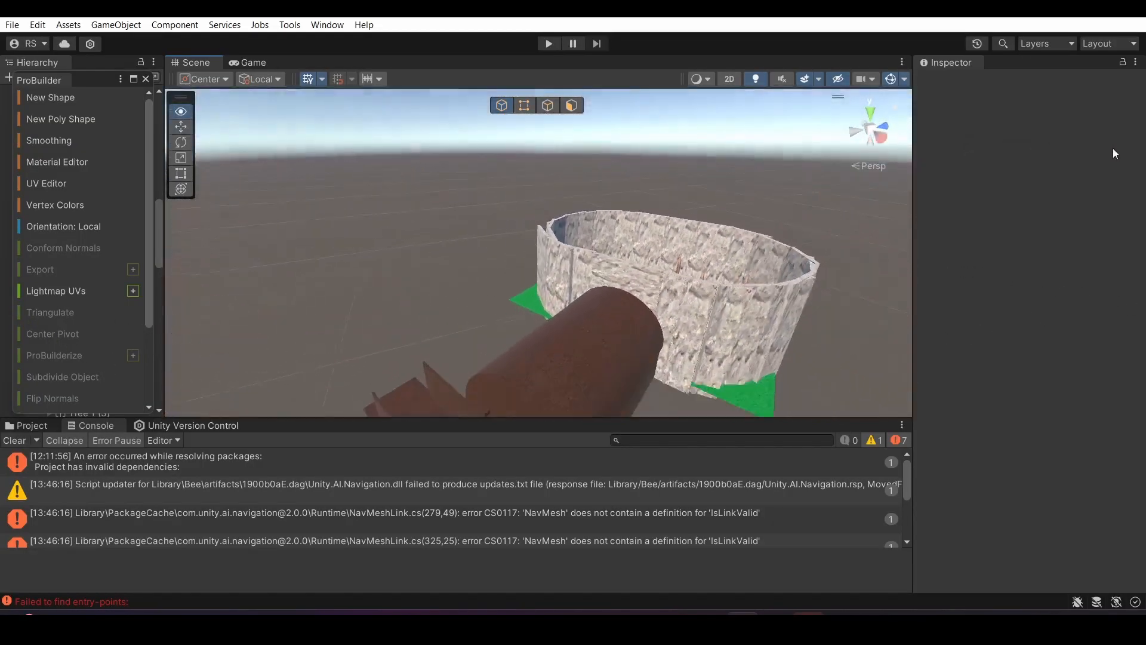
key(w)
right_drag(1113, 149, 450, 204)
key(s)
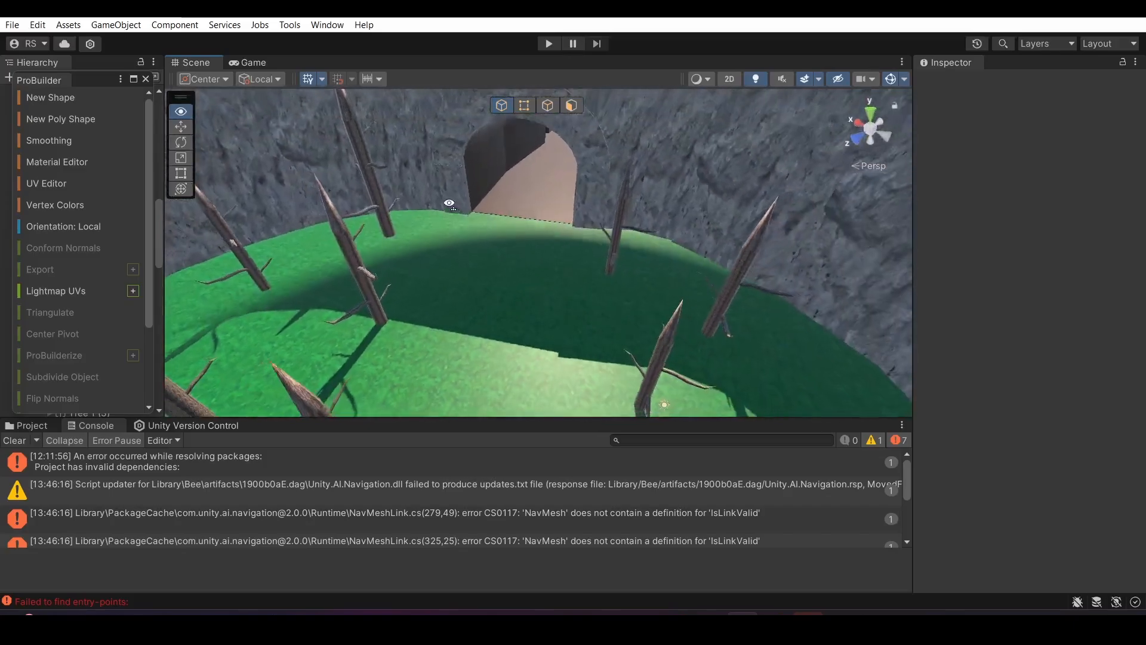